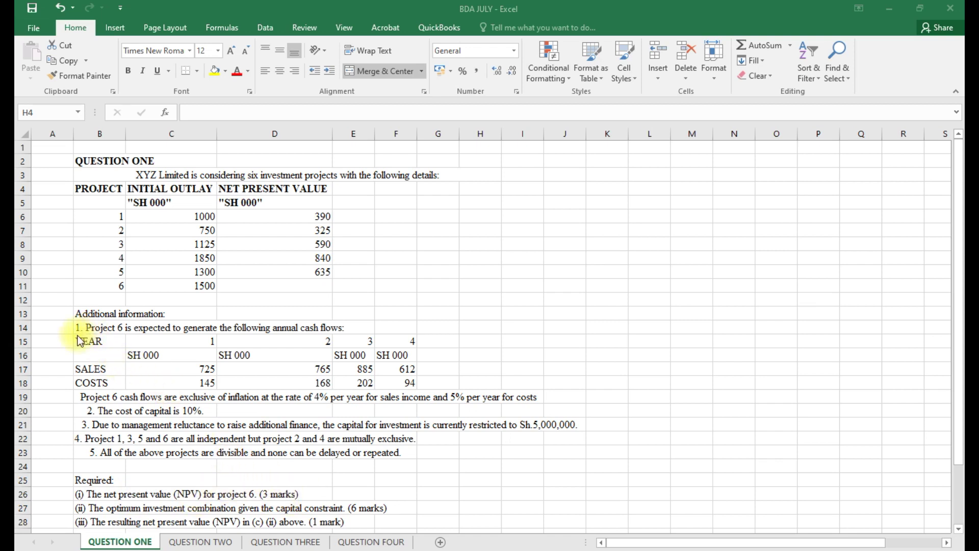
Copy Project 6's annual cash flow table in B15:F18 and paste it beside the question starting at J4.
left_click(282, 288)
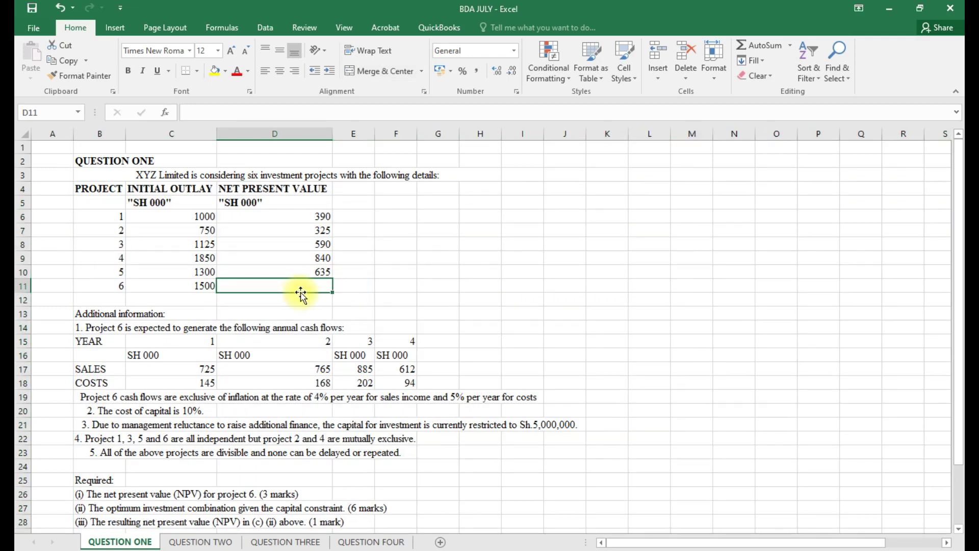
left_click_drag(77, 339, 400, 369)
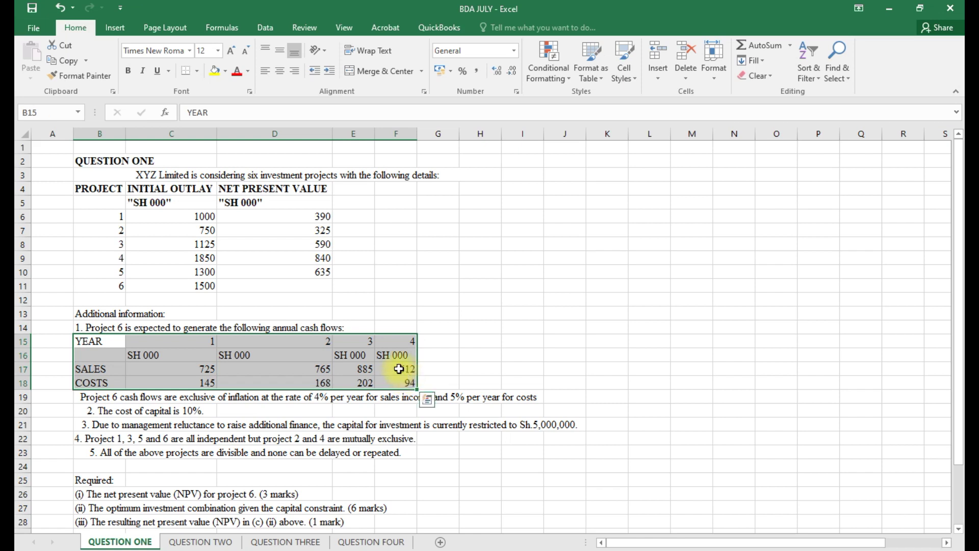
right_click(400, 369)
left_click(447, 111)
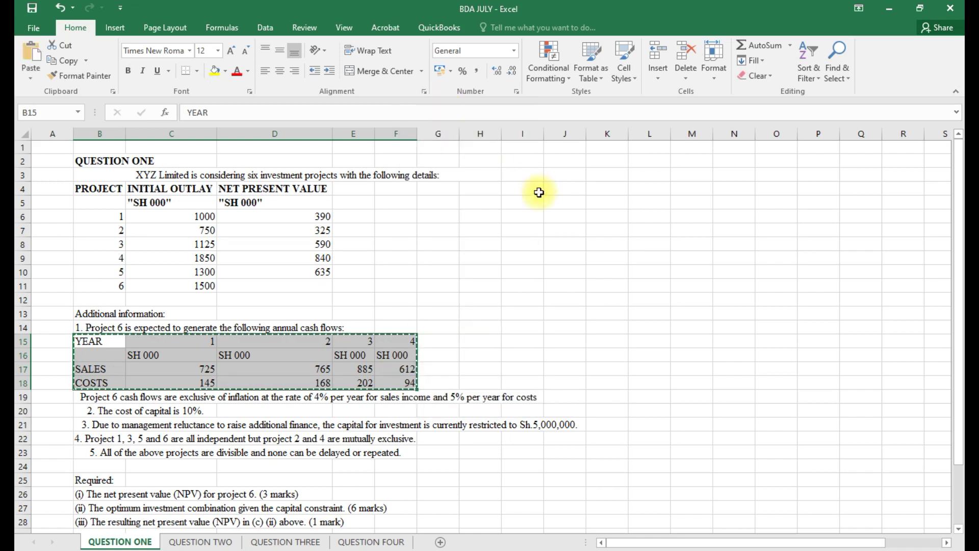
left_click(564, 188)
right_click(565, 189)
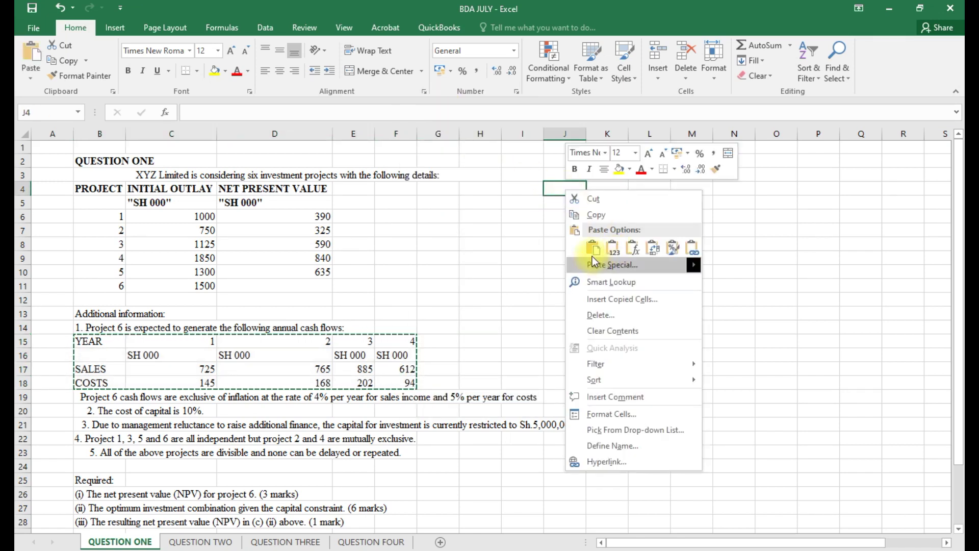
left_click(596, 250)
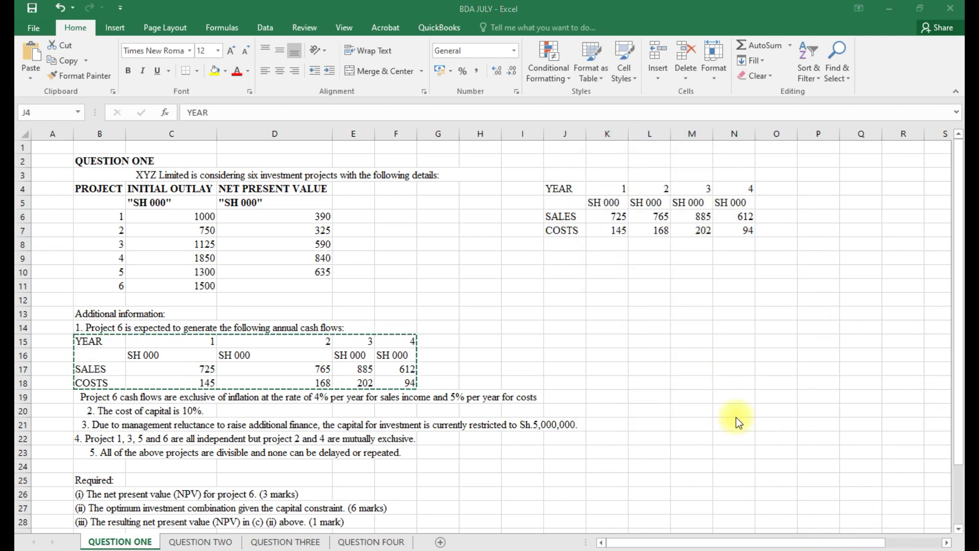
Enter the sales inflation factor 1.04 in G9 and the costs inflation factor 1.05 in G10.
left_click(569, 257)
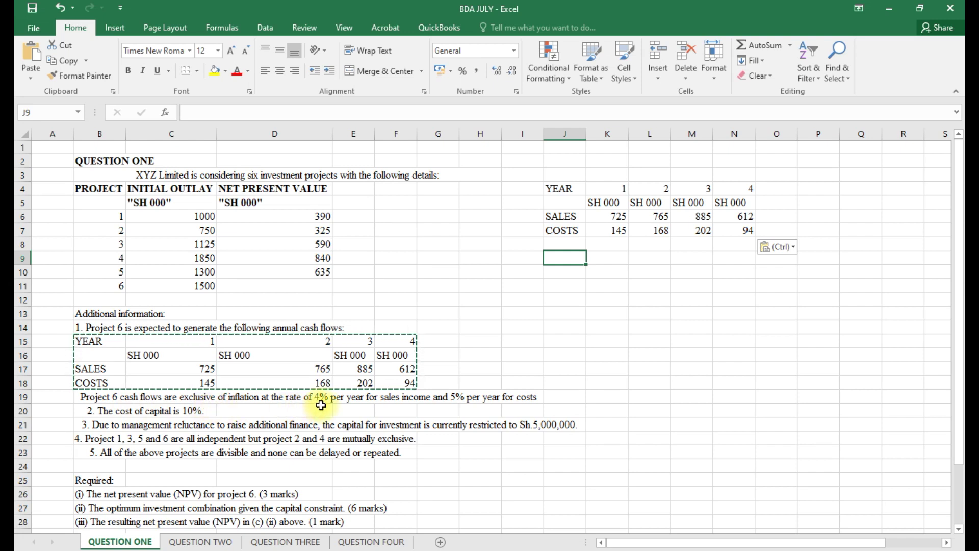
left_click(429, 263)
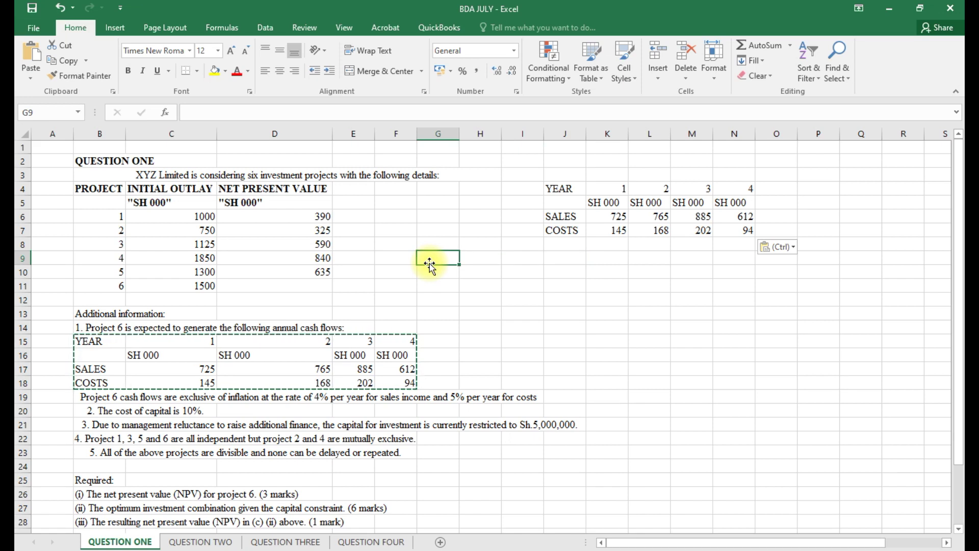
type("1")
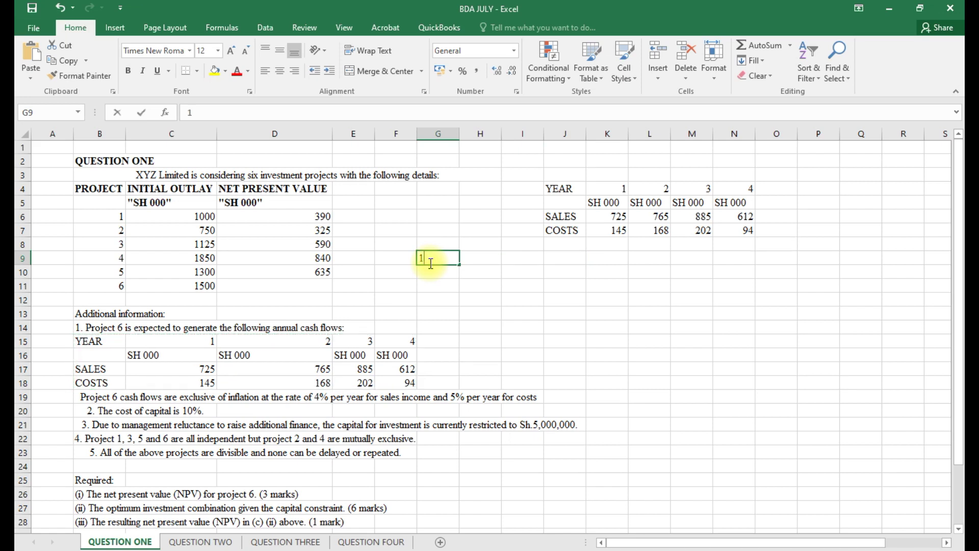
type(".04")
left_click(433, 263)
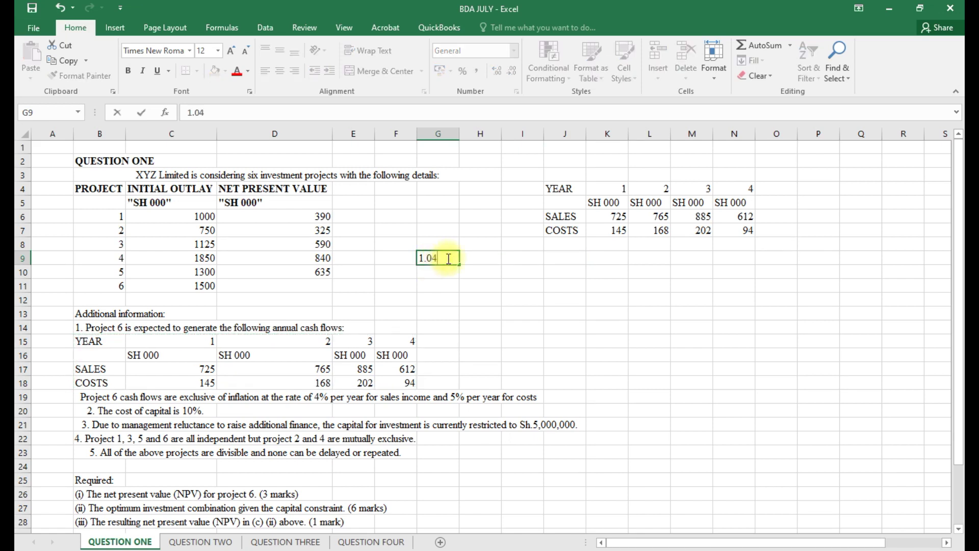
left_click(438, 269)
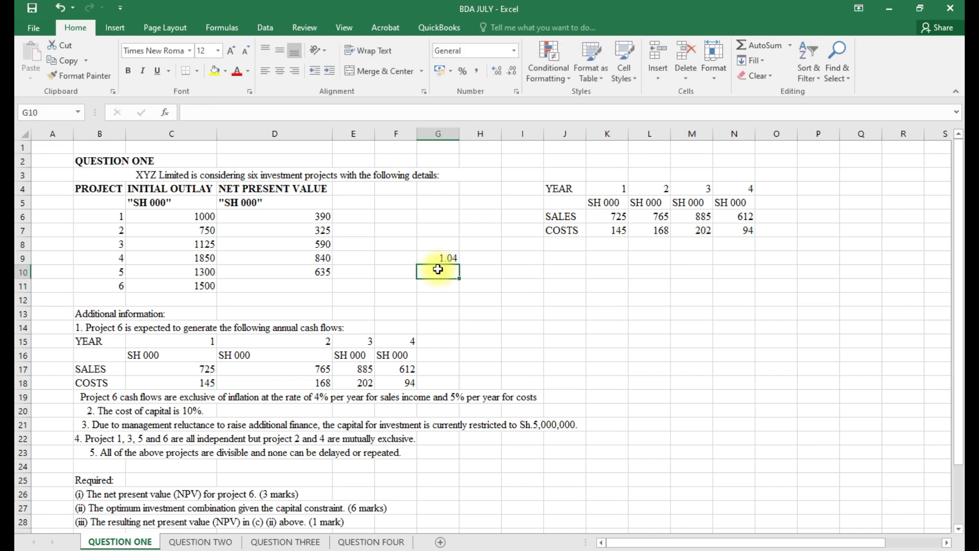
type("1.05")
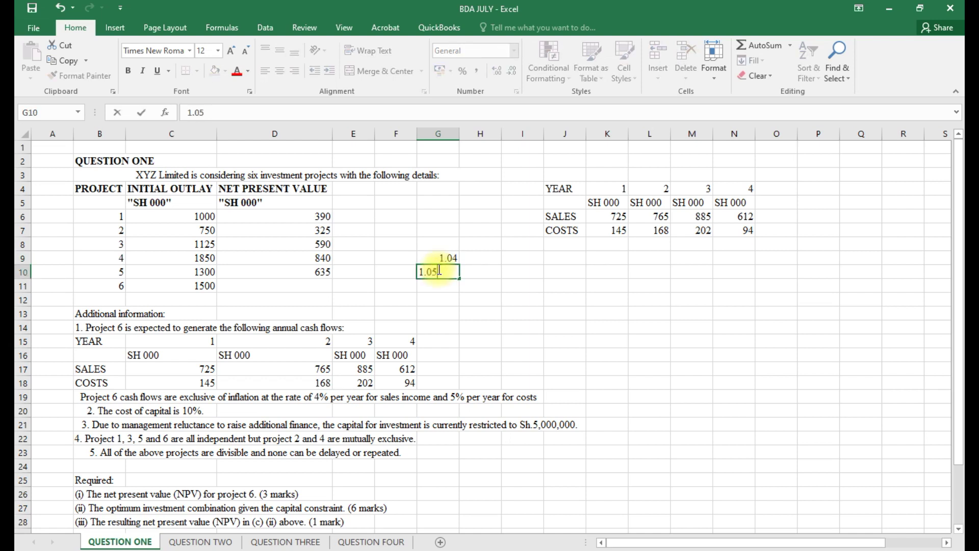
left_click(440, 285)
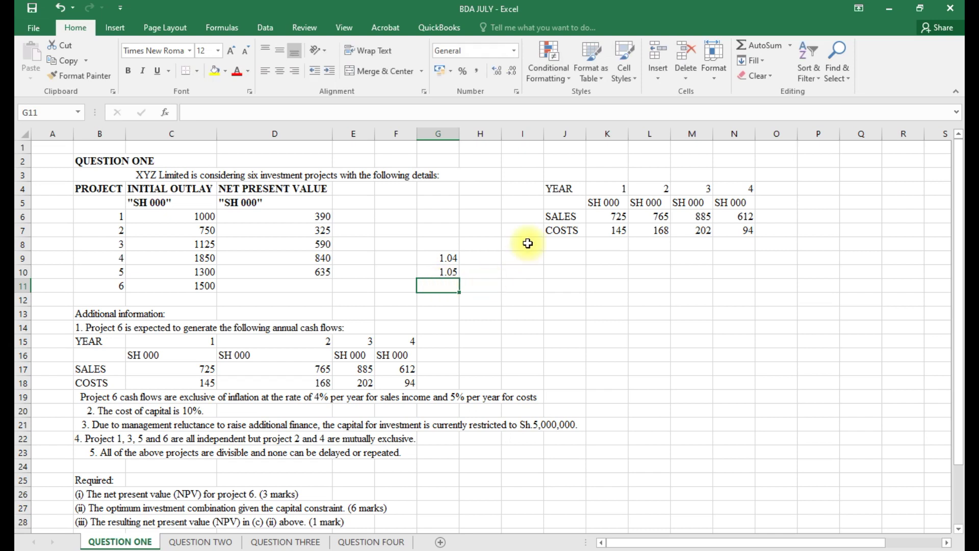
left_click(620, 218)
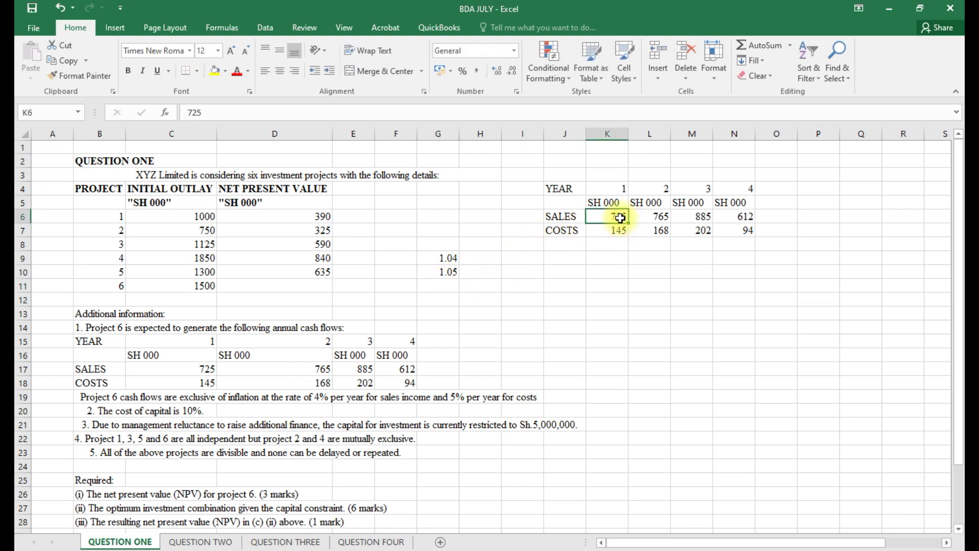
left_click(207, 113)
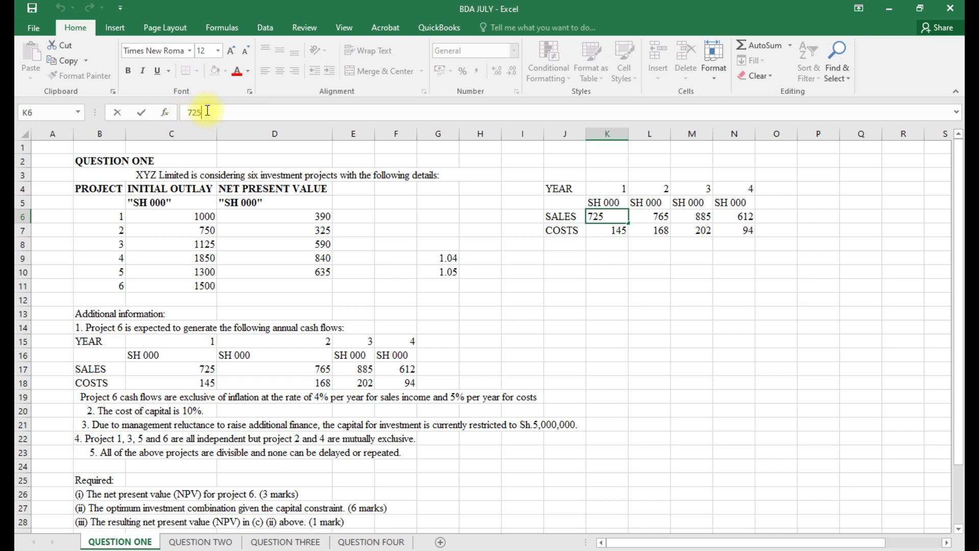
type("9*")
left_click(459, 258)
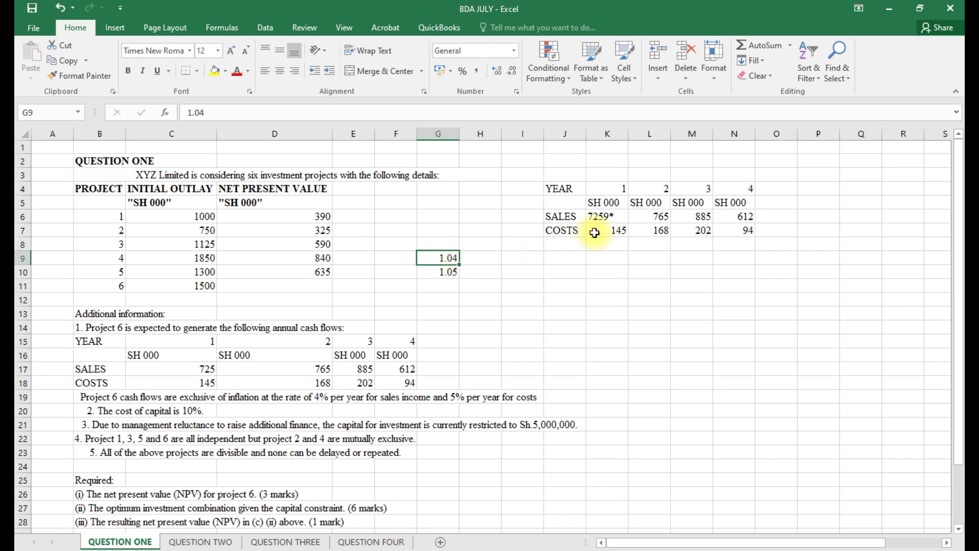
Replace the Year 1 sales entry in K6 with the inflation formula =C17*G9.
left_click(606, 218)
key("BackSpace")
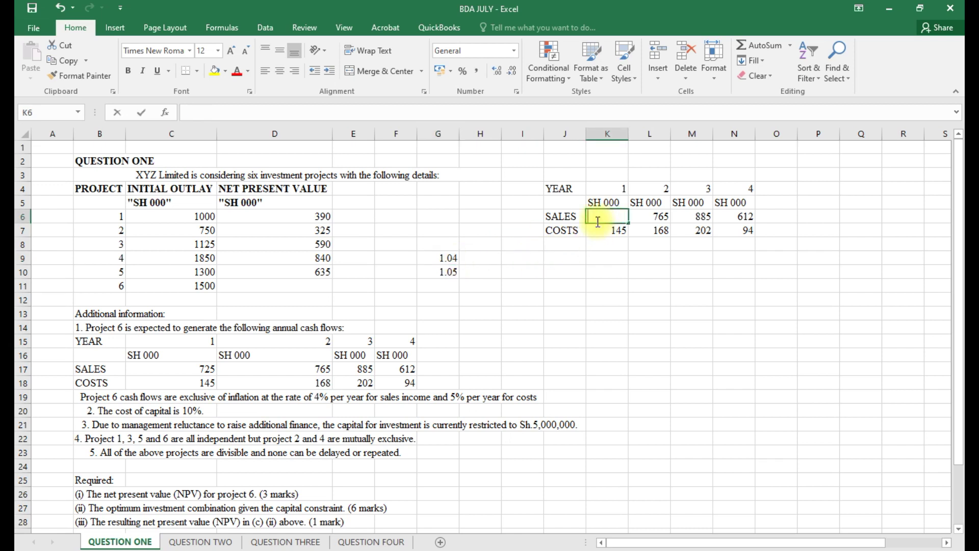
type("=")
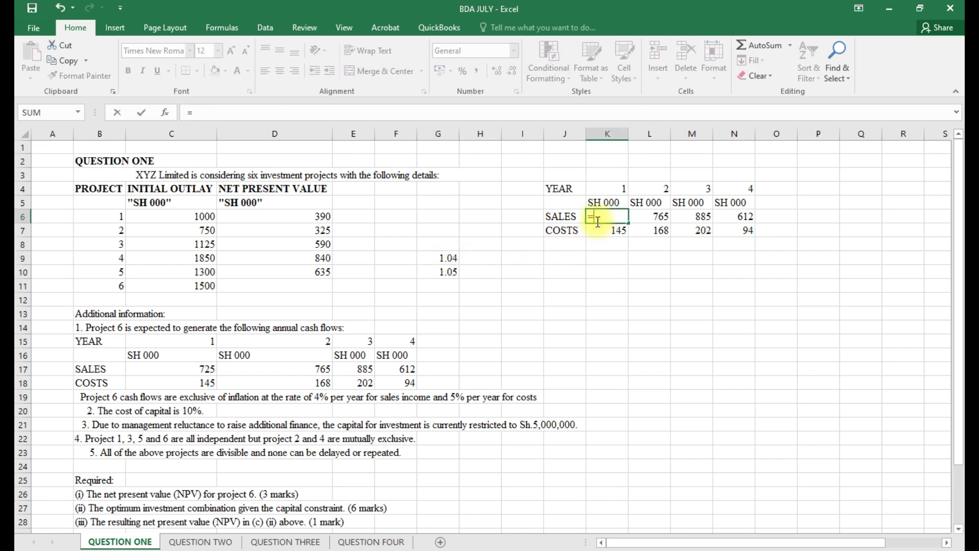
left_click(184, 368)
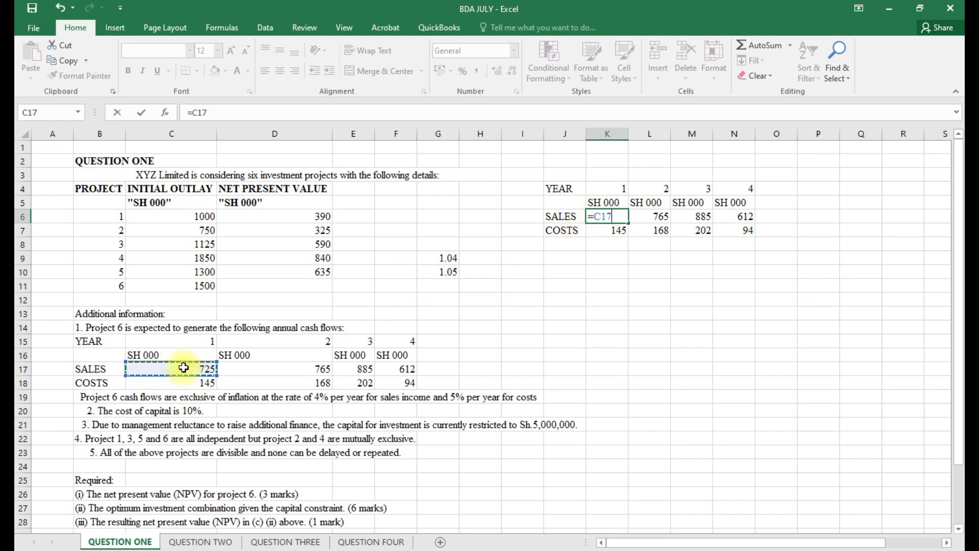
type("*")
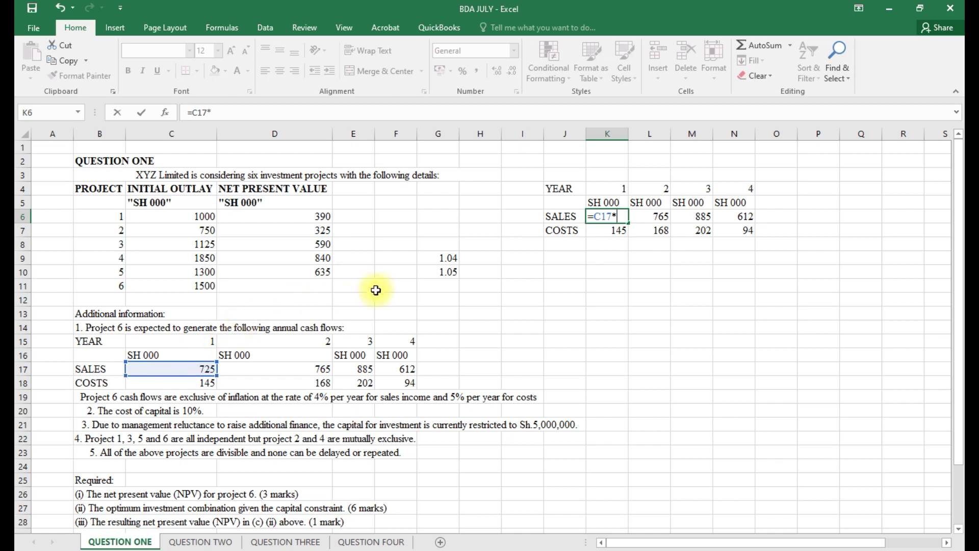
left_click(448, 262)
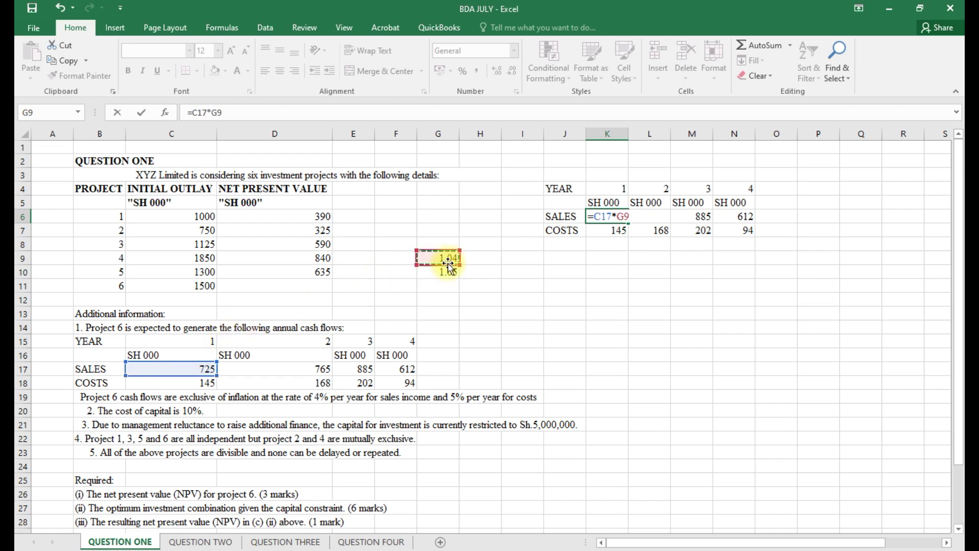
key("Return")
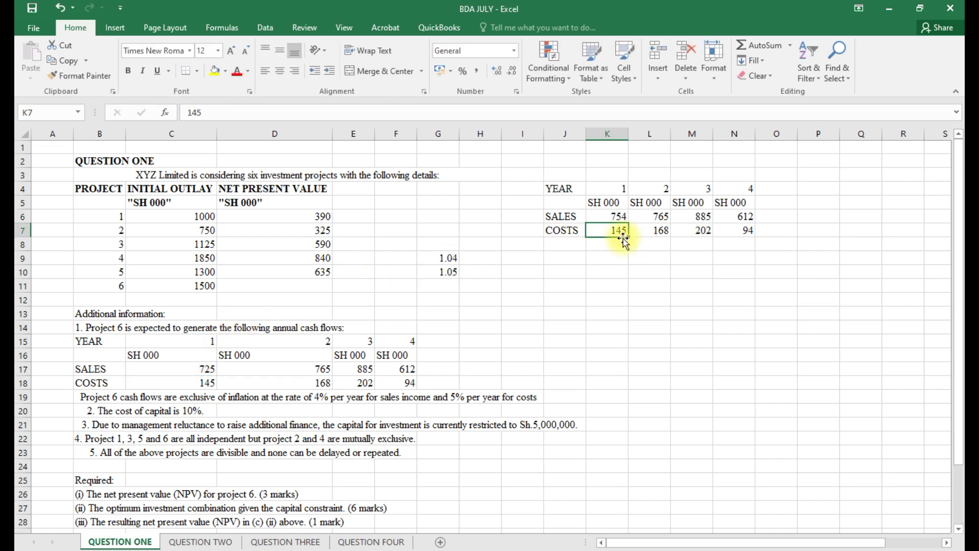
Convert the Year 1 costs value in K7 into the formula =145.
left_click(189, 111)
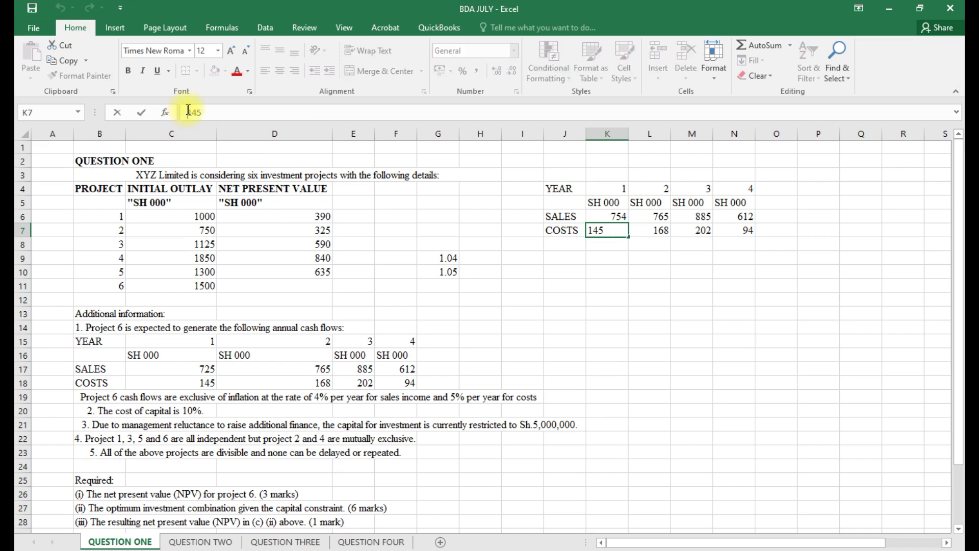
type("=")
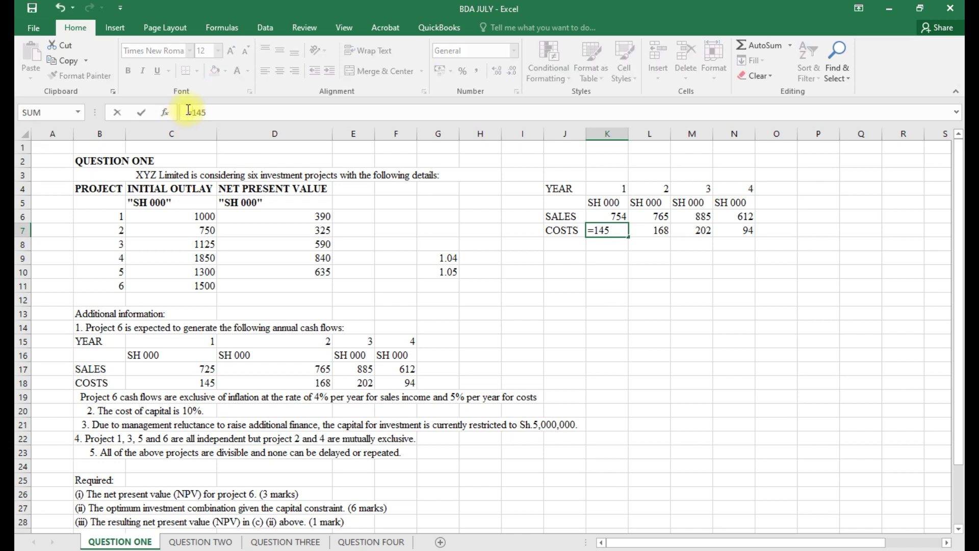
key("Return")
Convert the Year 2 sales and costs in L6 and L7 into the formulas =765 and =168.
left_click(656, 217)
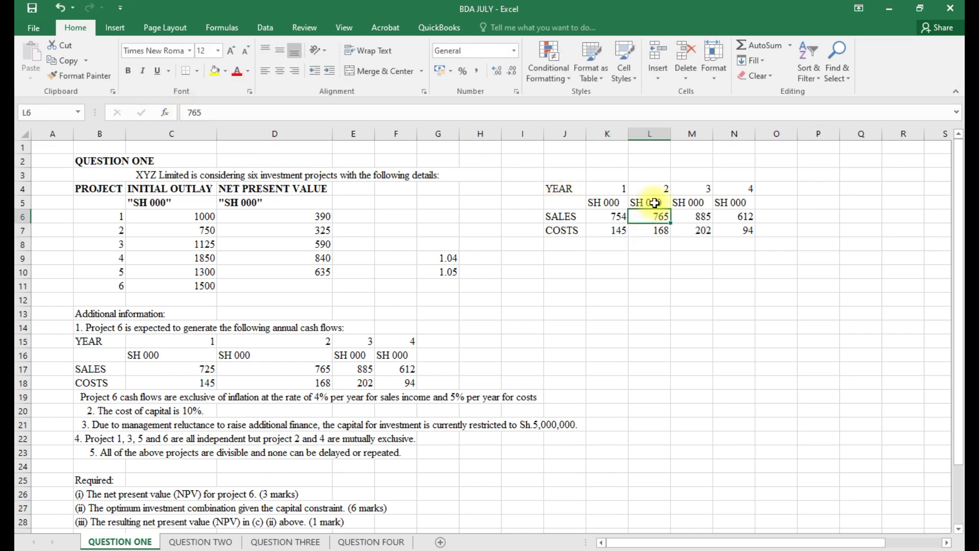
left_click(186, 112)
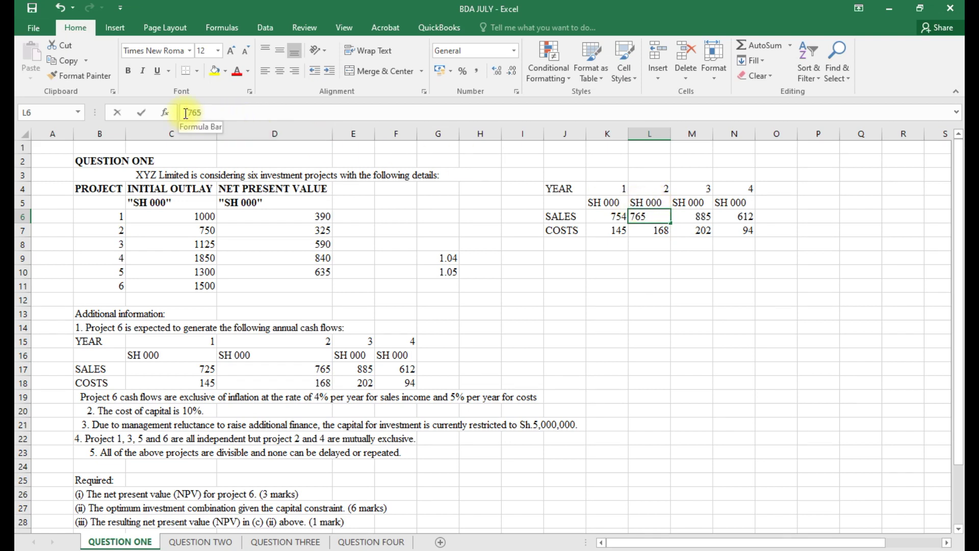
type("=")
key("Return")
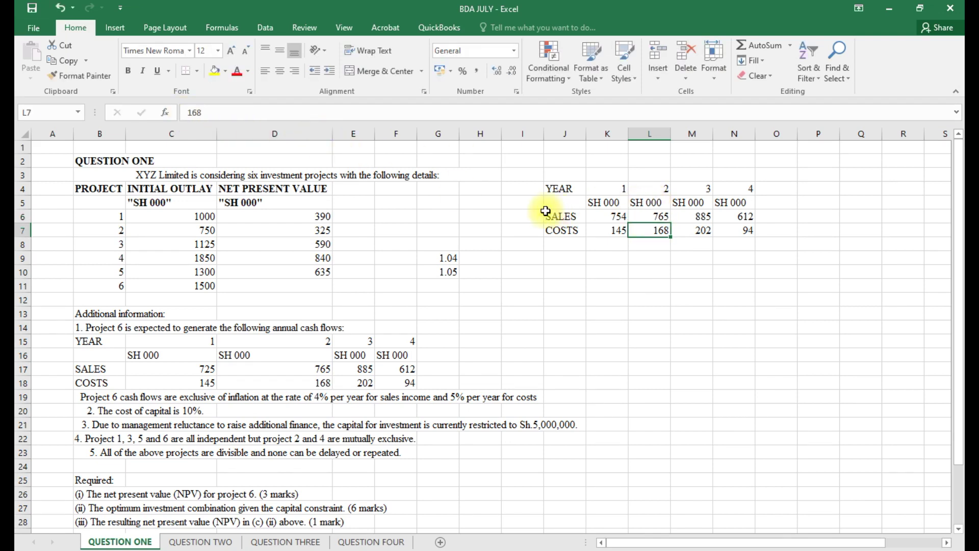
left_click(186, 112)
type("=")
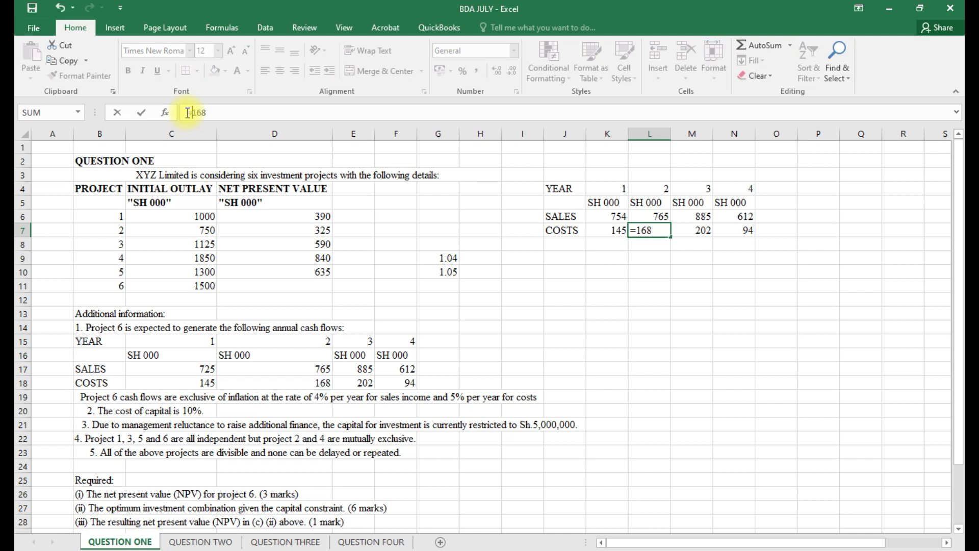
key("Return")
Convert the Year 3 sales and costs in M6 and M7 into the formulas =885 and =202.
left_click(695, 216)
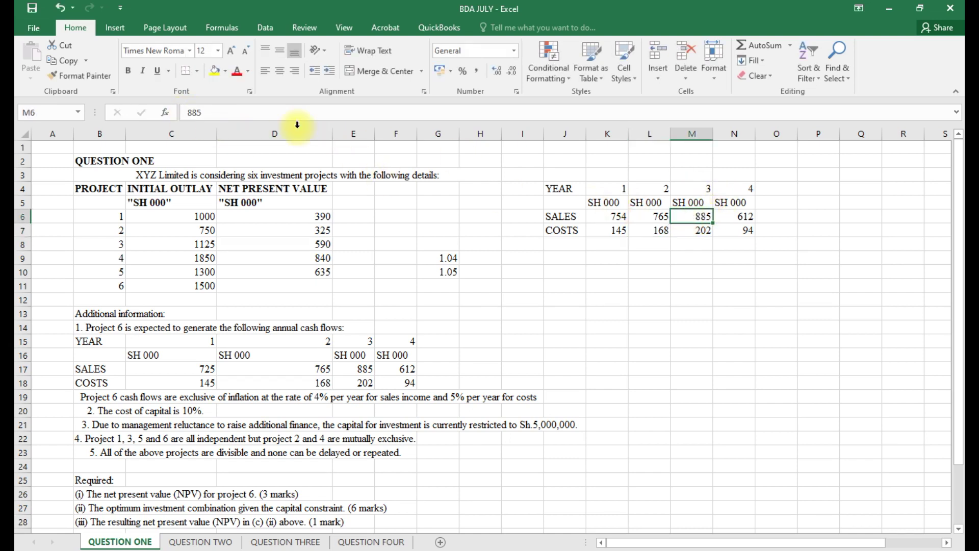
left_click(194, 113)
type("=")
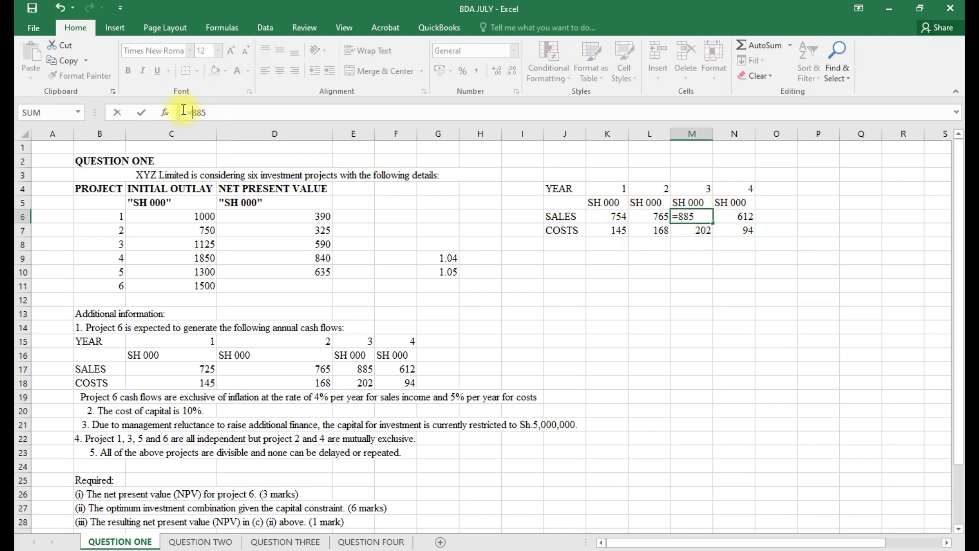
key("Return")
left_click(185, 112)
type("=")
key("Return")
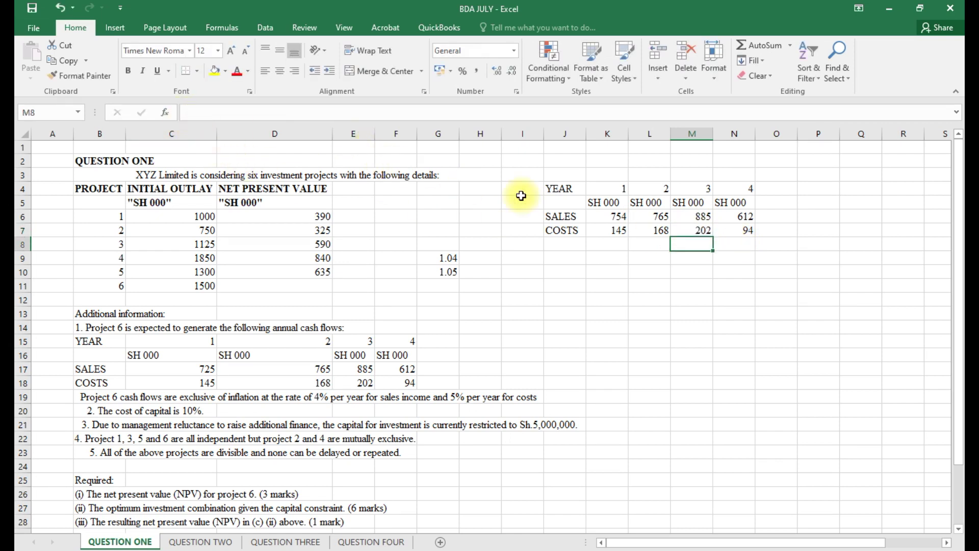
Convert the Year 4 sales and costs in N6 and N7 into the formulas =612 and =94.
left_click(737, 216)
left_click(197, 113)
key("Home")
type("=")
key("Return")
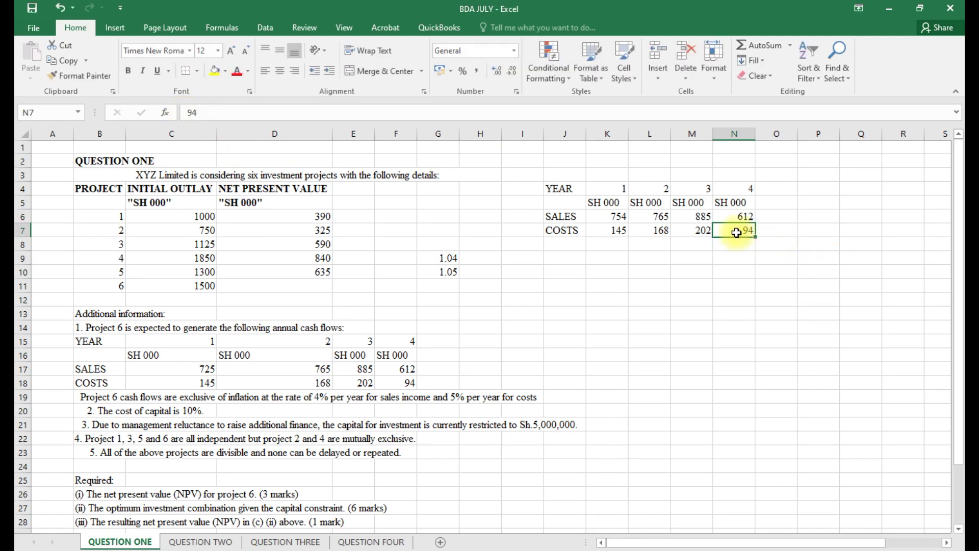
left_click(188, 114)
type("=")
key("Return")
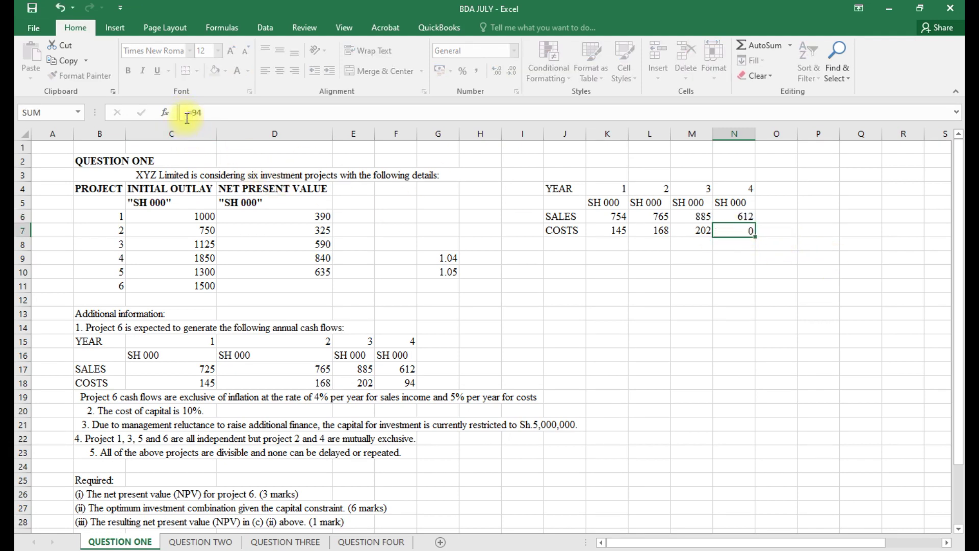
Inflate the Year 1 costs in K7 by multiplying them by the 1.05 factor, giving the formula =145*G10.
left_click(637, 217)
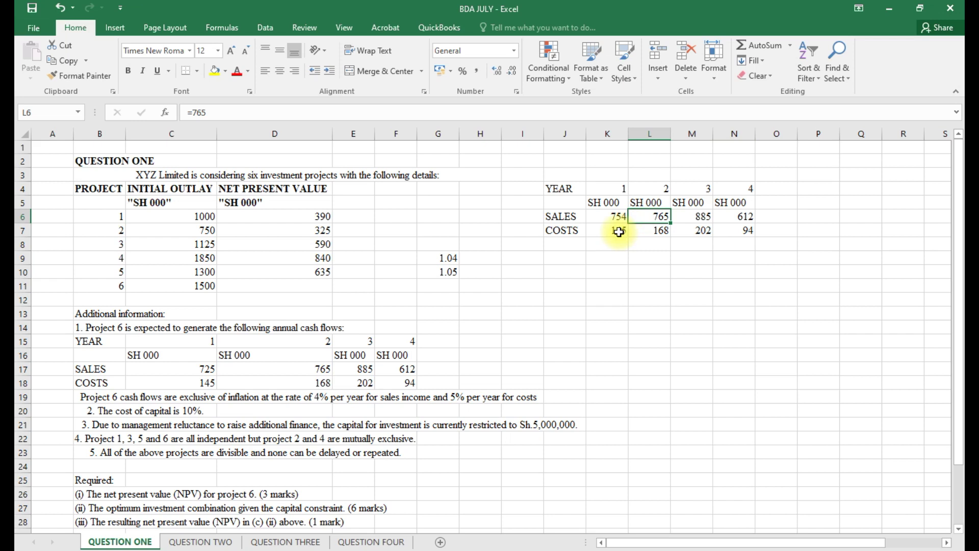
left_click(619, 229)
left_click(215, 114)
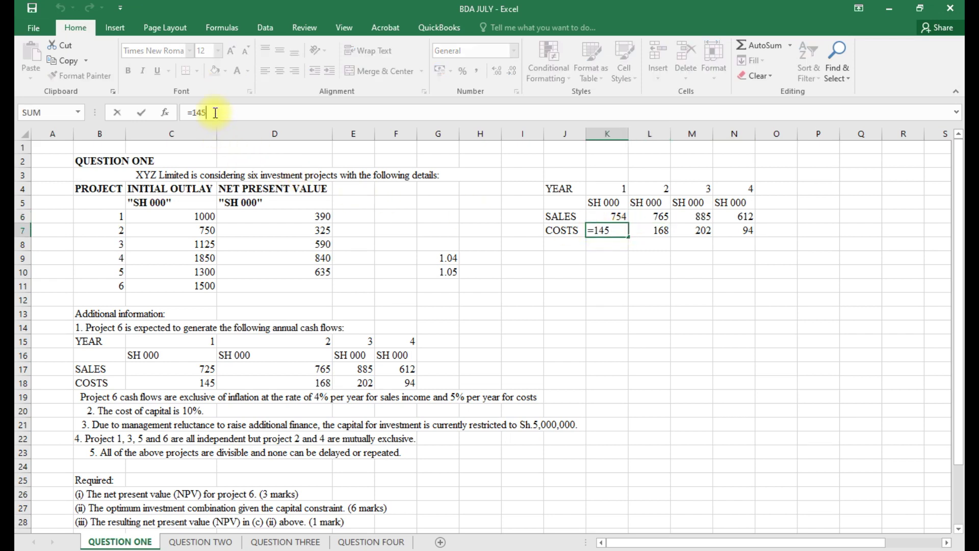
type("*")
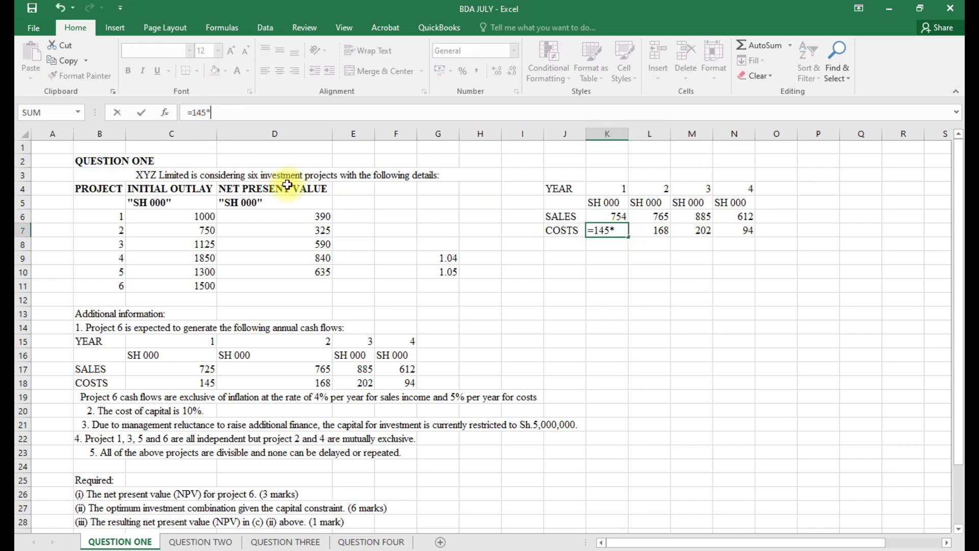
left_click(451, 273)
key("Return")
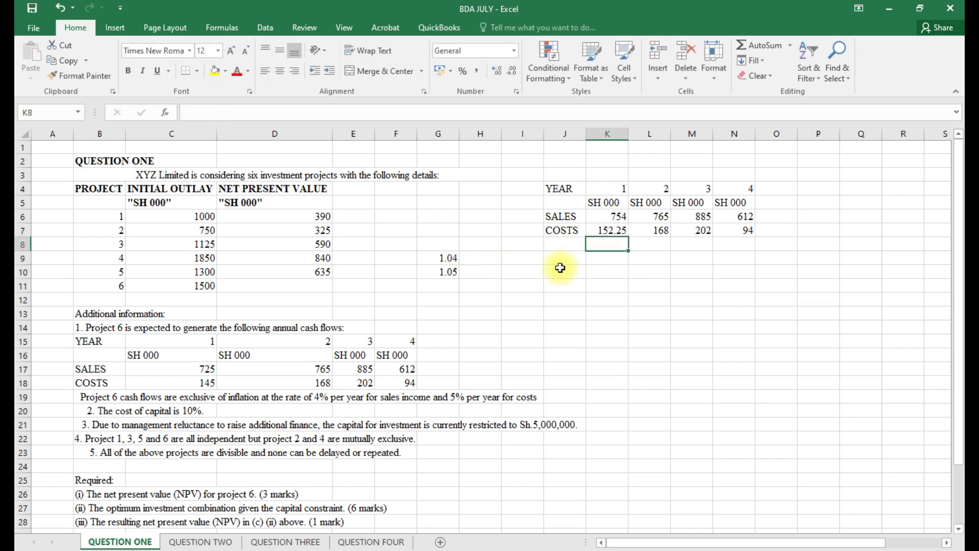
Inflate the Year 2 figures by changing sales in L6 to =765*G9 and costs in L7 to =168*G10.
left_click(659, 216)
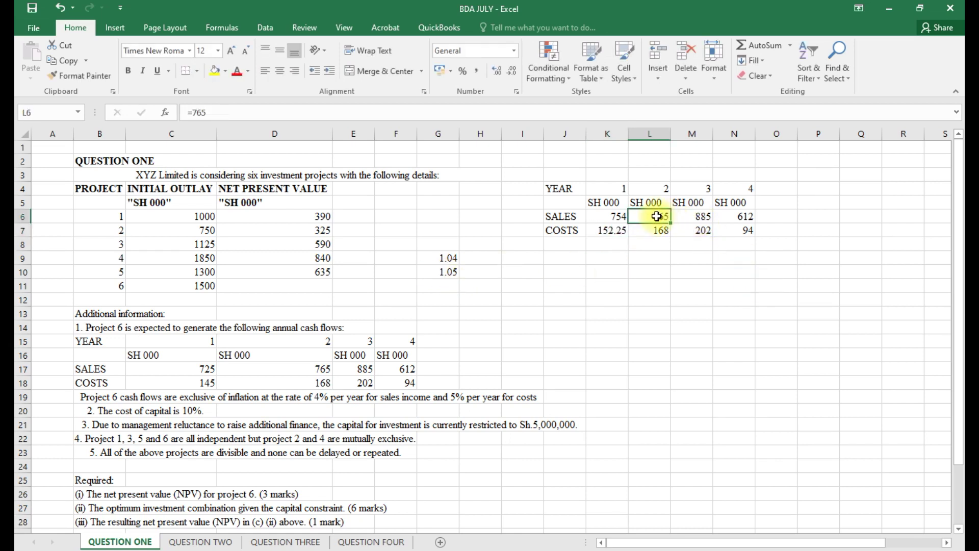
left_click(213, 113)
type("*")
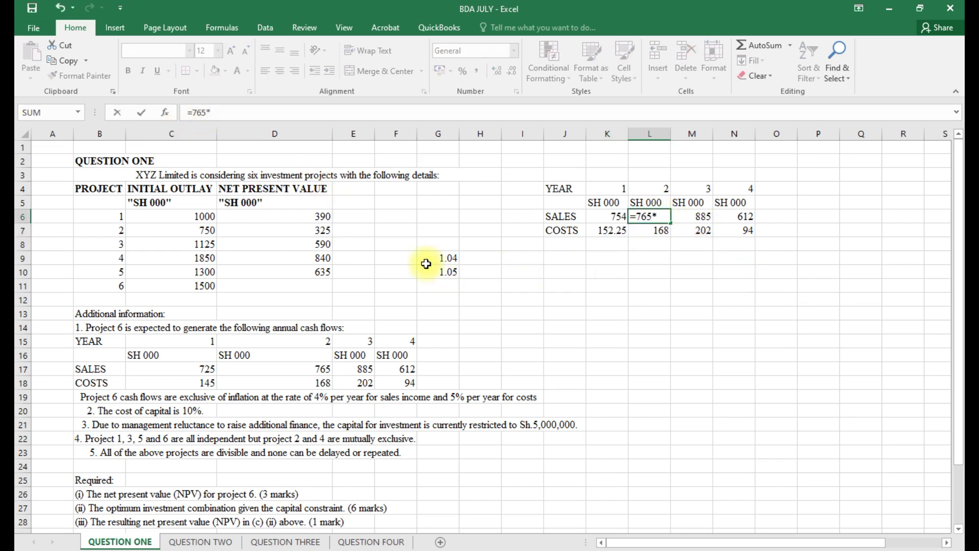
left_click(451, 258)
key("Return")
left_click(657, 231)
left_click(212, 113)
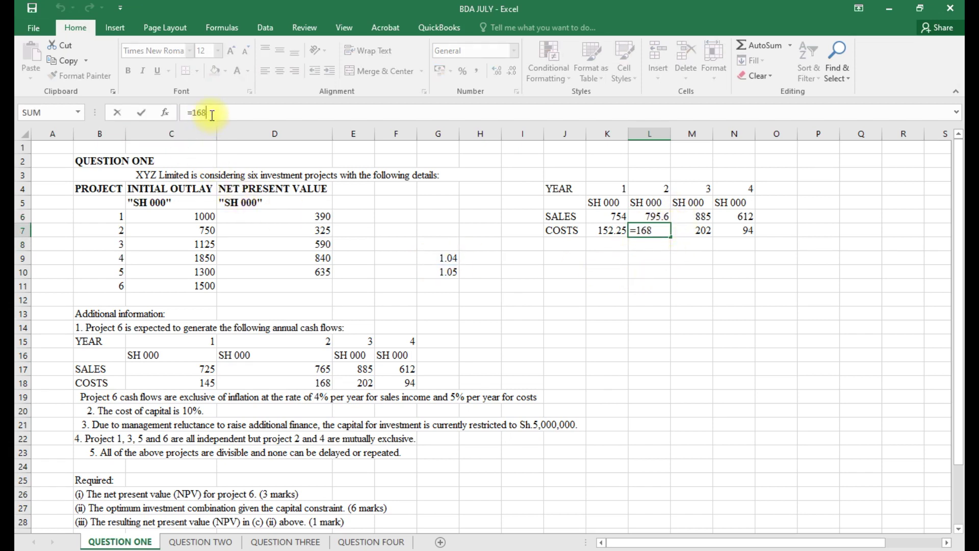
type("*")
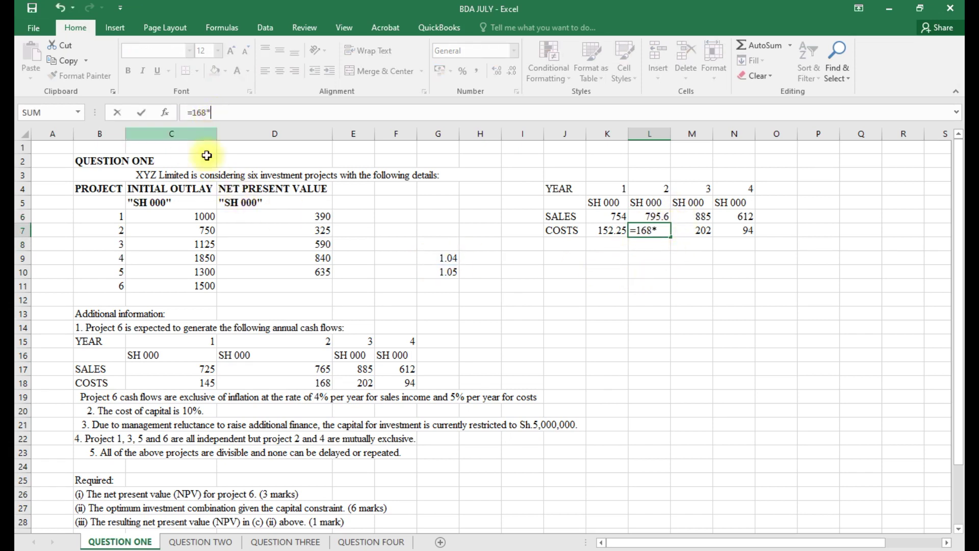
left_click(451, 269)
key("Return")
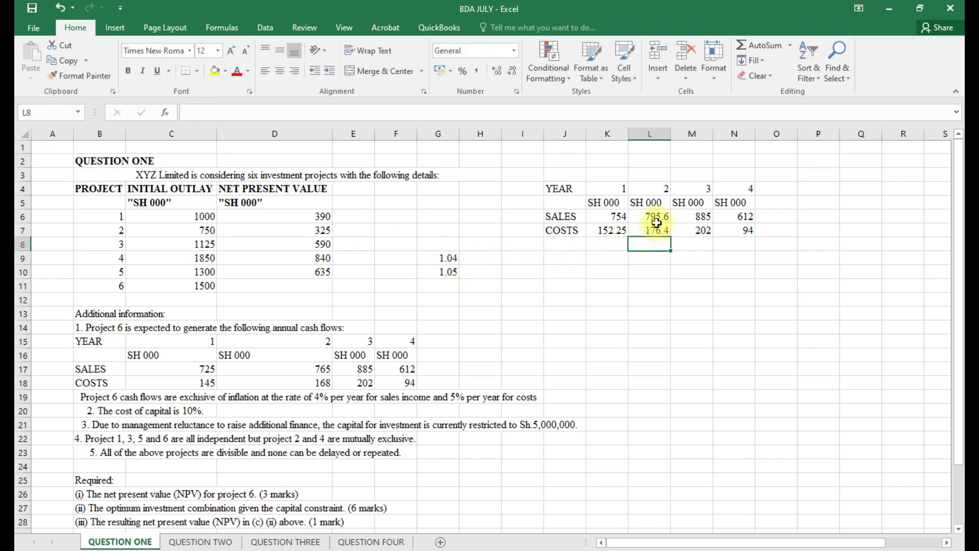
Inflate the Year 3 figures by changing sales in M6 to =885*G9 and costs in M7 to =202*G10.
left_click(692, 217)
left_click(232, 117)
type("*")
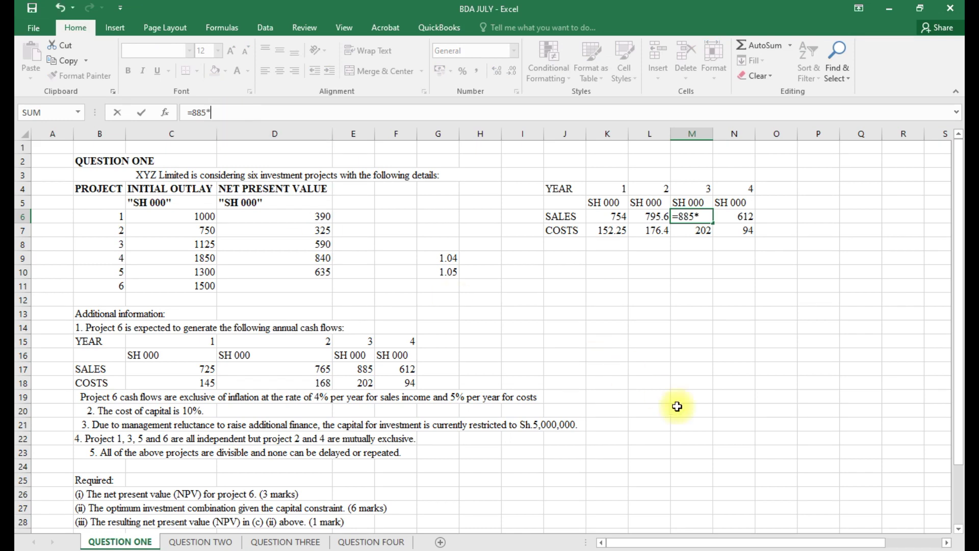
left_click(449, 257)
key("Return")
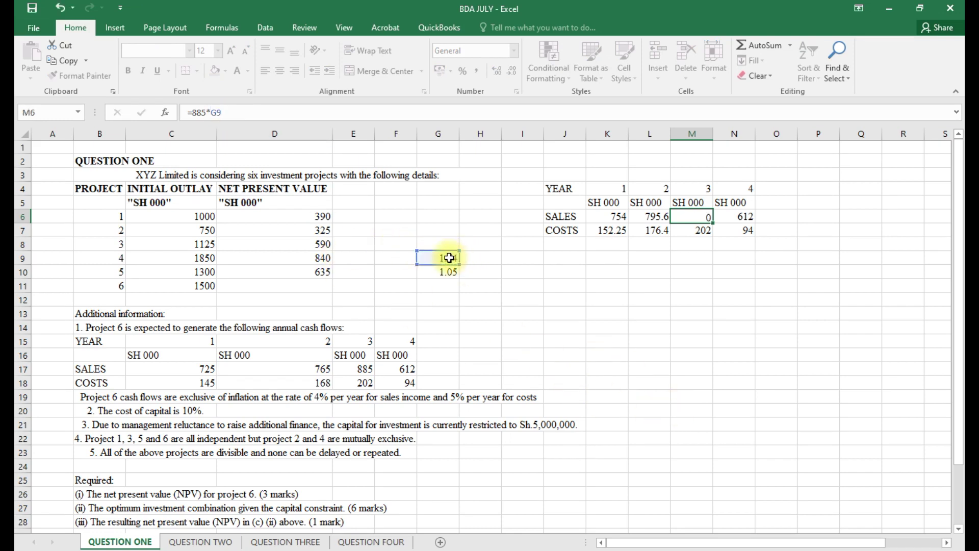
left_click(227, 112)
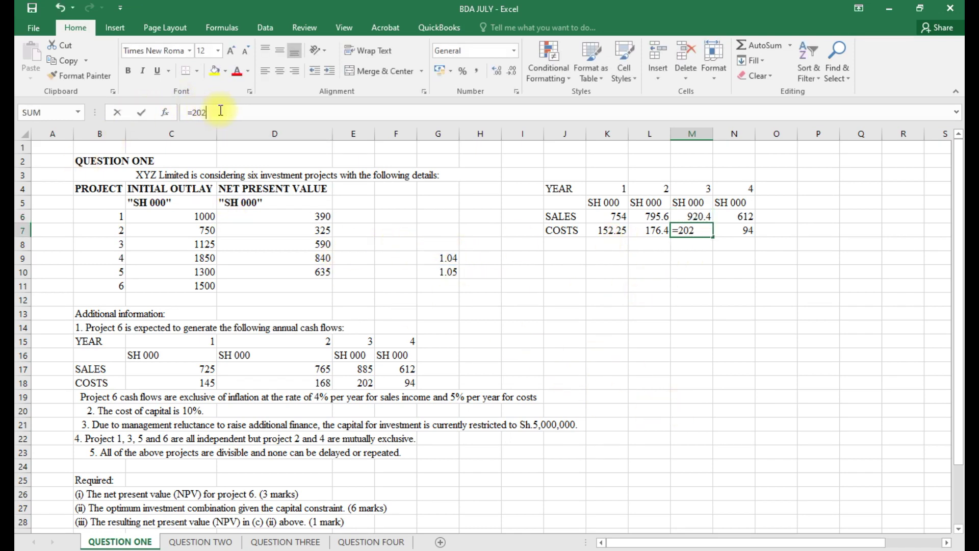
type("*")
left_click(453, 271)
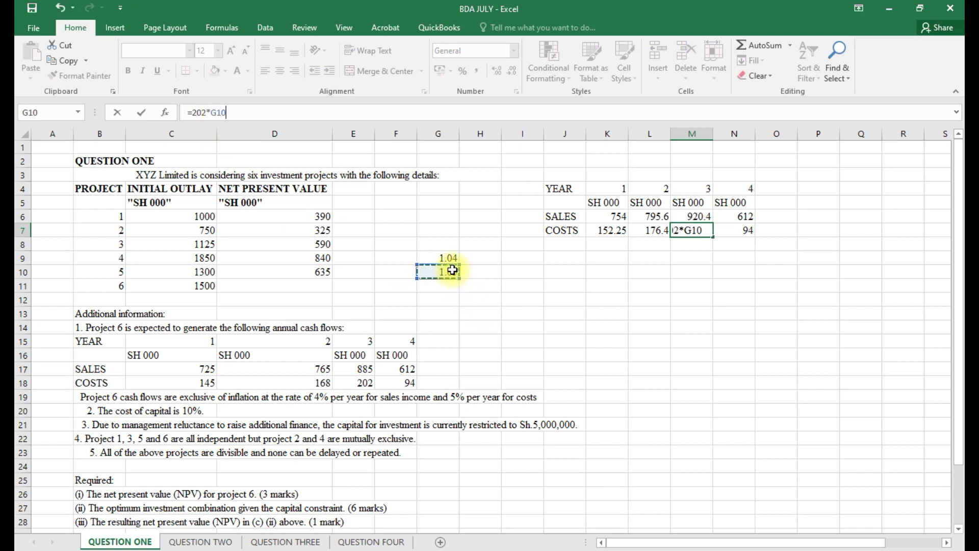
key("Return")
Inflate the Year 4 figures by changing sales in N6 to =612*G9 and costs in N7 to =94*G10.
left_click(739, 216)
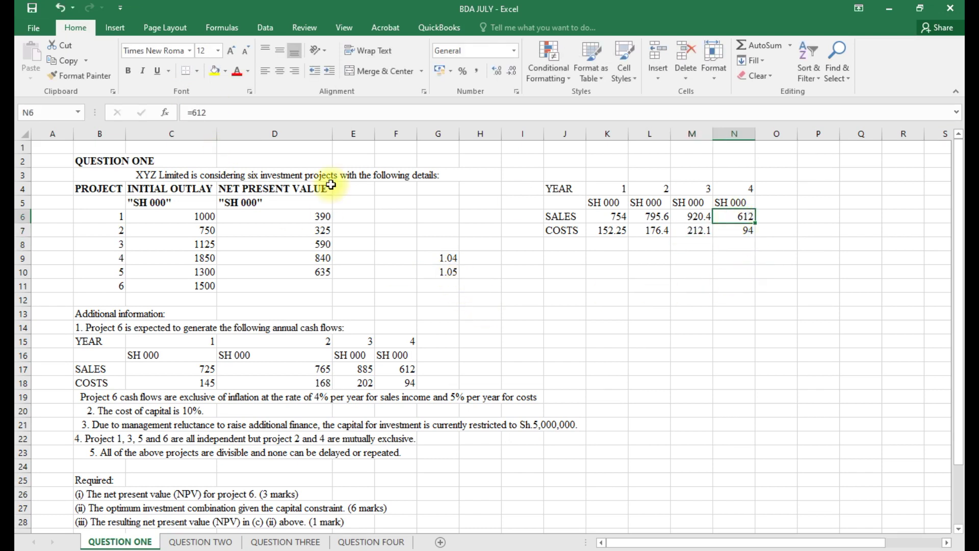
left_click(233, 113)
type("*")
left_click(445, 258)
key("Return")
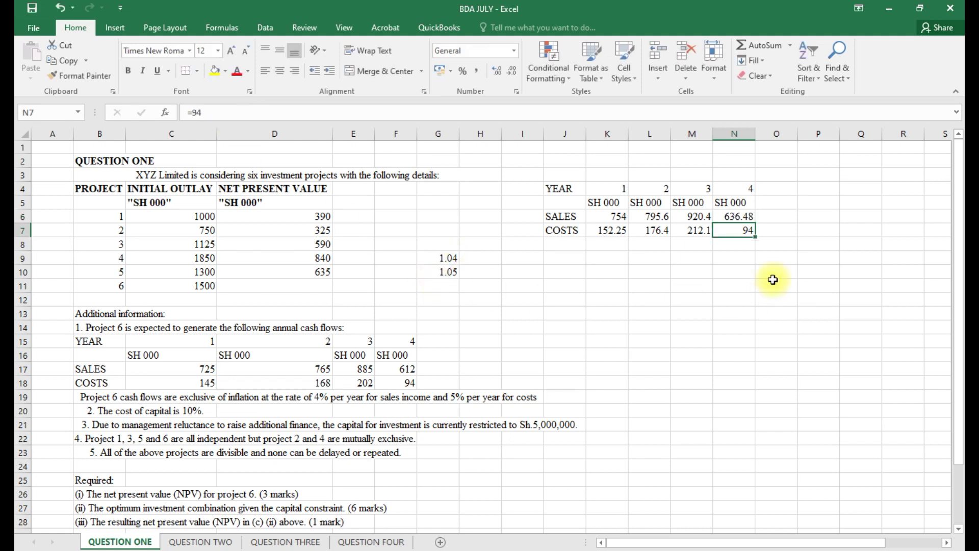
left_click(218, 113)
type("*")
left_click(439, 272)
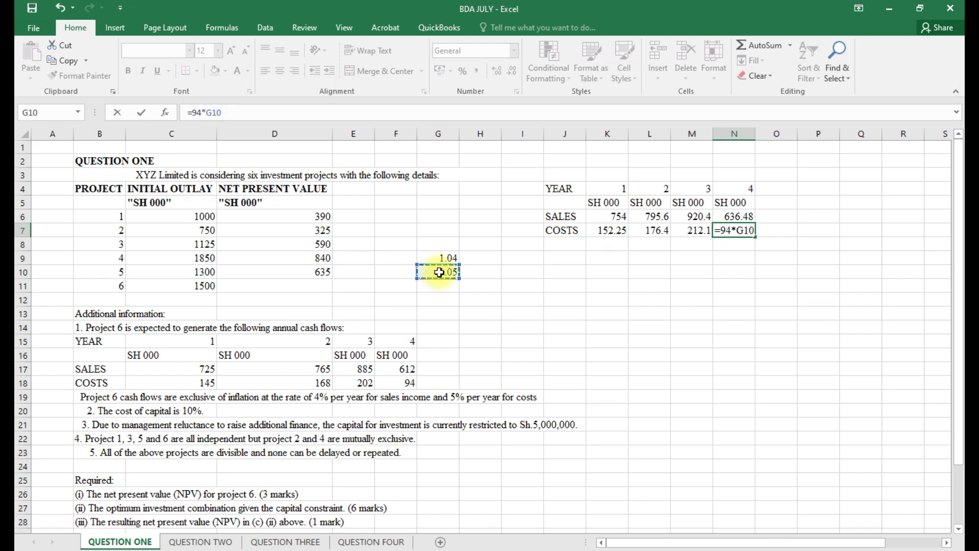
key("Return")
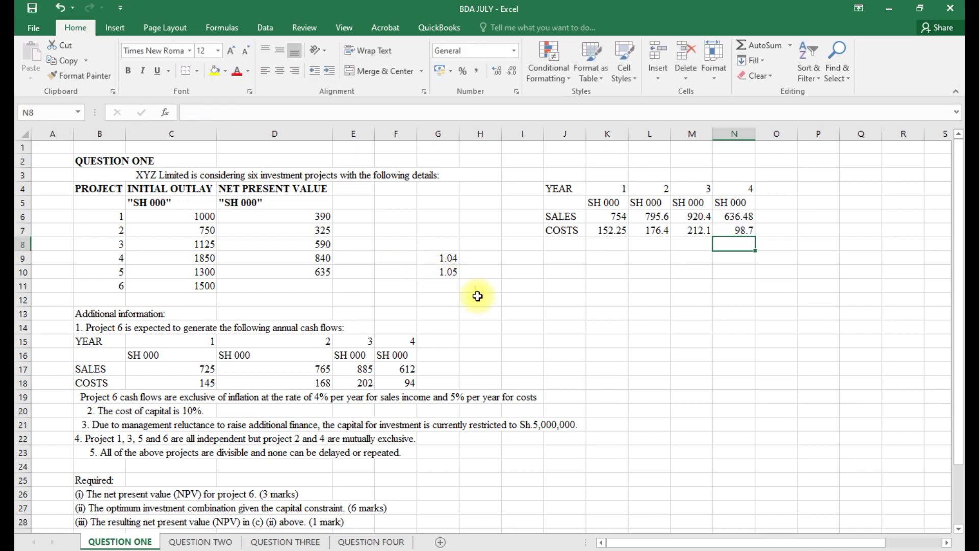
Make the Year 1 and Year 2 costs negative, with =-145*G10 in K7 and =-168*G10 in L7.
left_click(592, 232)
left_click(603, 256)
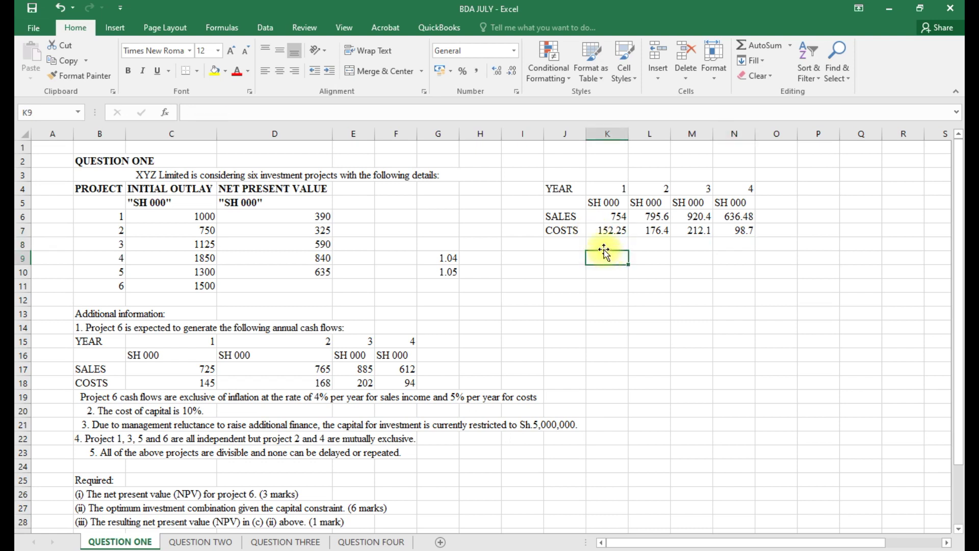
left_click(596, 231)
left_click(193, 112)
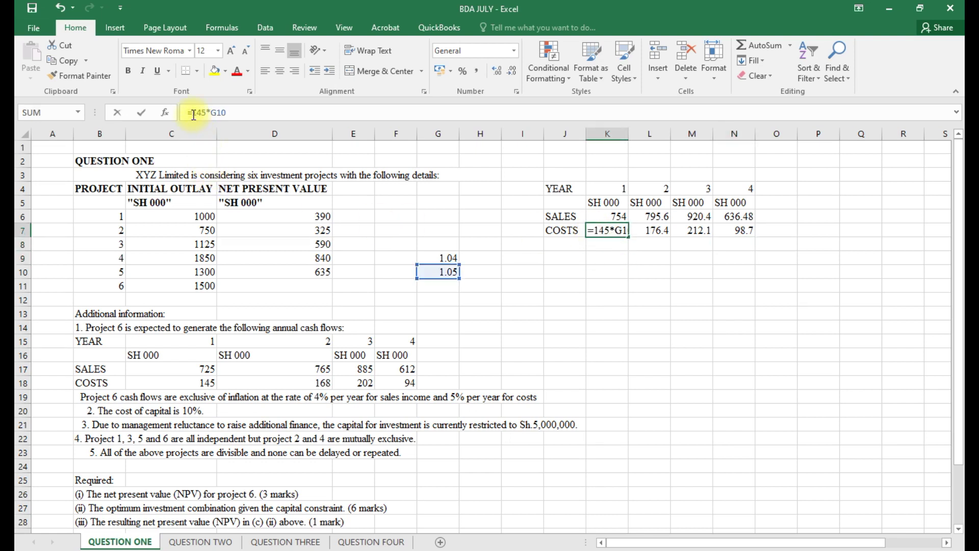
type("-")
key("Return")
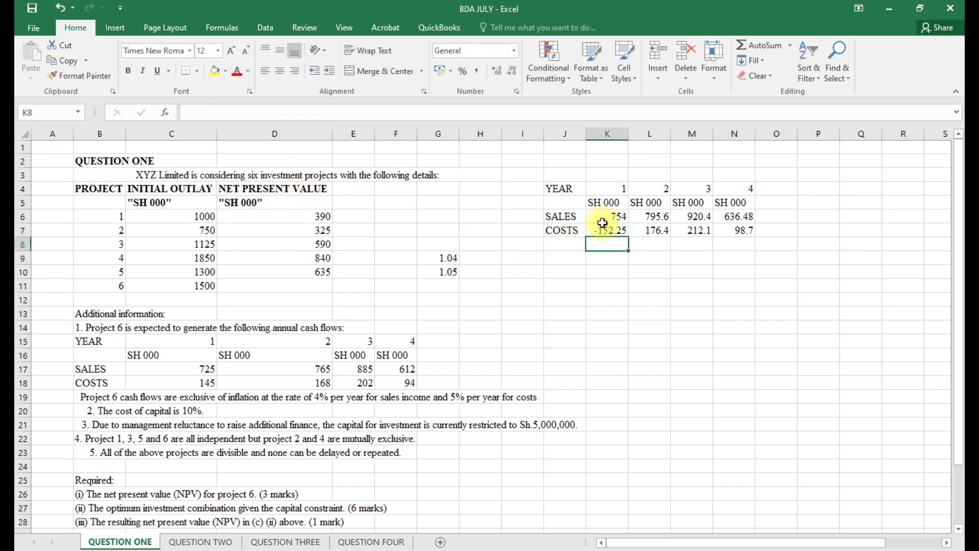
left_click(654, 231)
left_click(195, 112)
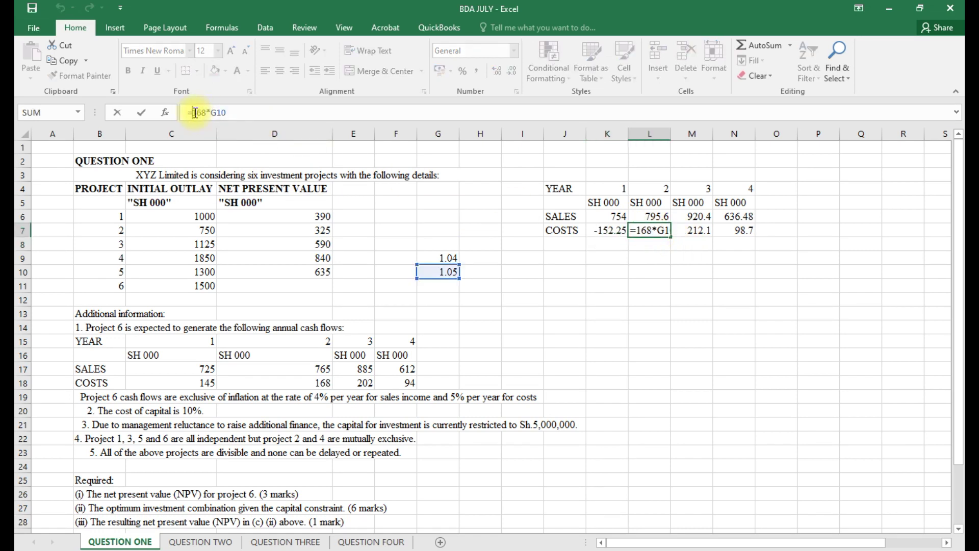
type("-")
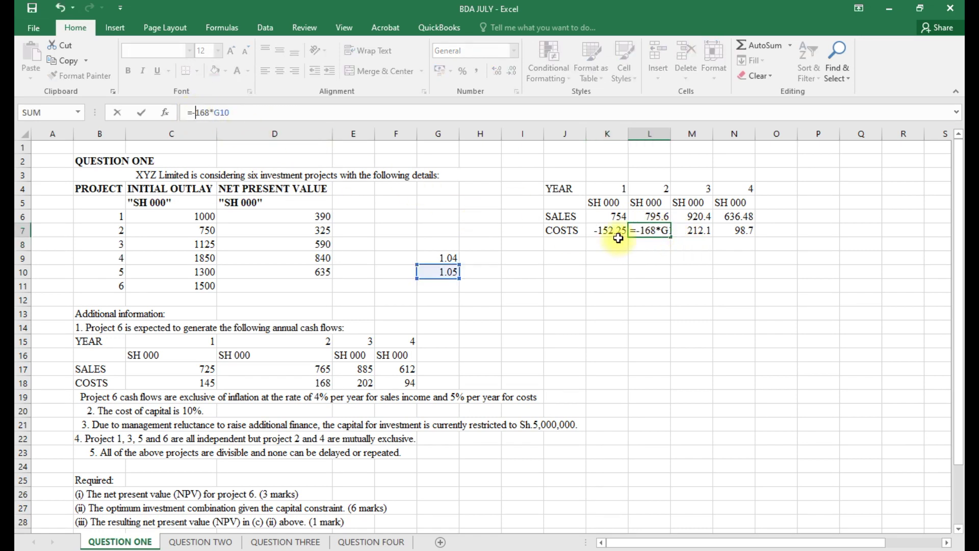
key("Return")
Make the Year 3 and Year 4 costs negative, with =-202*G10 in M7 and =-94*G10 in N7.
left_click(696, 230)
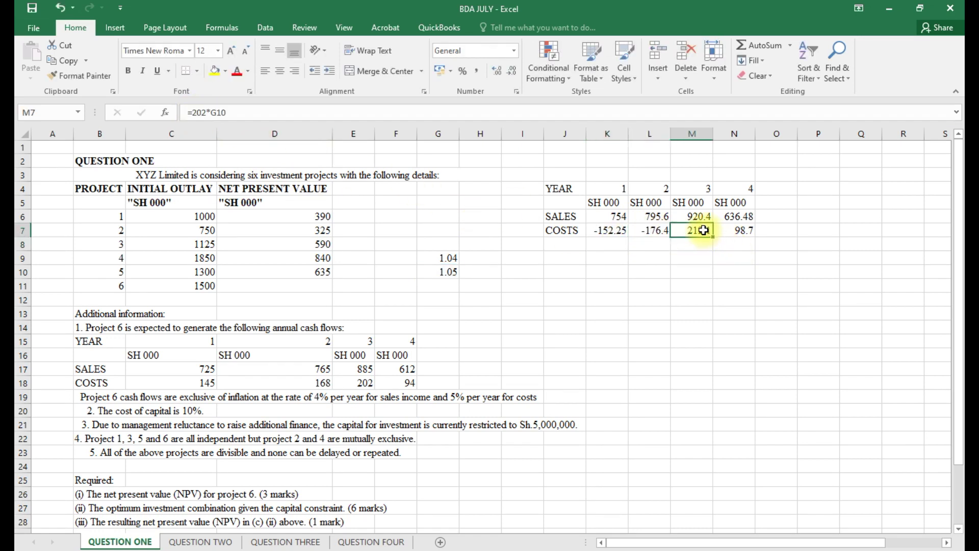
left_click(191, 113)
type("-")
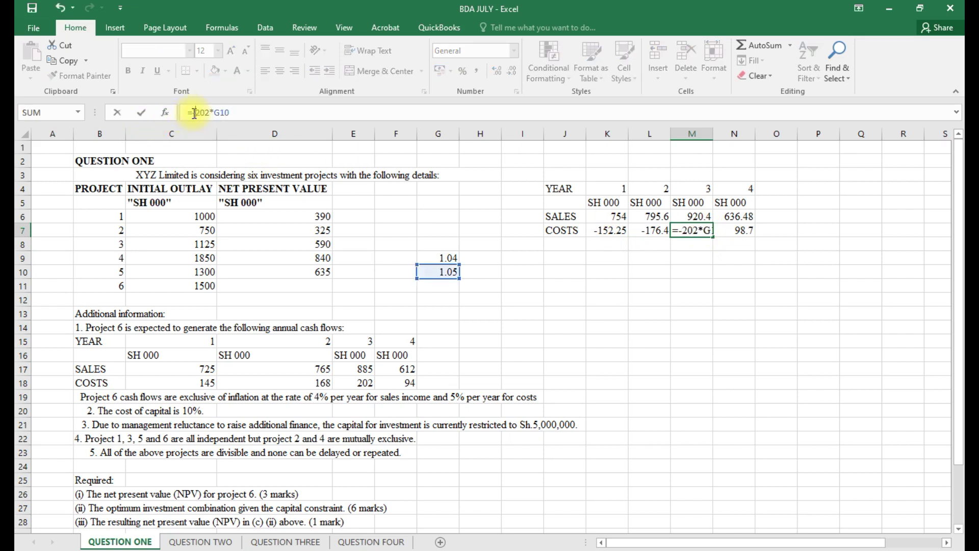
key("Return")
left_click(737, 232)
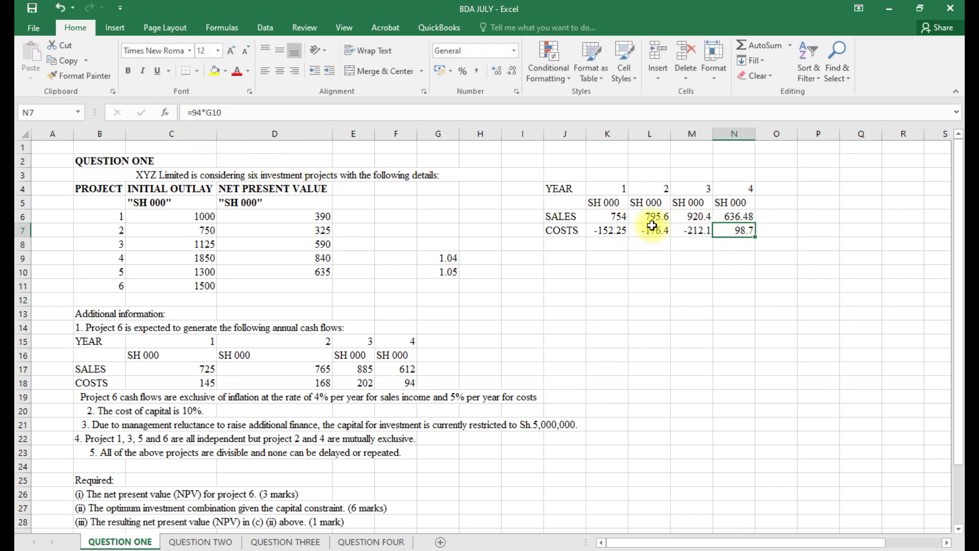
left_click(194, 109)
type("-")
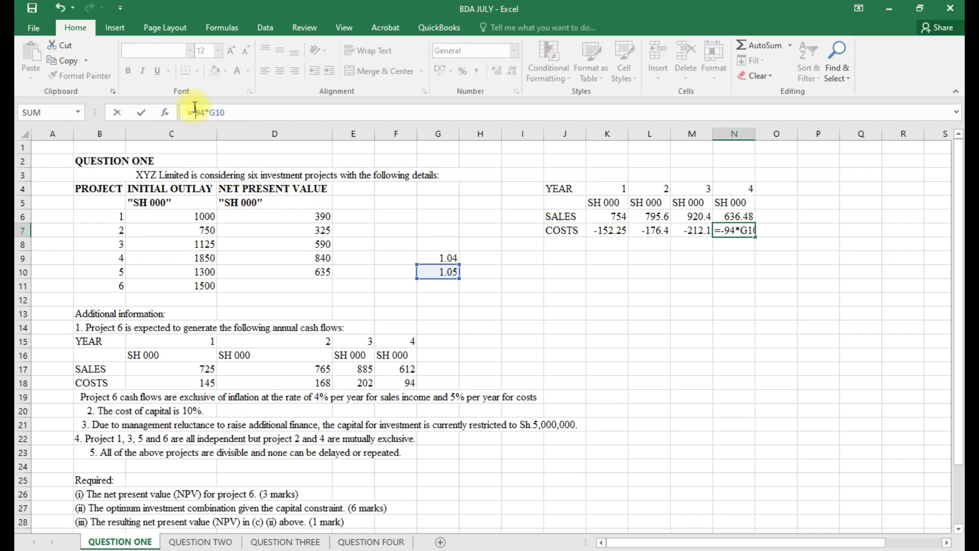
key("Return")
Enter the row label "cashflow" in J8, below COSTS.
left_click(558, 245)
left_click(559, 245)
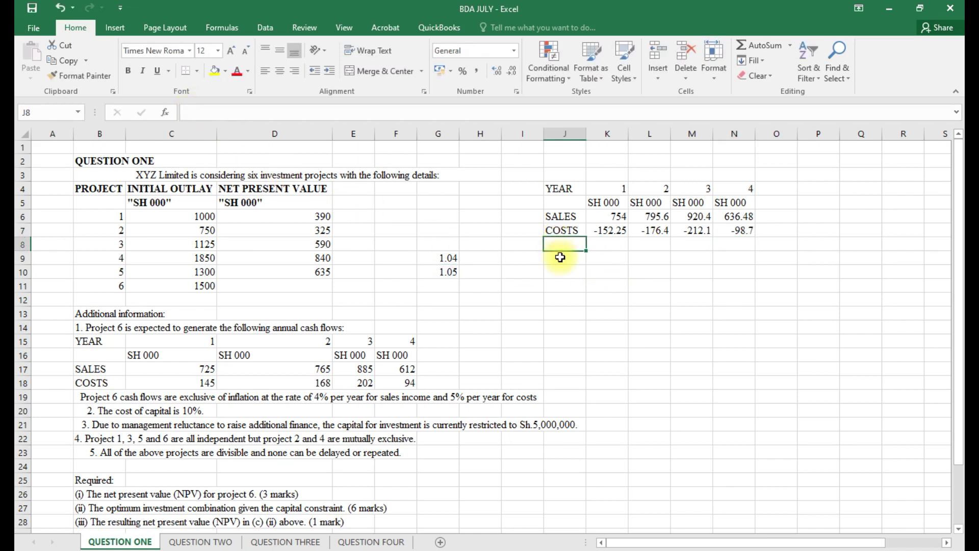
type("cashflow")
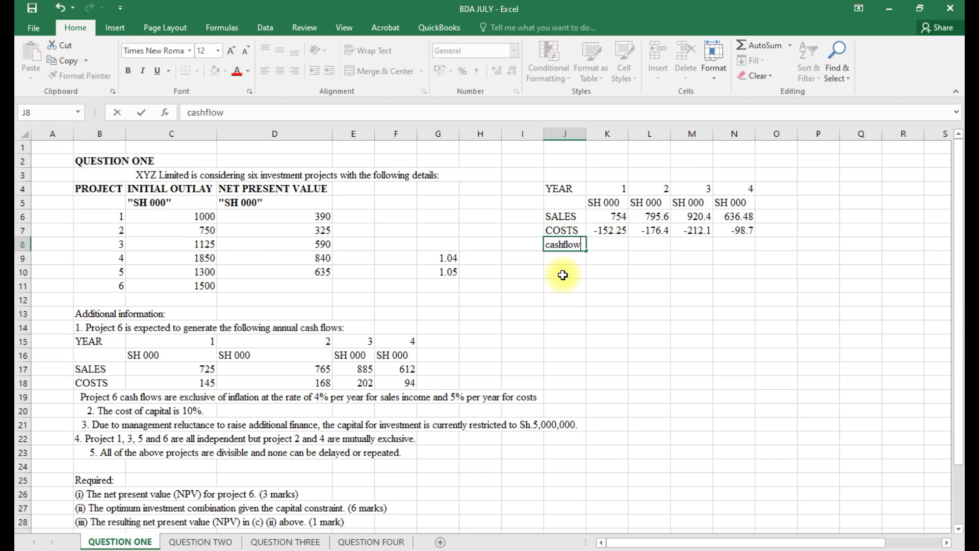
Calculate the Year 1 cash flow in K8 with =SUM(K6:K7) and fill the formula across to N8.
left_click(621, 247)
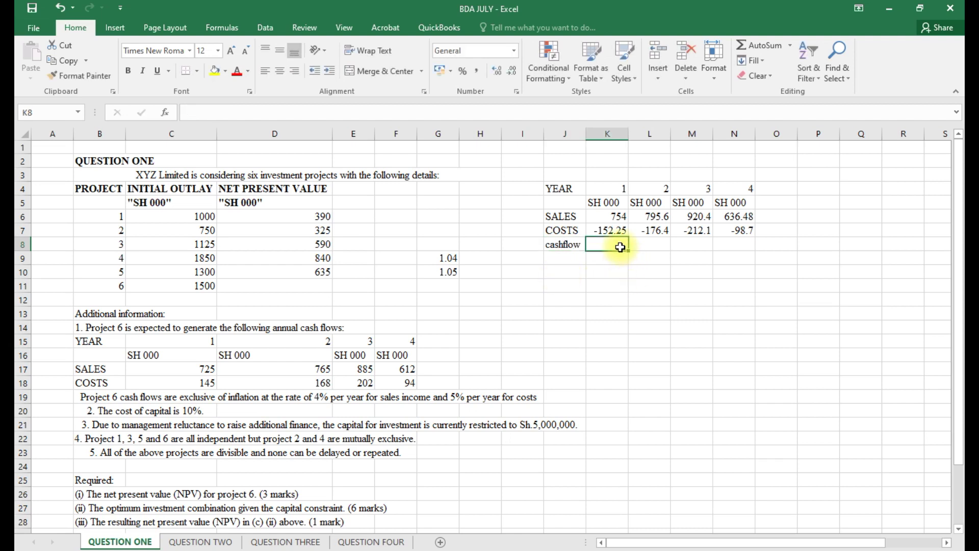
key("alt+equal")
key("Return")
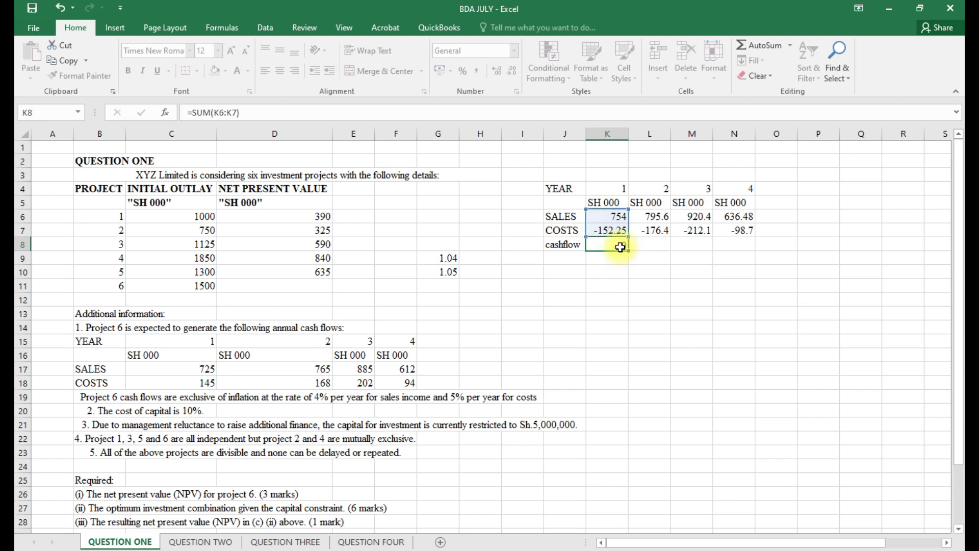
left_click(617, 243)
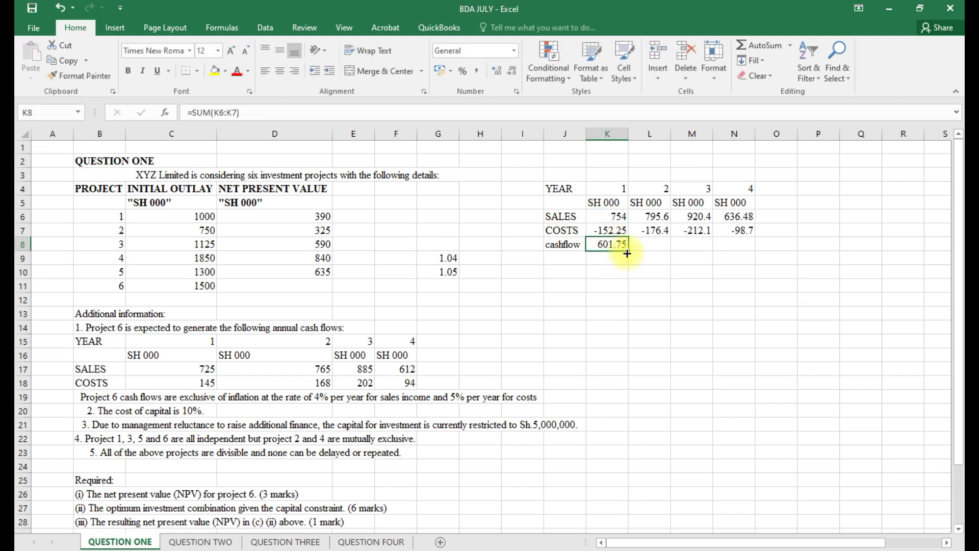
left_click_drag(629, 253, 749, 249)
Enter the row label "npv" in J10, and the label "rate" in F11 with 10% beside it in G11.
left_click(566, 272)
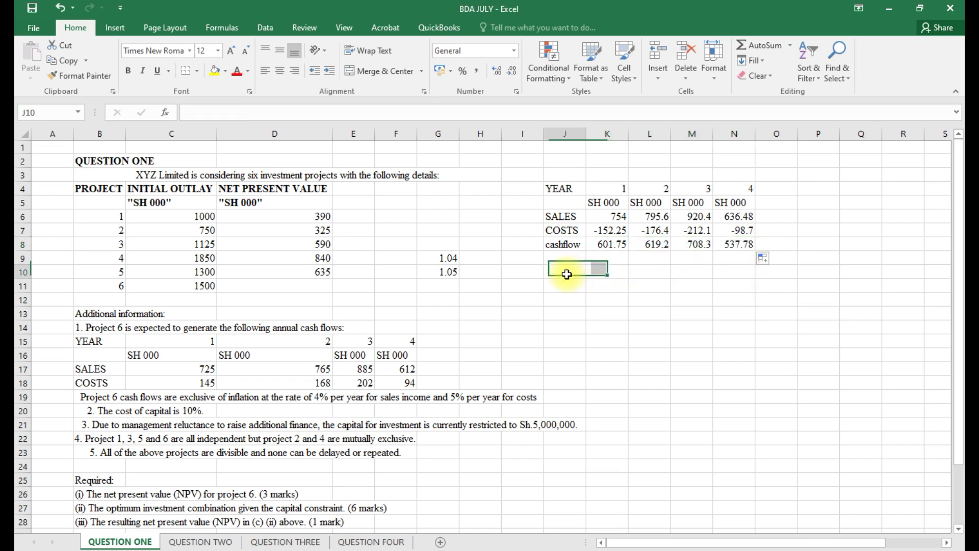
type("npv")
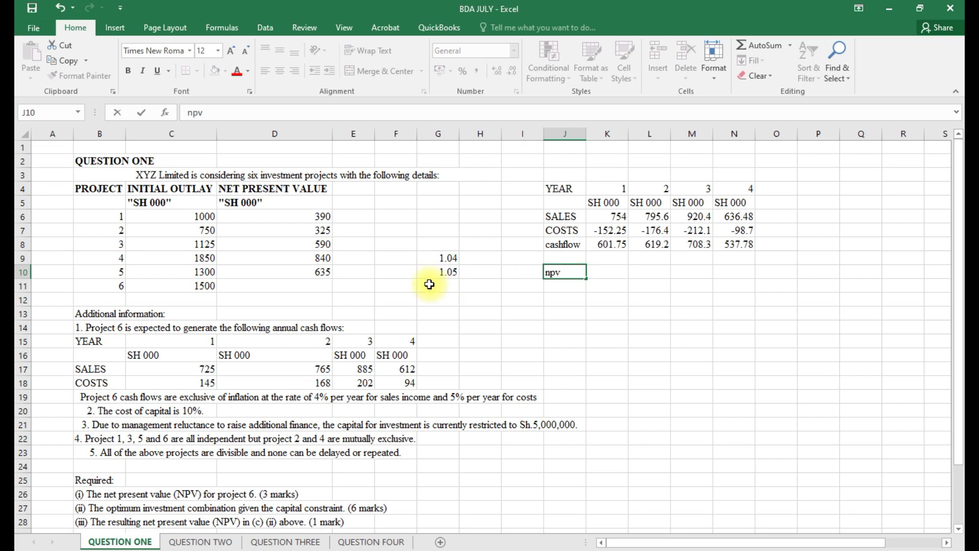
left_click(397, 285)
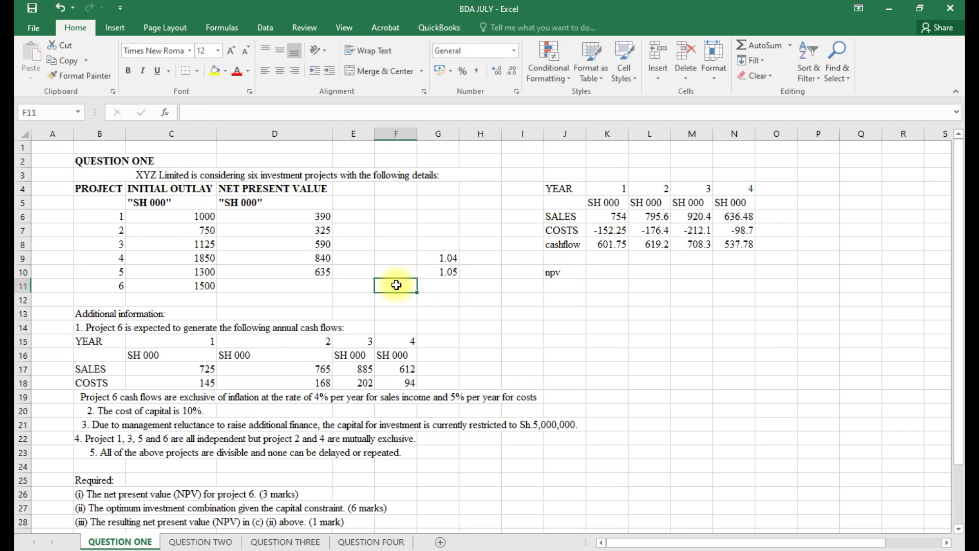
type("rate")
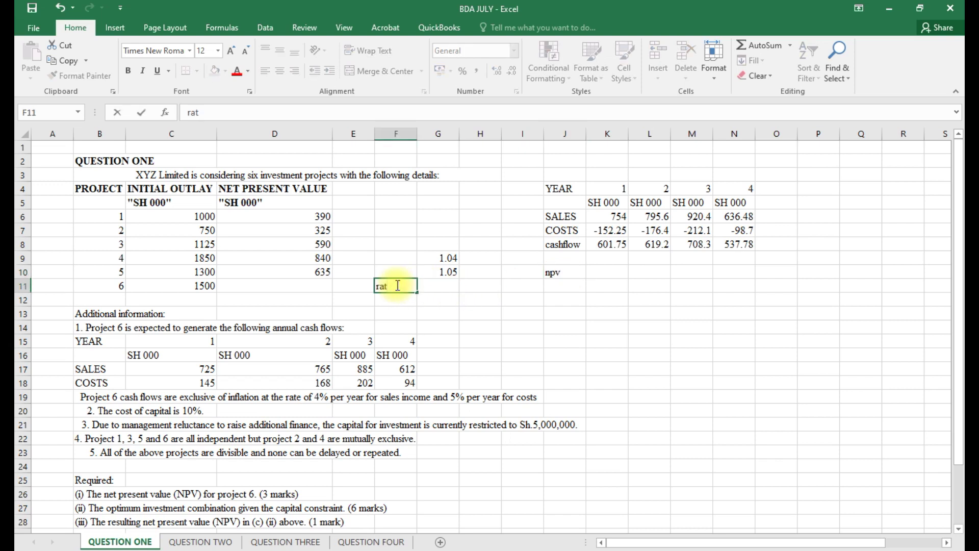
left_click(439, 287)
type("10")
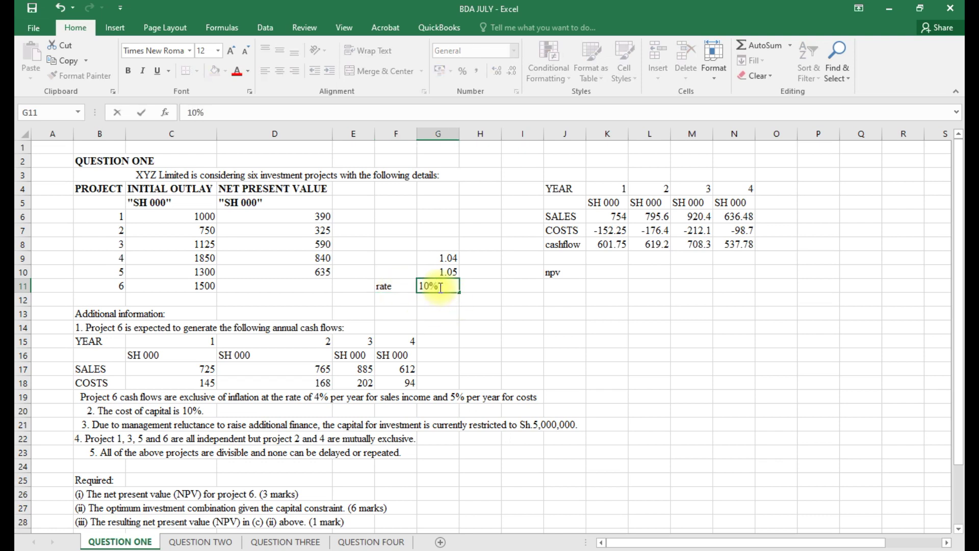
Change the J10 label to uppercase "NPV" and calculate Project 6's net present value in K10 with =NPV(G11,K8:N8)-C11.
left_click(574, 276)
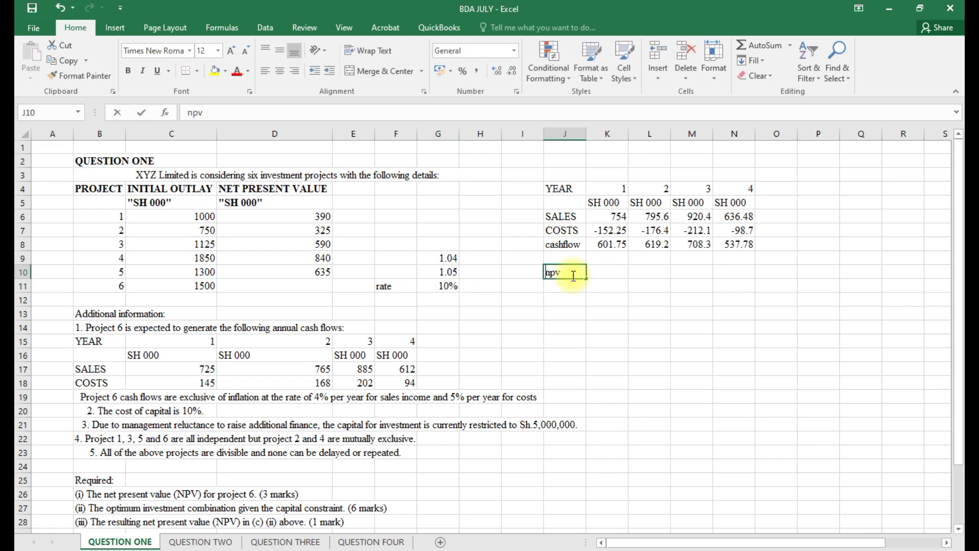
key("BackSpace")
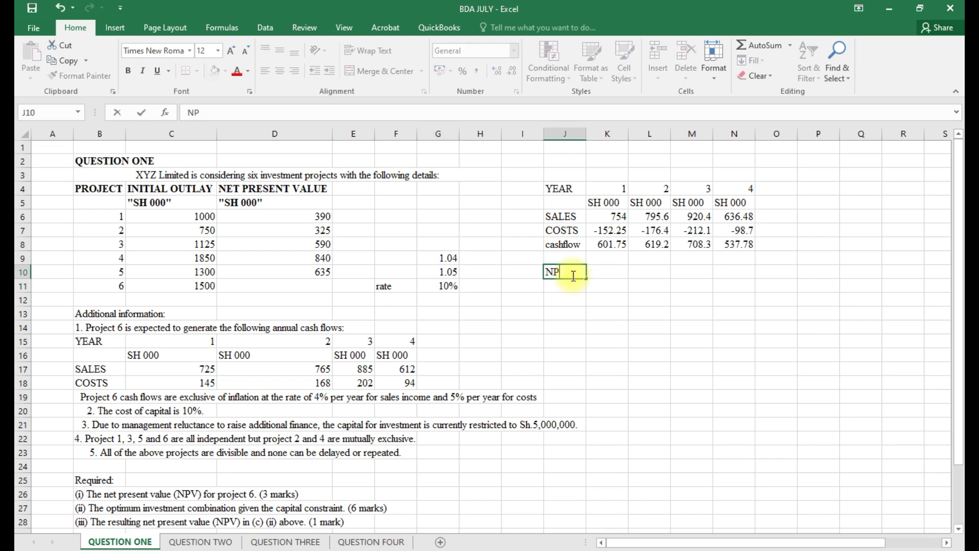
left_click(597, 273)
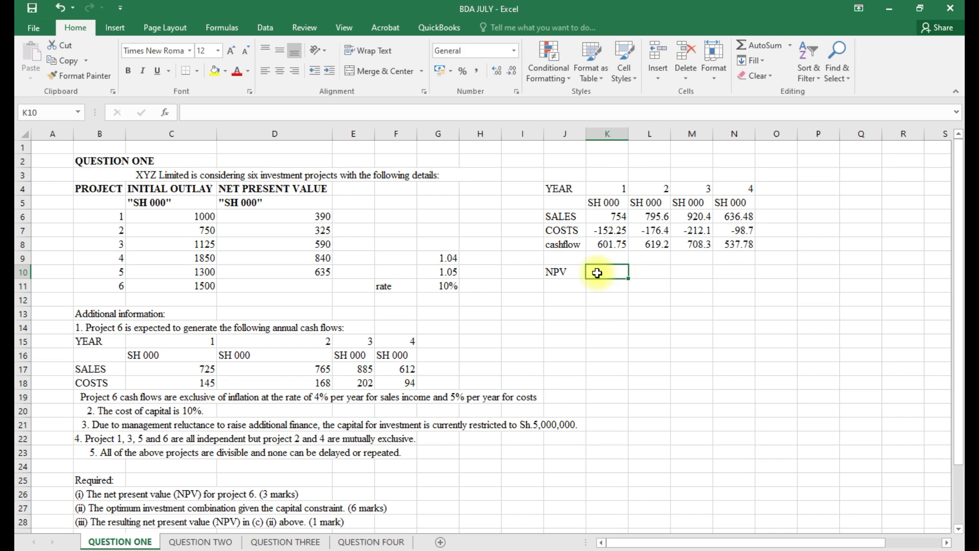
type("=")
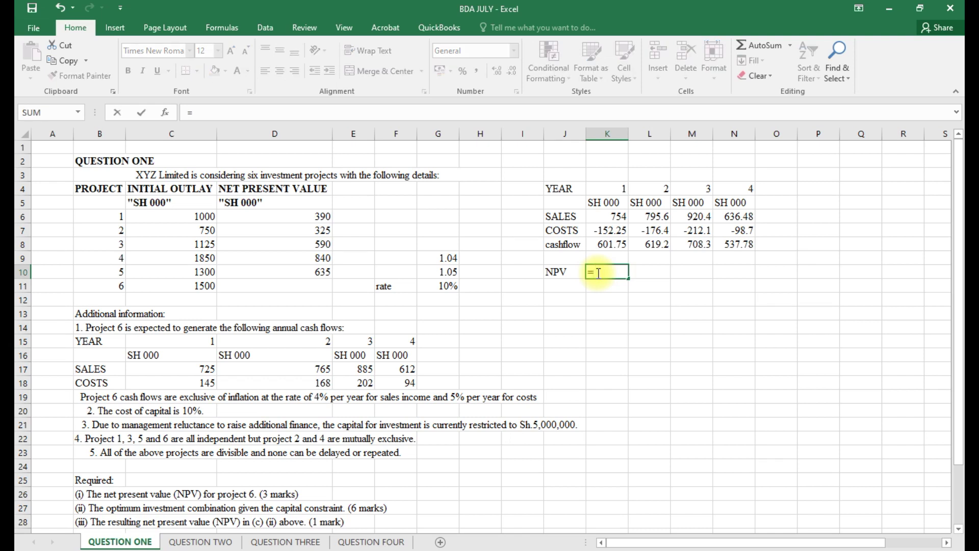
type("NPV")
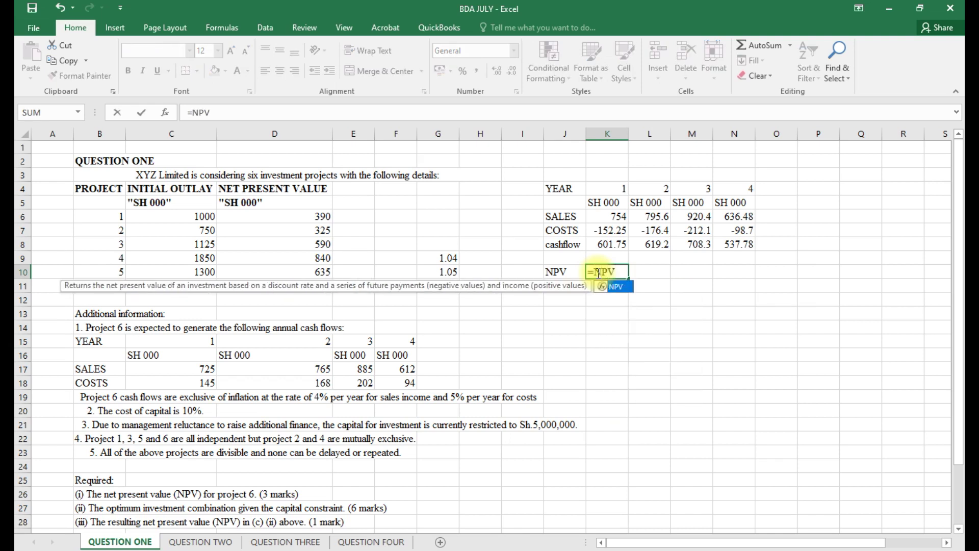
type("(")
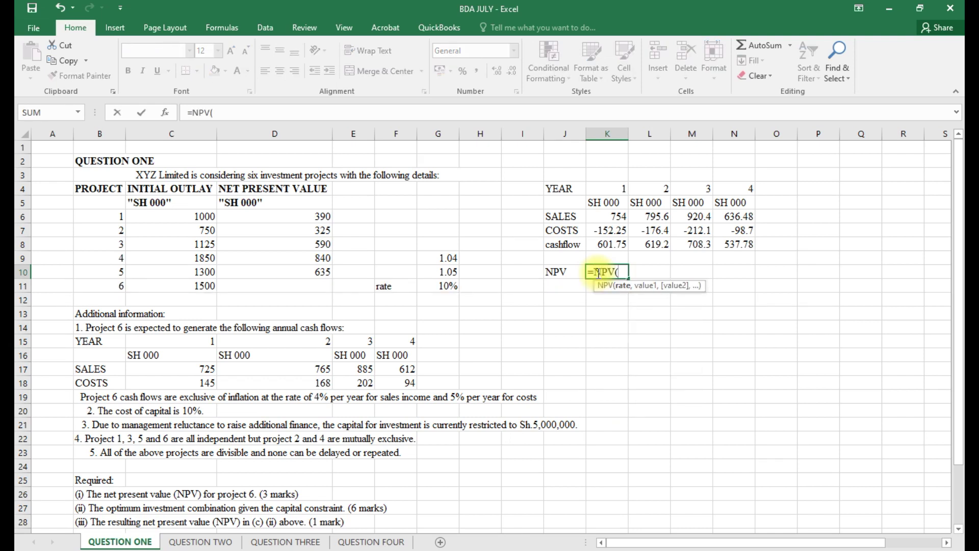
left_click(444, 287)
type(",")
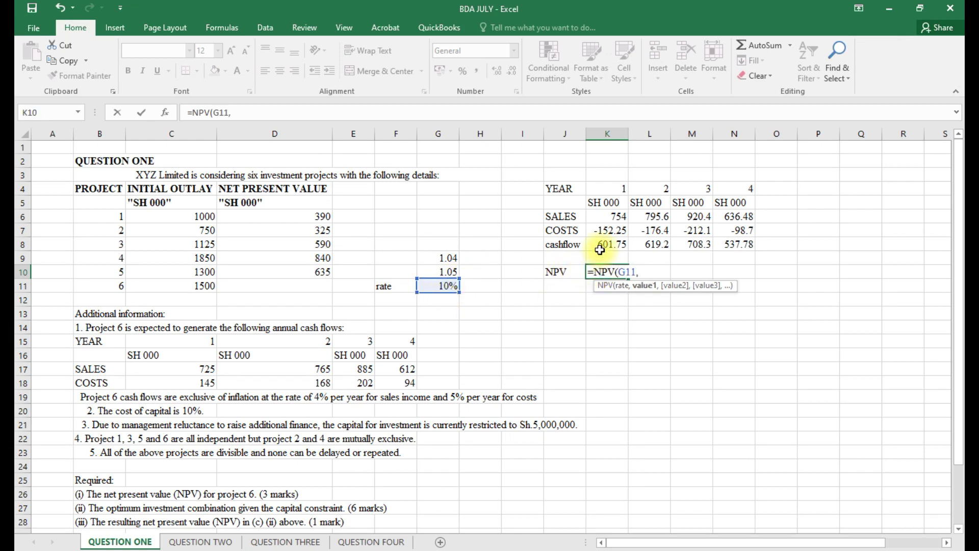
left_click_drag(599, 246, 726, 246)
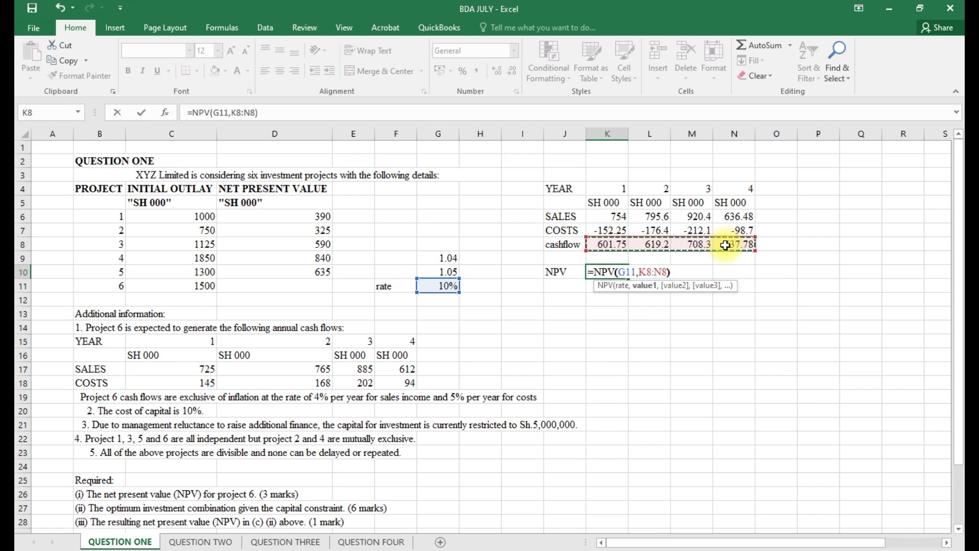
type(")")
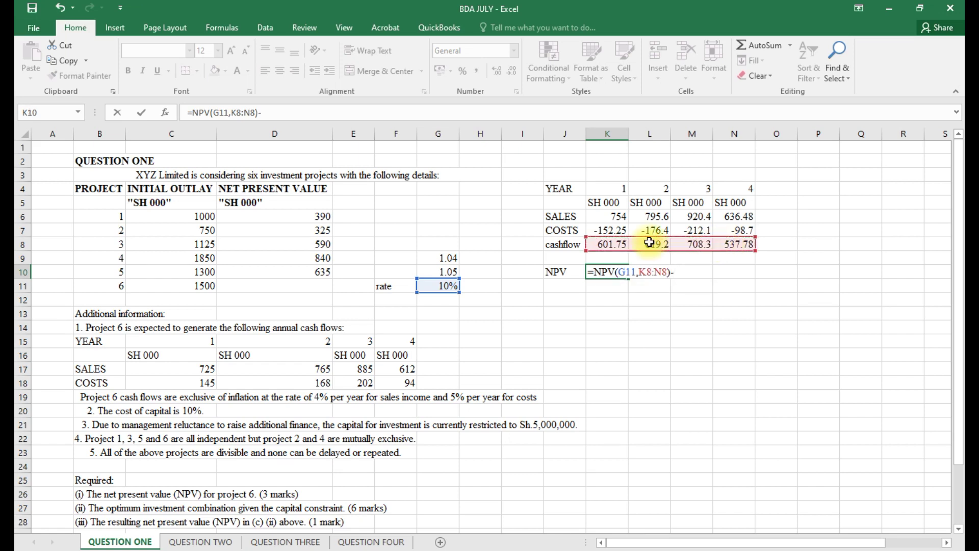
left_click(191, 287)
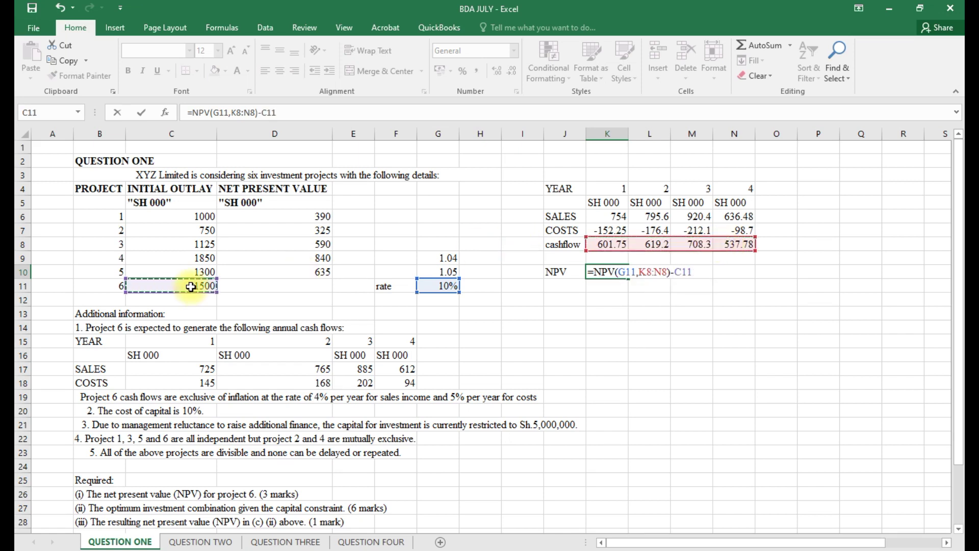
key("Return")
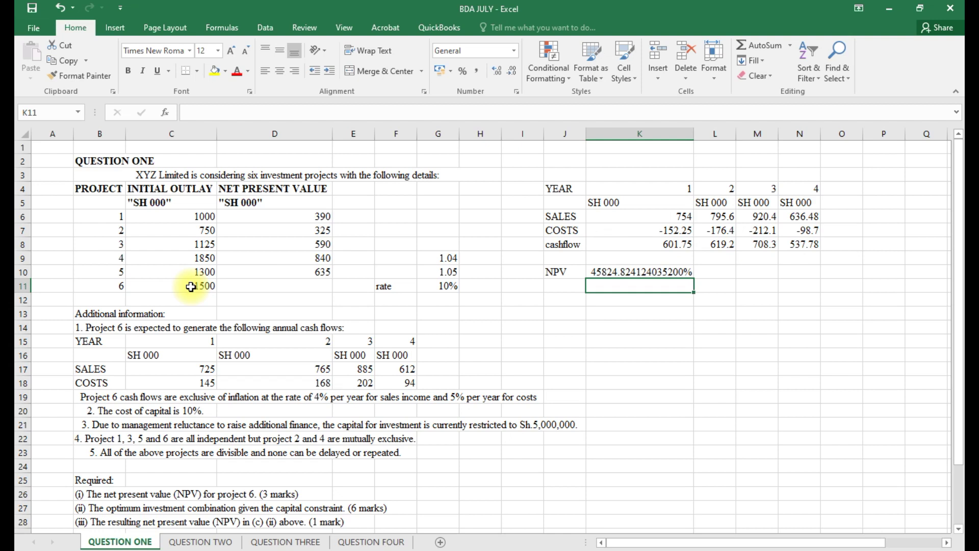
Change the NPV result in K10 from percentage format to a plain number with no decimal places.
left_click(629, 272)
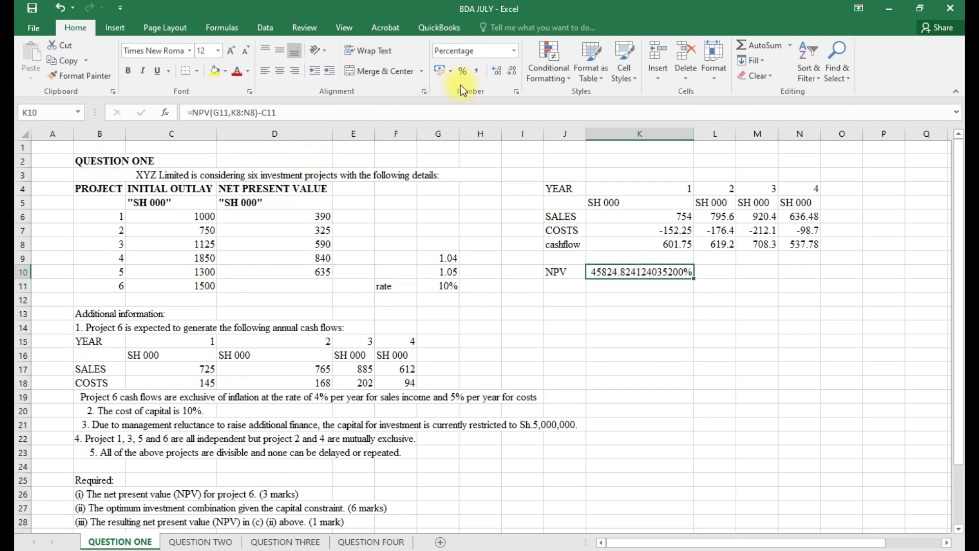
left_click(451, 70)
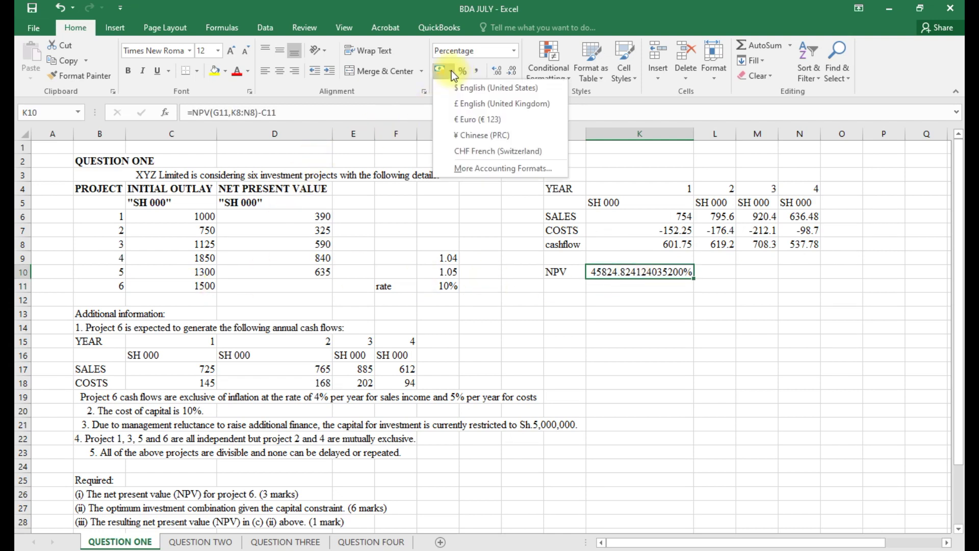
left_click(512, 50)
left_click(482, 67)
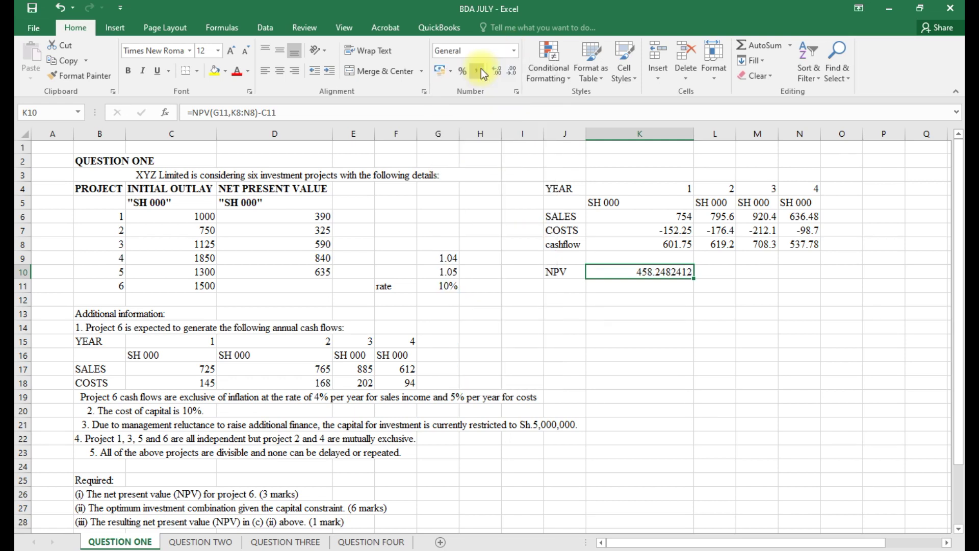
left_click(516, 72)
left_click(516, 71)
left_click(516, 71)
left_click(516, 71)
left_click(516, 71)
left_click(516, 71)
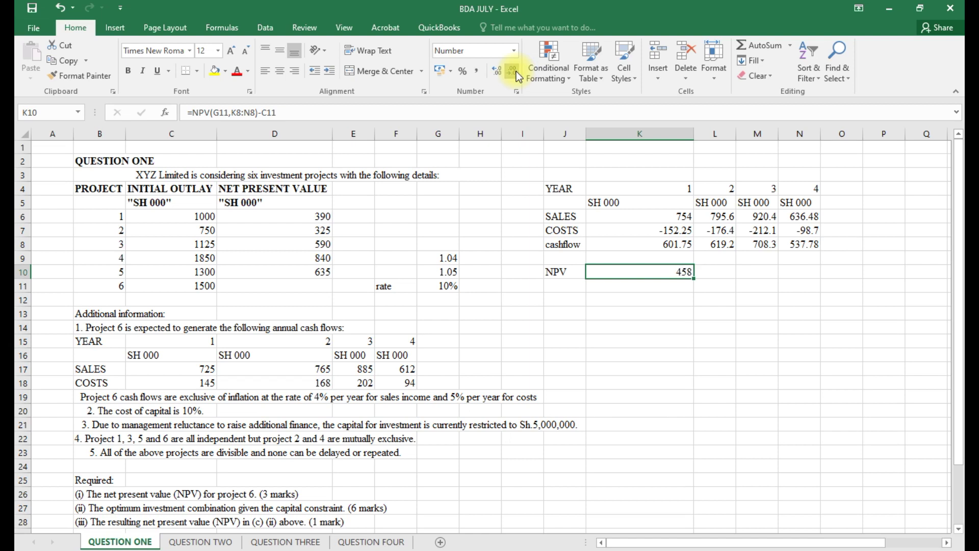
left_click(648, 286)
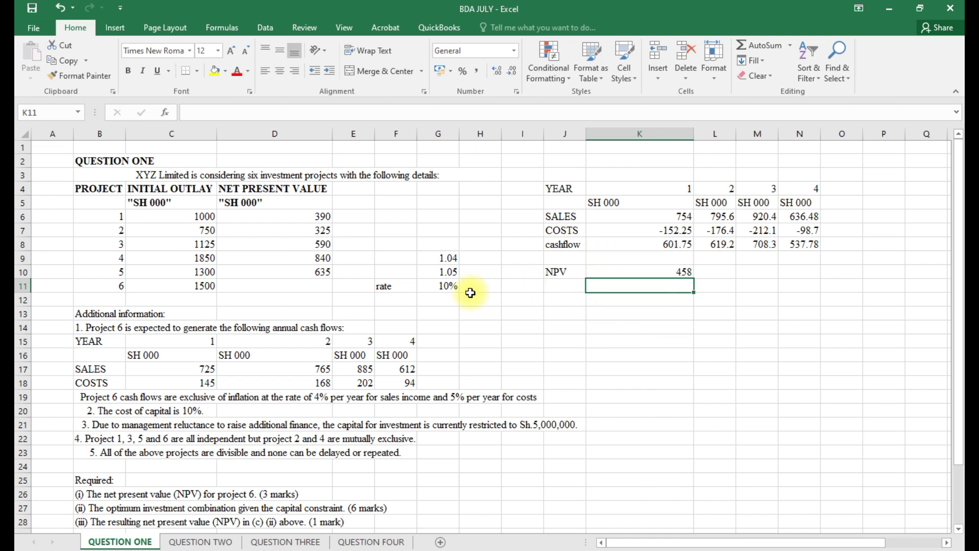
Link Project 6's net present value in D11 of the project table to the NPV result with =K10.
left_click(291, 287)
type("=")
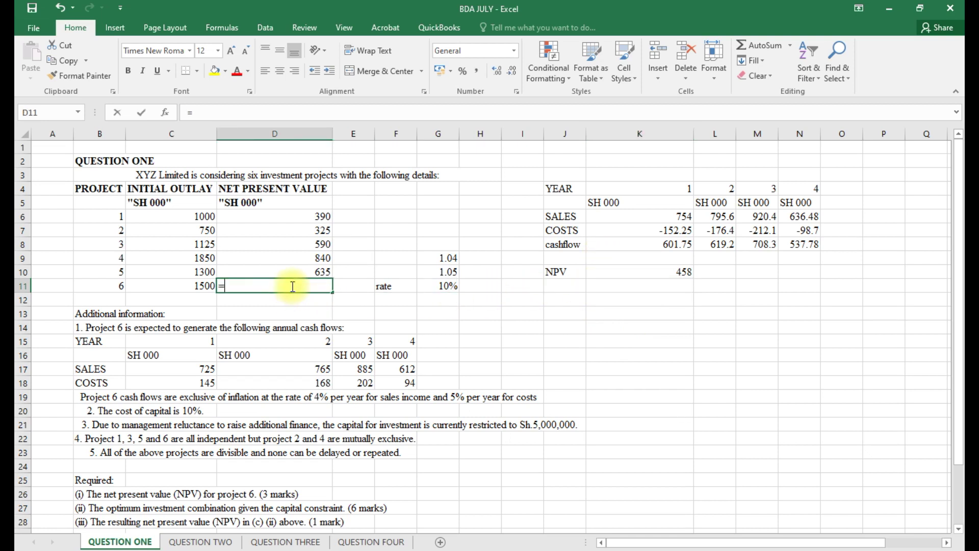
left_click(668, 273)
key("Return")
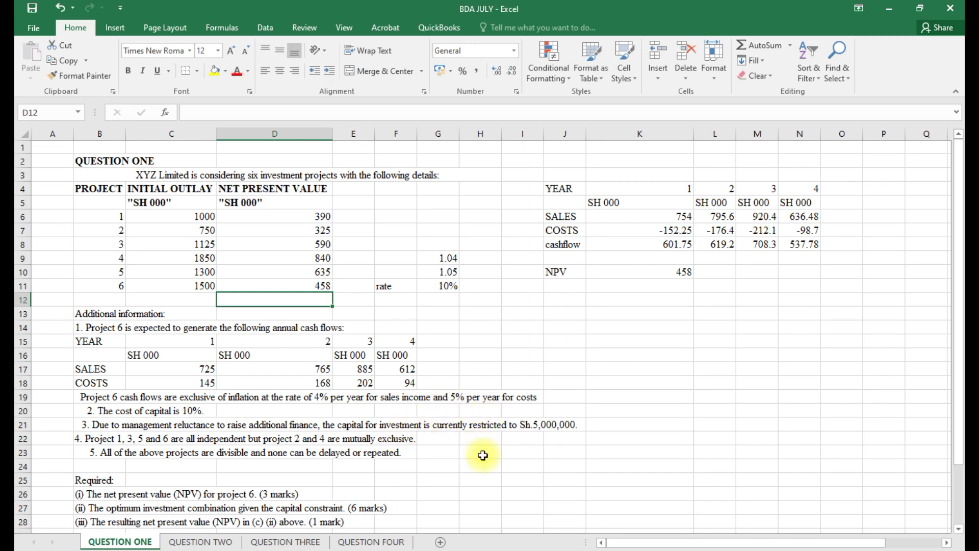
Enter the part label "II)" in J13 and the heading "OPTIMAL INVESTMENT COMBINATIONS" in K13.
scroll(483, 455, "down", 1)
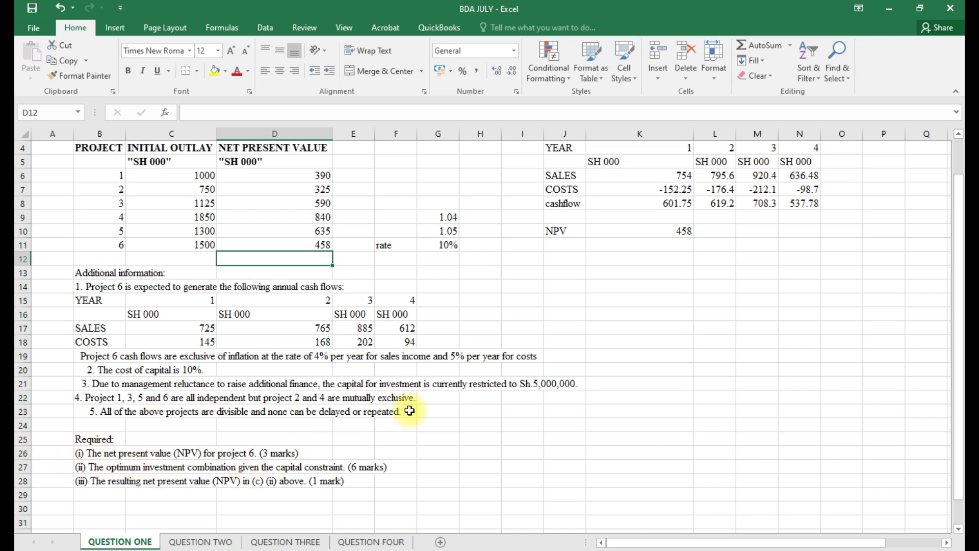
left_click(567, 273)
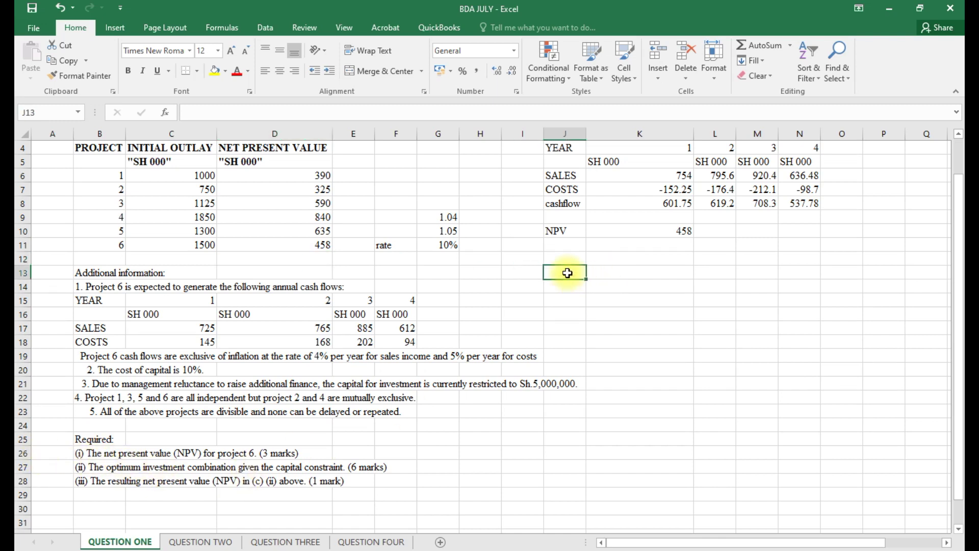
type("II")
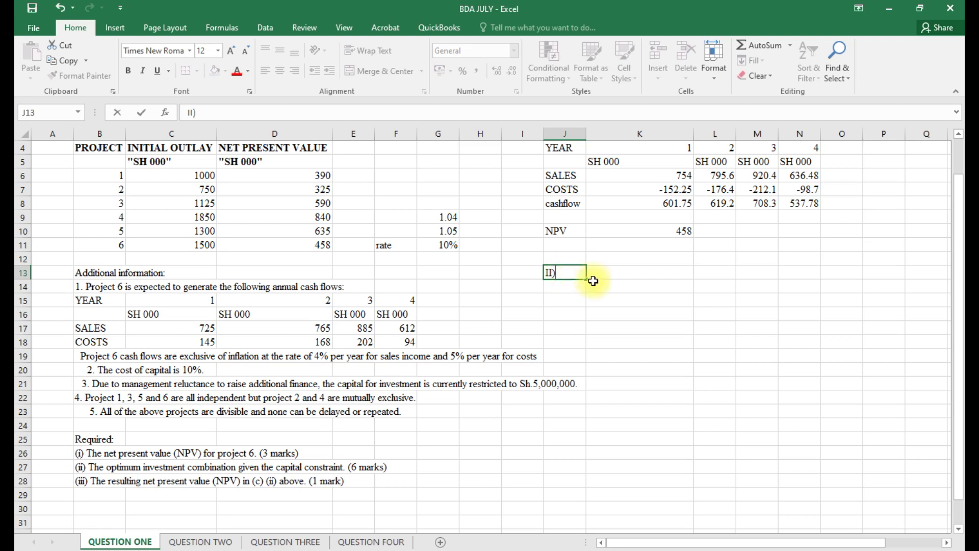
left_click(613, 274)
type("OPTIMAL INVE")
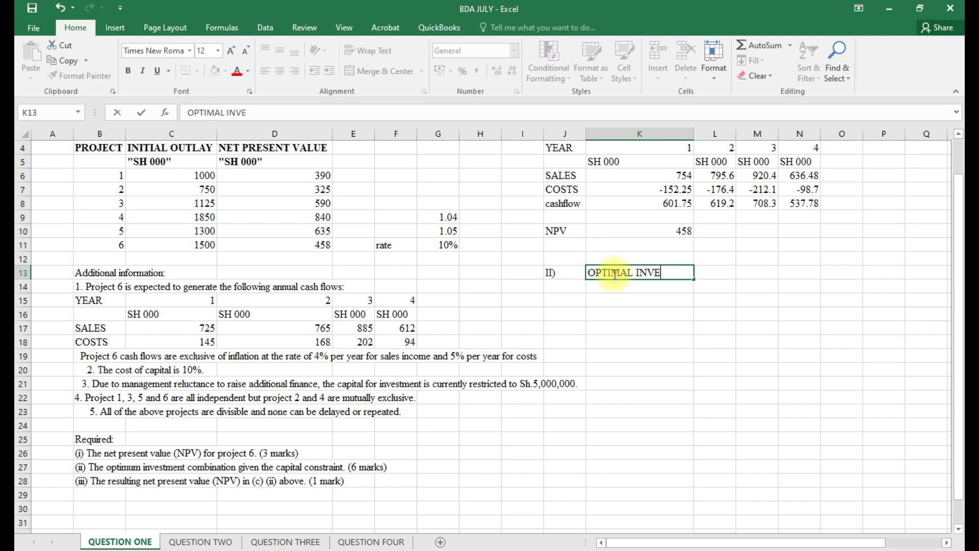
type("STMENT")
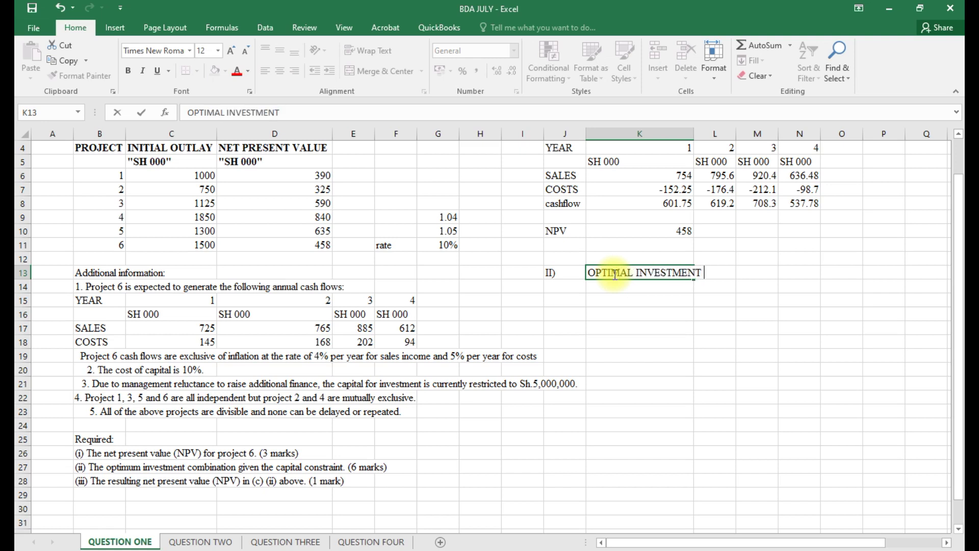
type(" COMBINATIONS")
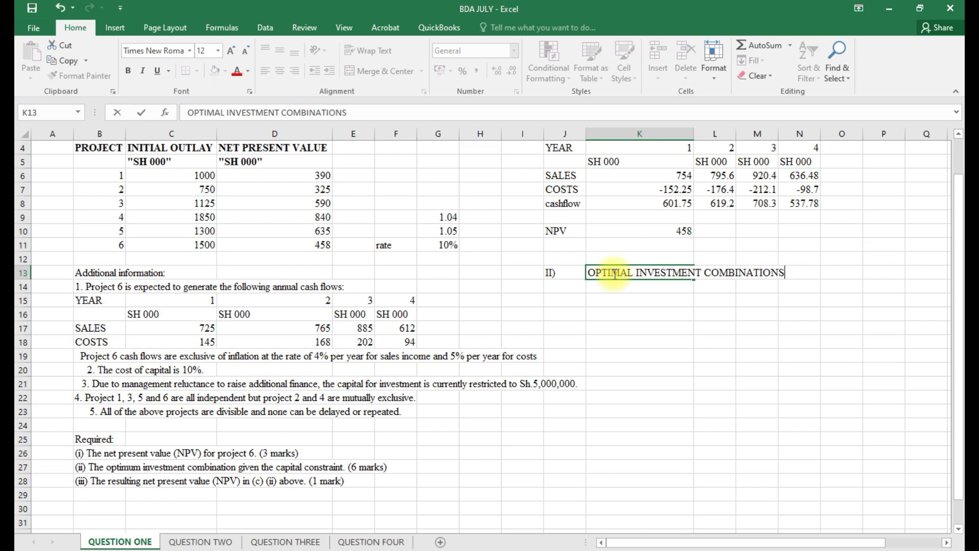
left_click(673, 315)
Merge and center the "OPTIMAL INVESTMENT COMBINATIONS" heading across K13:N13.
left_click_drag(591, 272, 762, 271)
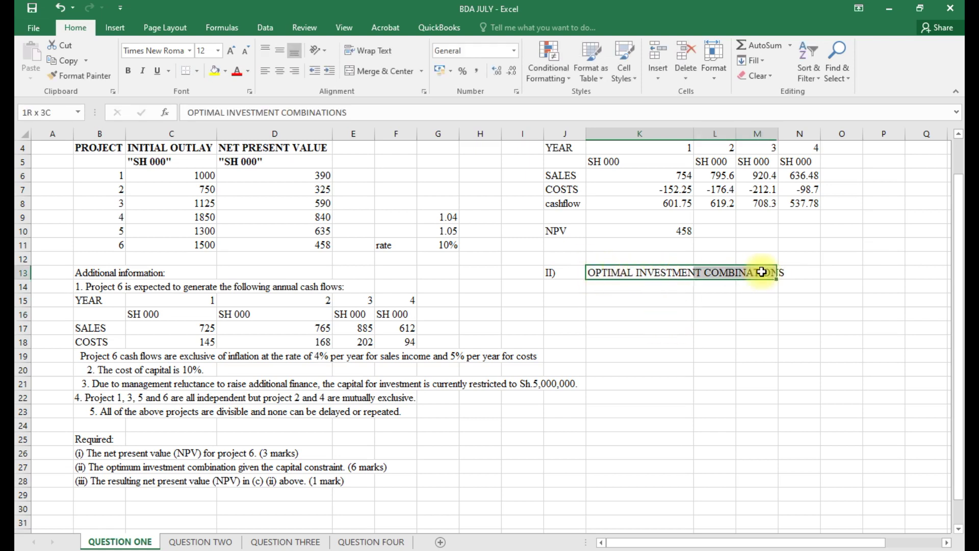
left_click(757, 302)
left_click_drag(592, 272, 788, 273)
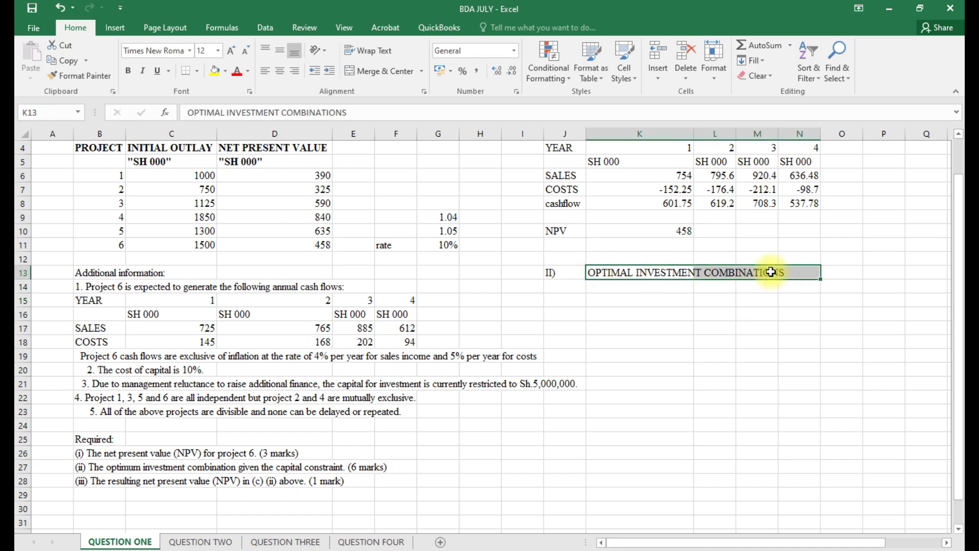
left_click(396, 76)
left_click(605, 287)
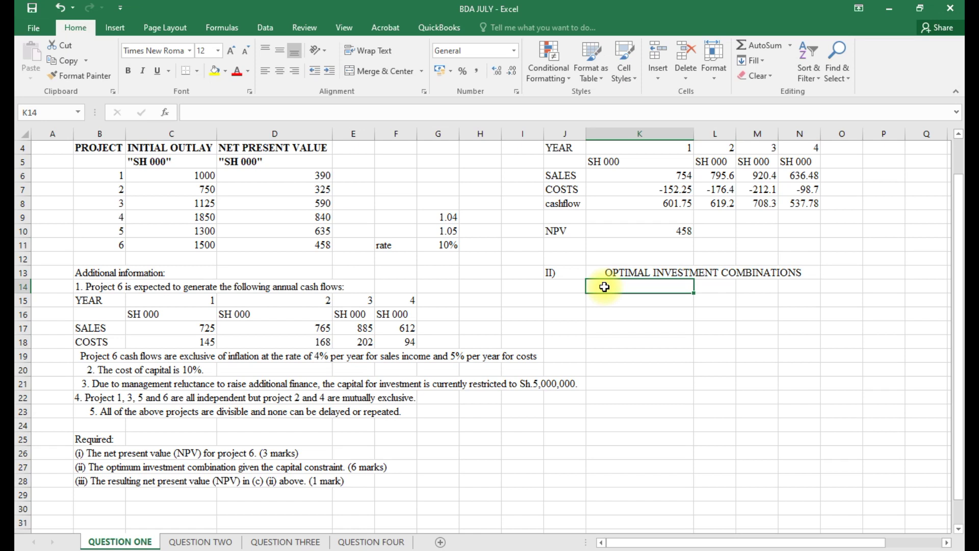
Enter the label "AMOUNT AVAILABLE" in K15 and select cell M15 in the same row.
left_click(604, 299)
type("AMOUNT AVAILAB")
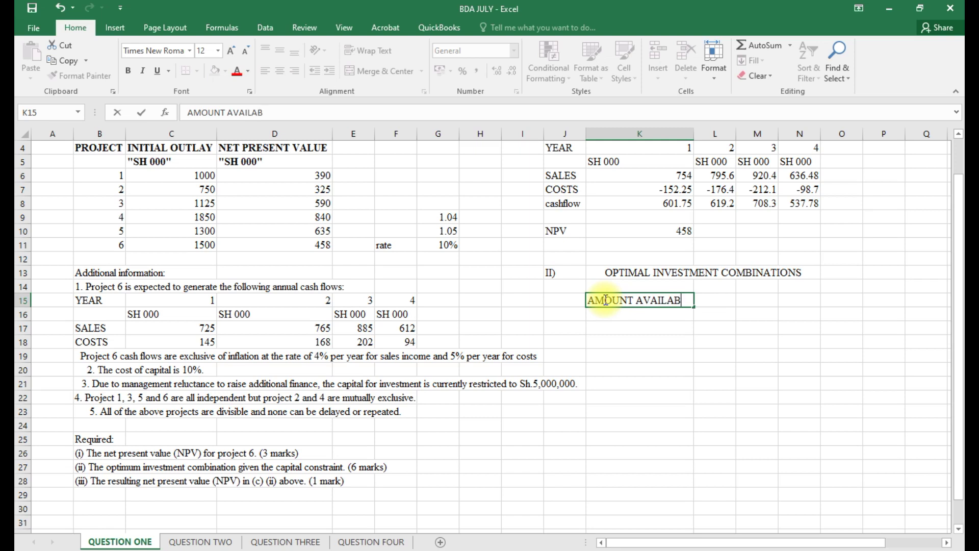
type("LE")
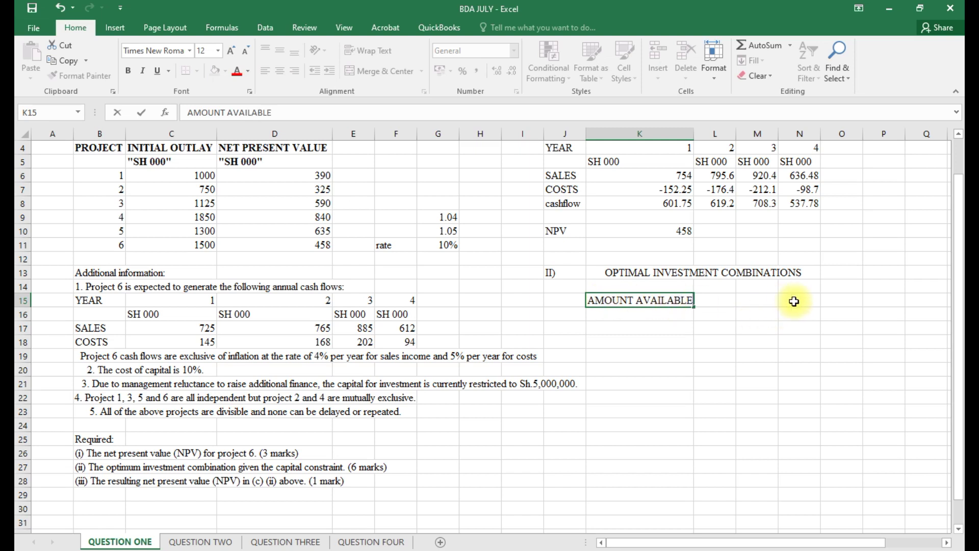
left_click(795, 301)
left_click(758, 302)
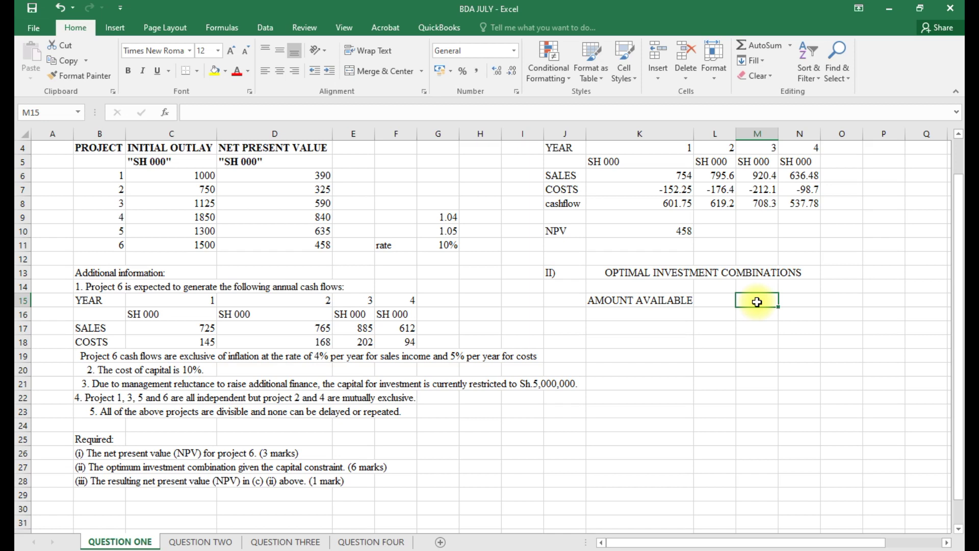
Enter 5000 as the available amount in M15 and the unit heading "SH 000", including quotation marks, above it in M14.
type("5000")
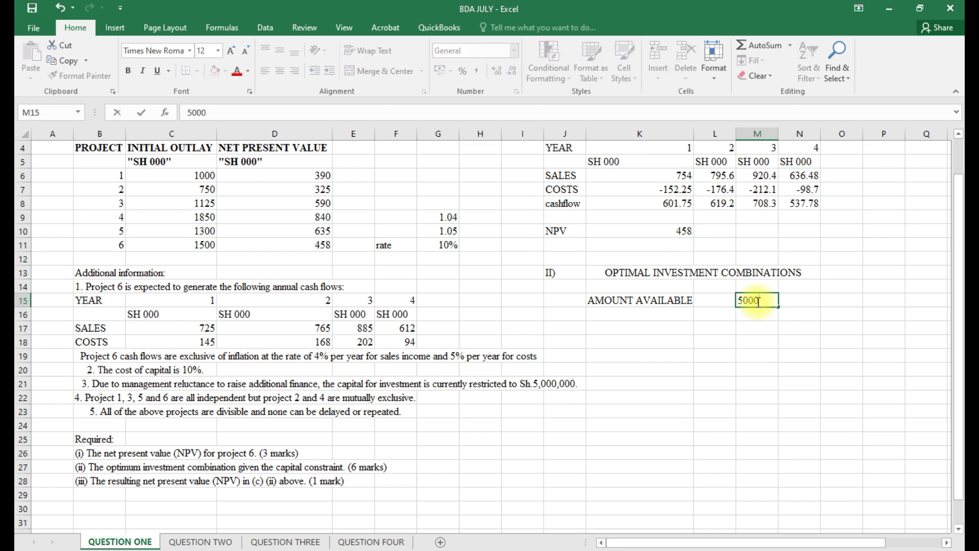
left_click(748, 285)
type("SH000")
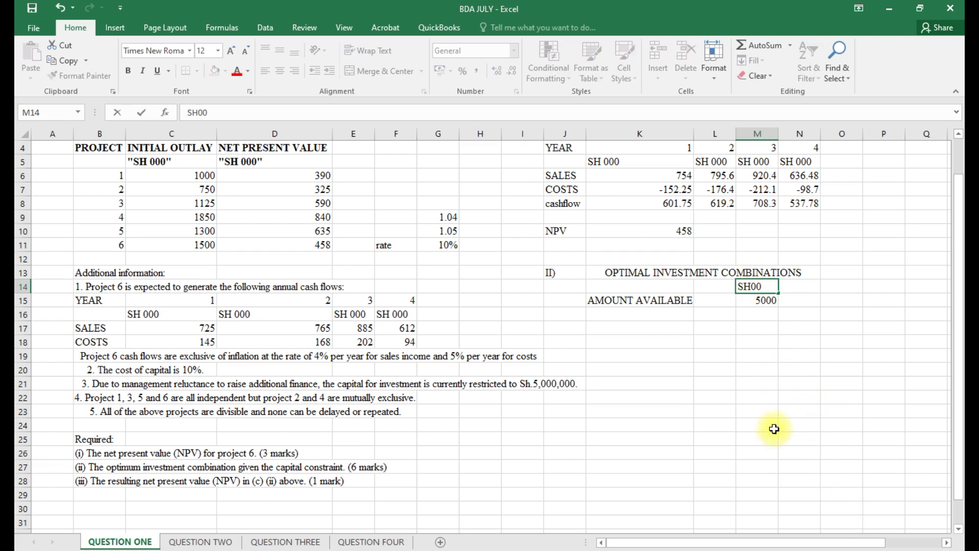
left_click(755, 287)
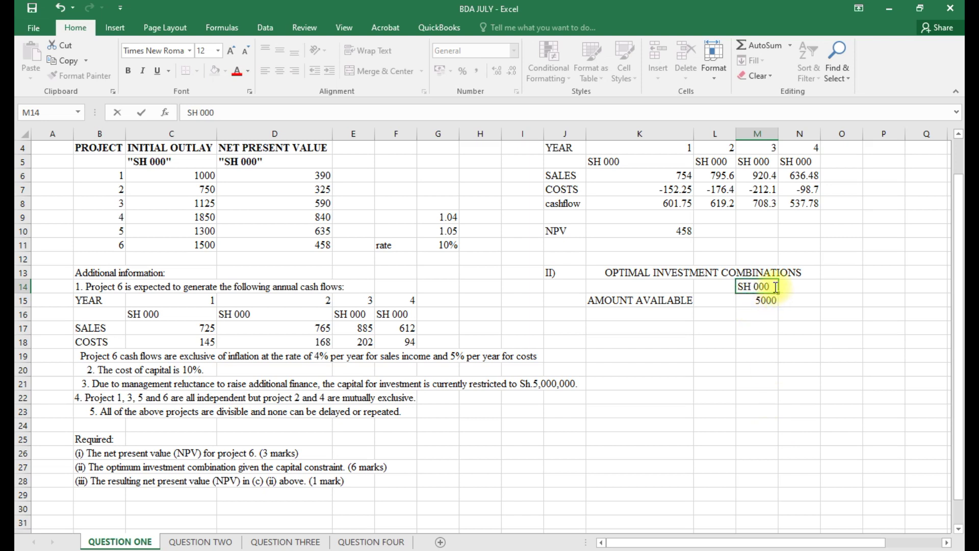
type("\"")
Enter the heading NPV in O14, on the same row as the "SH 000" heading.
left_click(838, 286)
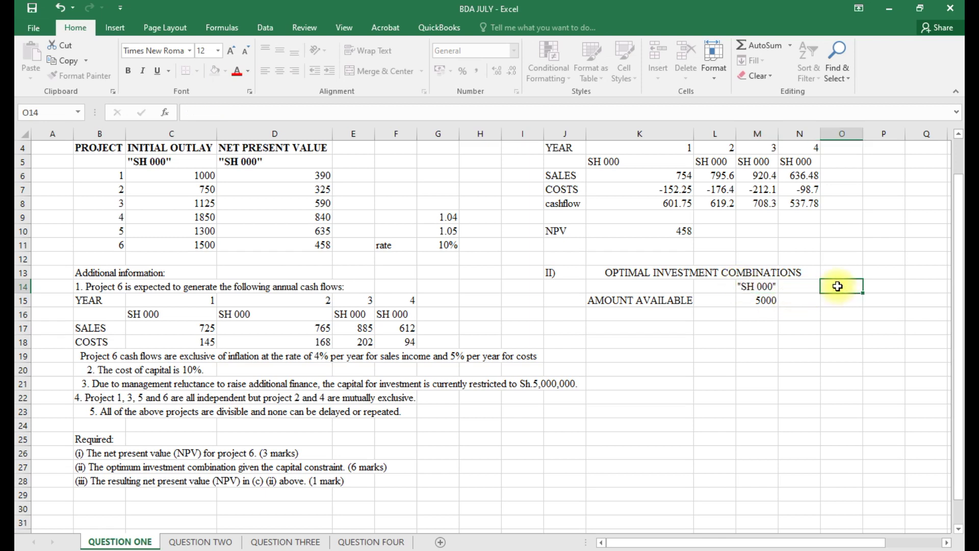
type("NPV")
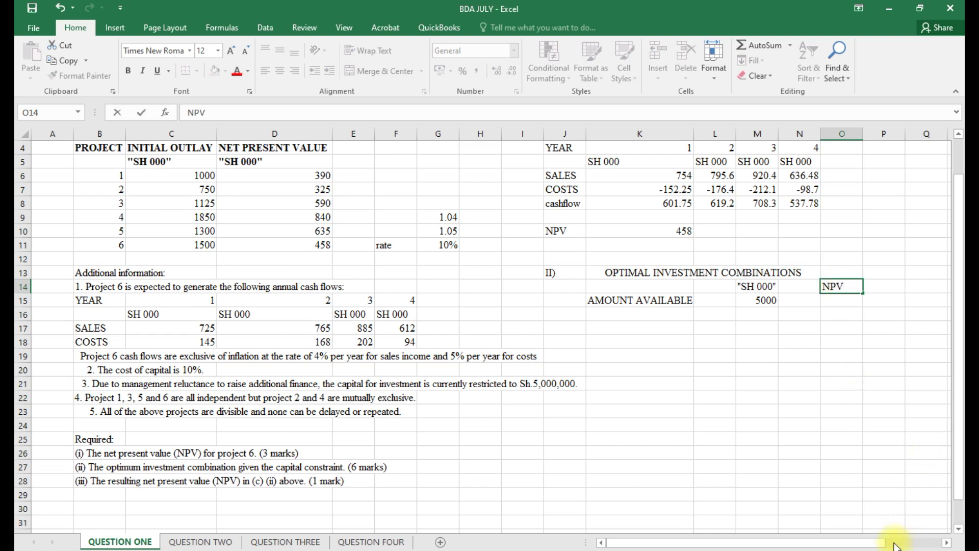
left_click(896, 520)
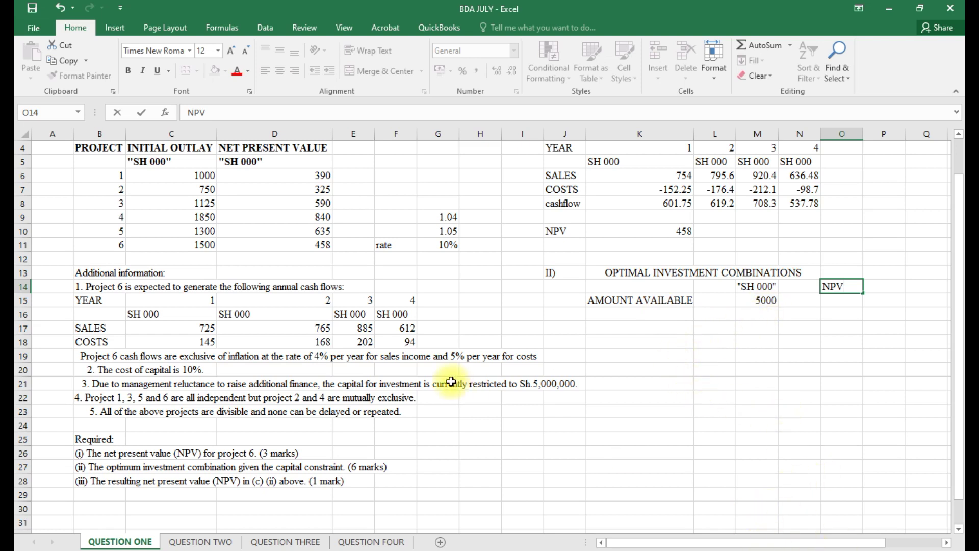
Add the column heading CASHFLOWS in E4 of the project table, beside NET PRESENT VALUE.
scroll(449, 380, "up", 1)
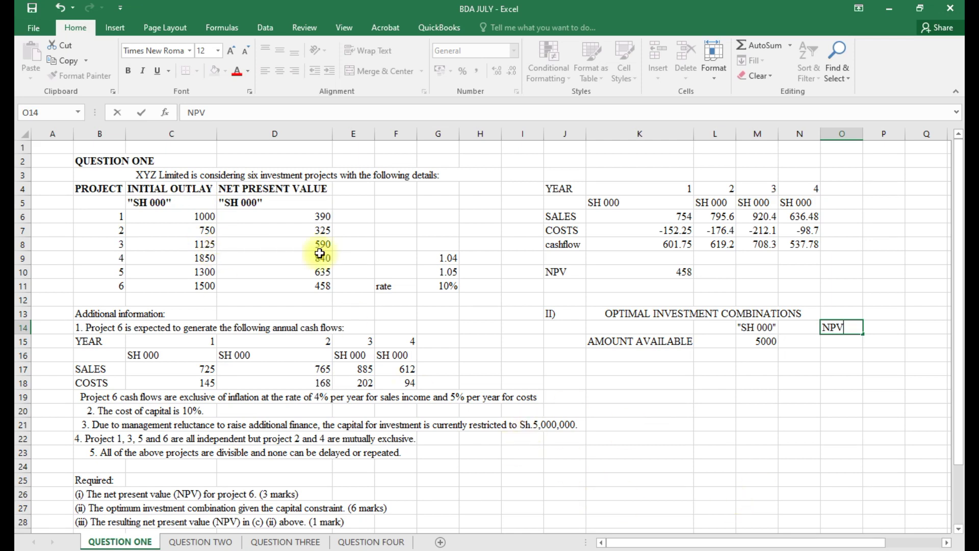
left_click(366, 189)
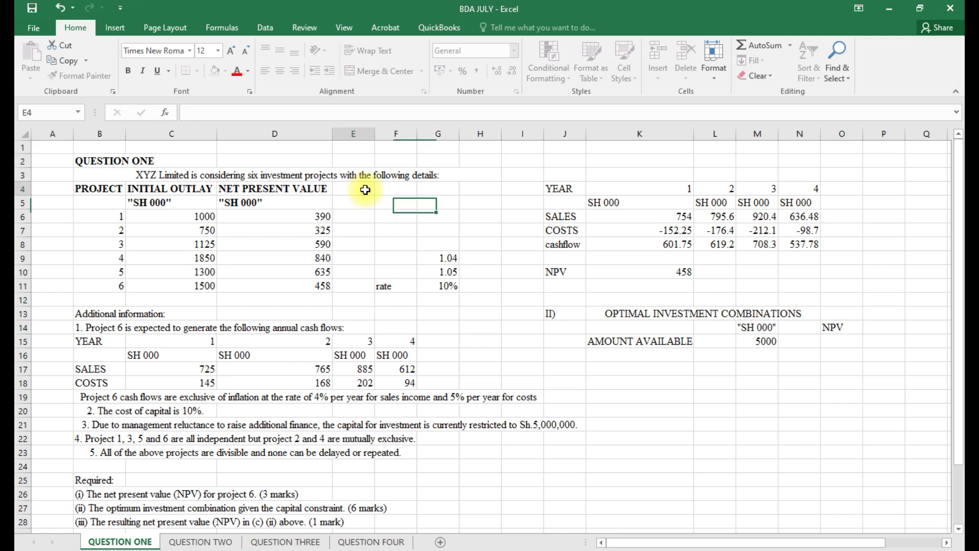
type("CASHFLOWS")
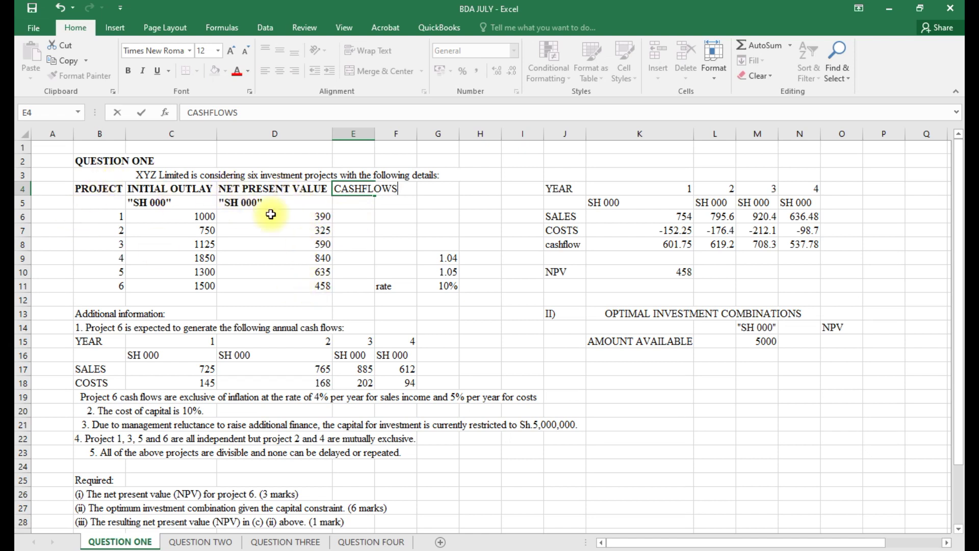
Calculate project 1's cash flow in E6 with =C6+D6 and fill the formula down to E11 for all six projects.
left_click(354, 219)
type("=")
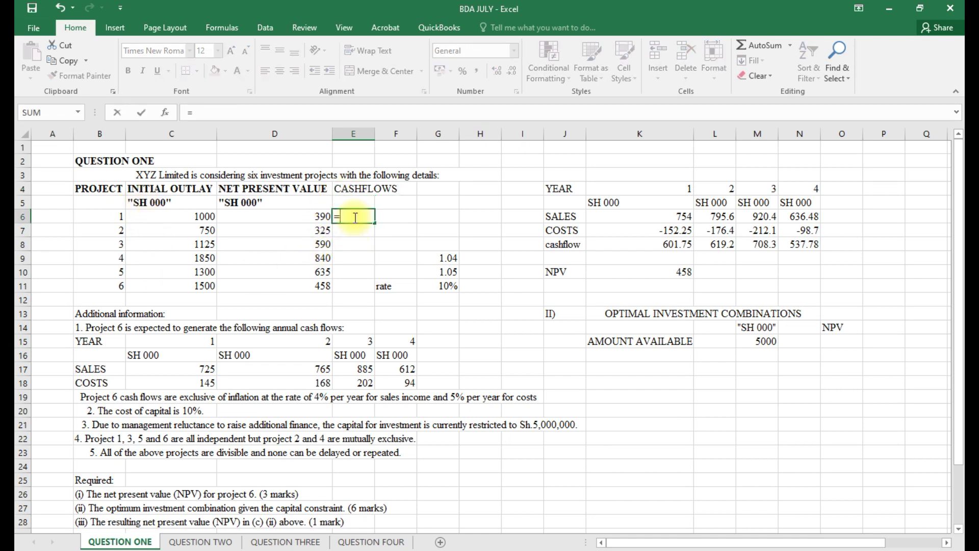
left_click(209, 218)
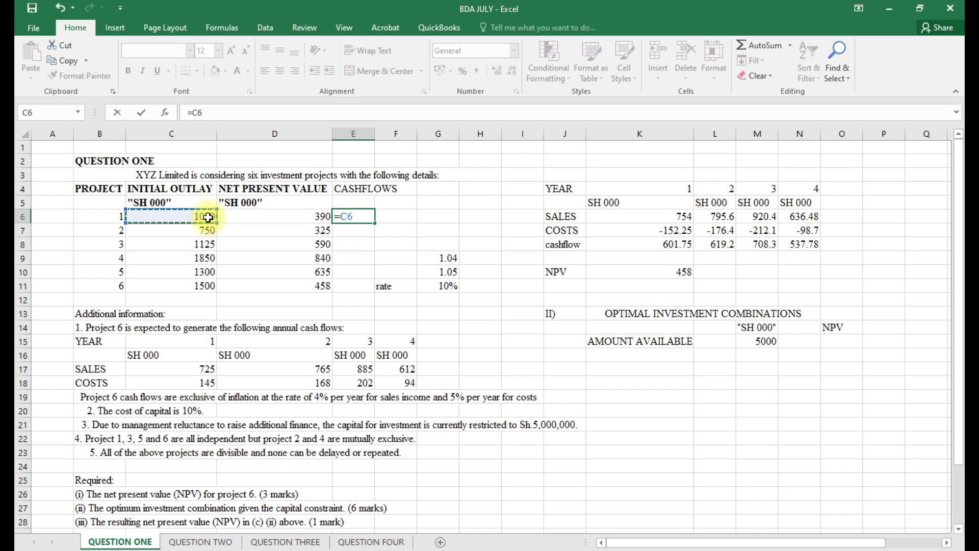
type("+")
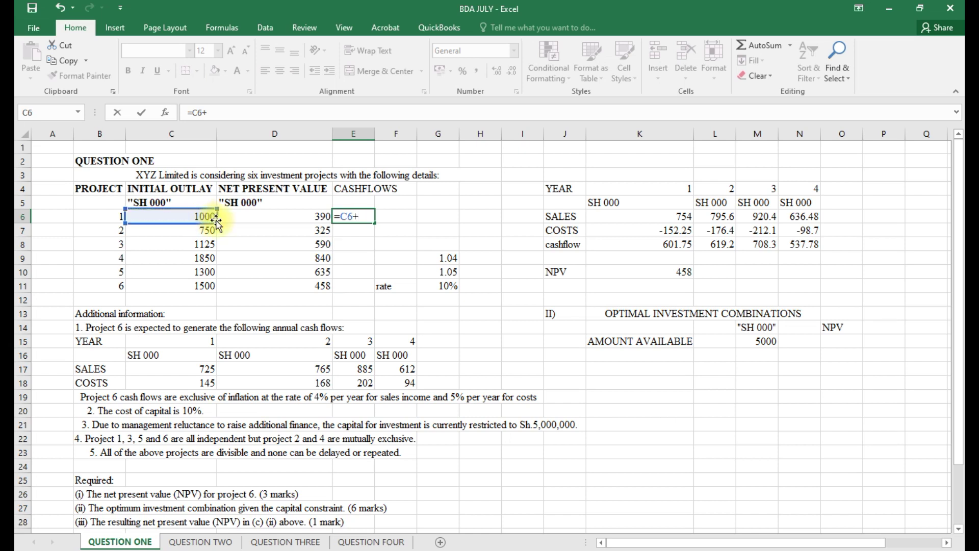
left_click(304, 219)
key("Return")
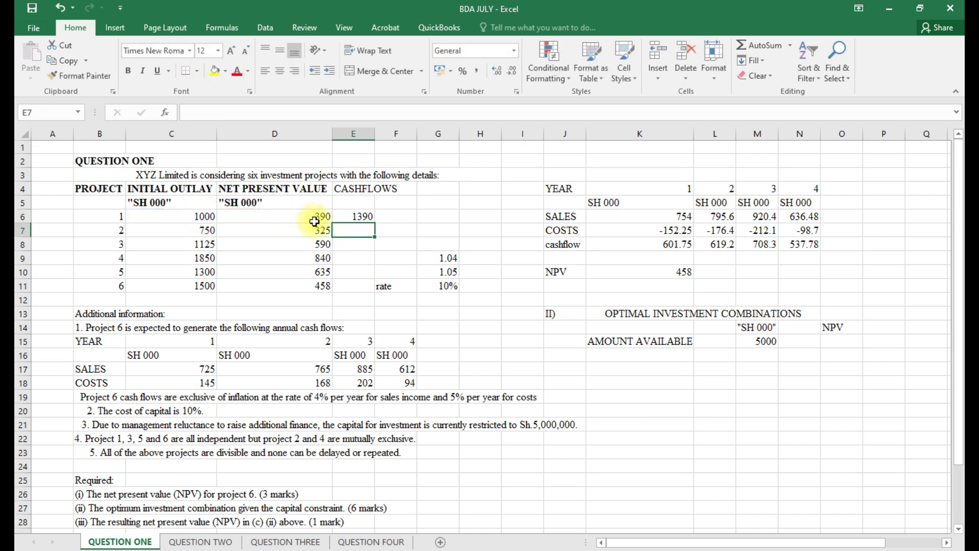
left_click(357, 218)
left_click_drag(374, 224, 366, 297)
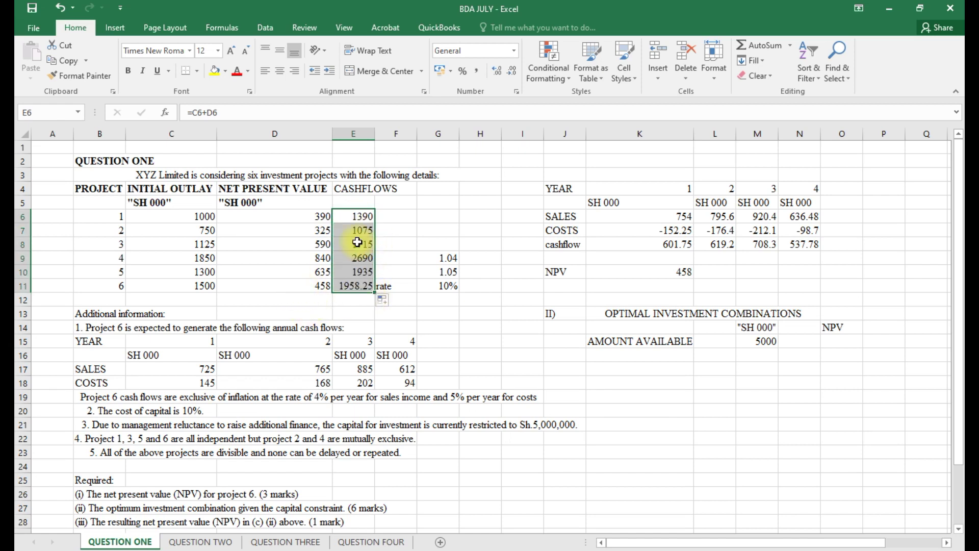
Insert a new column at F beside the cash flows and enter the heading PI in F5.
left_click(388, 132)
right_click(389, 134)
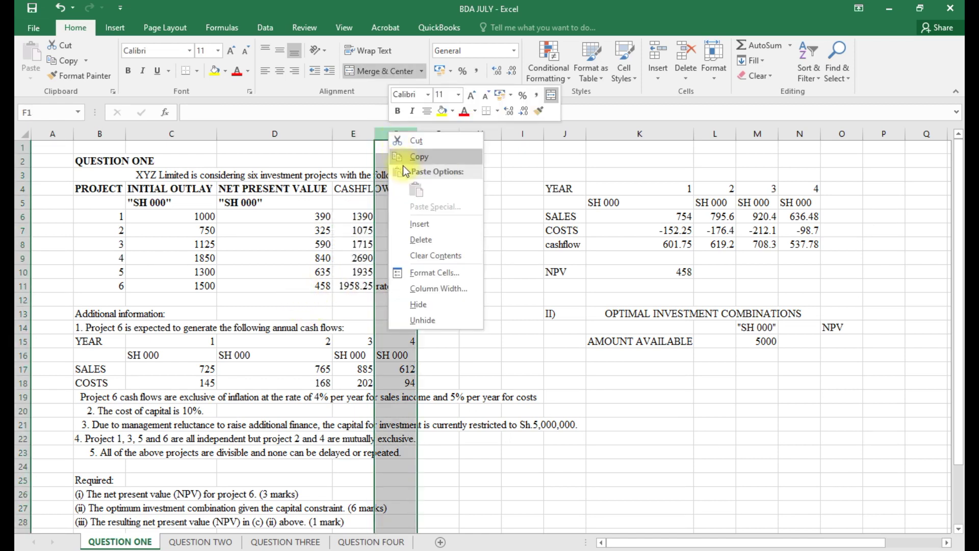
left_click(418, 229)
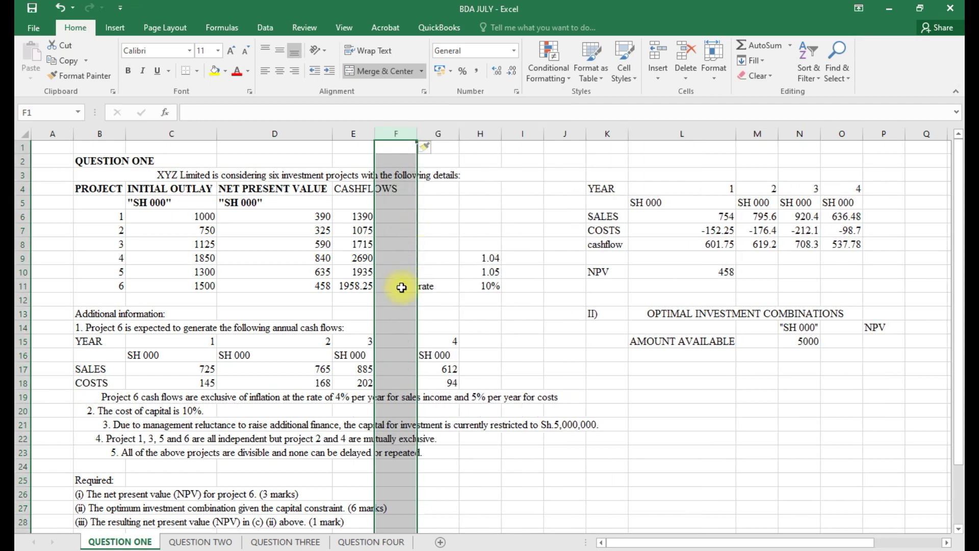
left_click(393, 206)
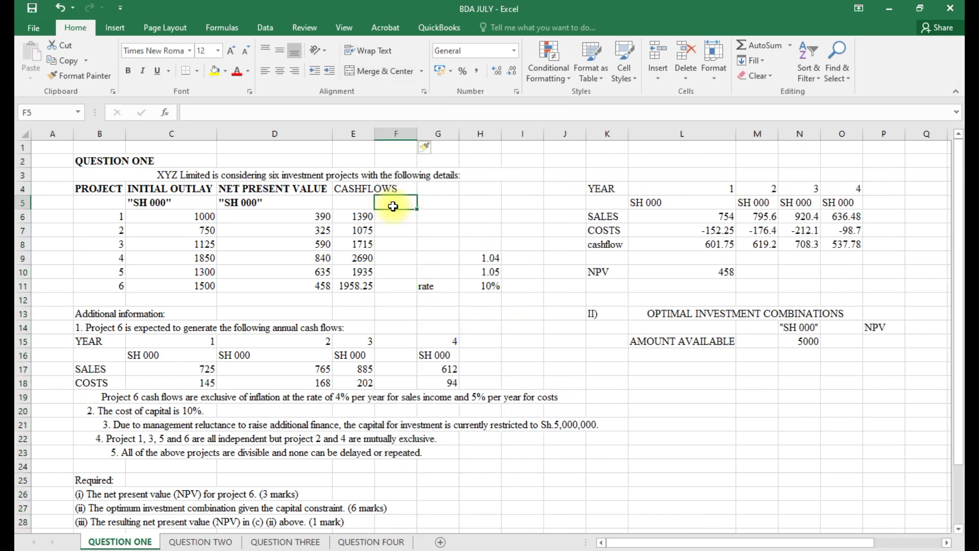
type("PI")
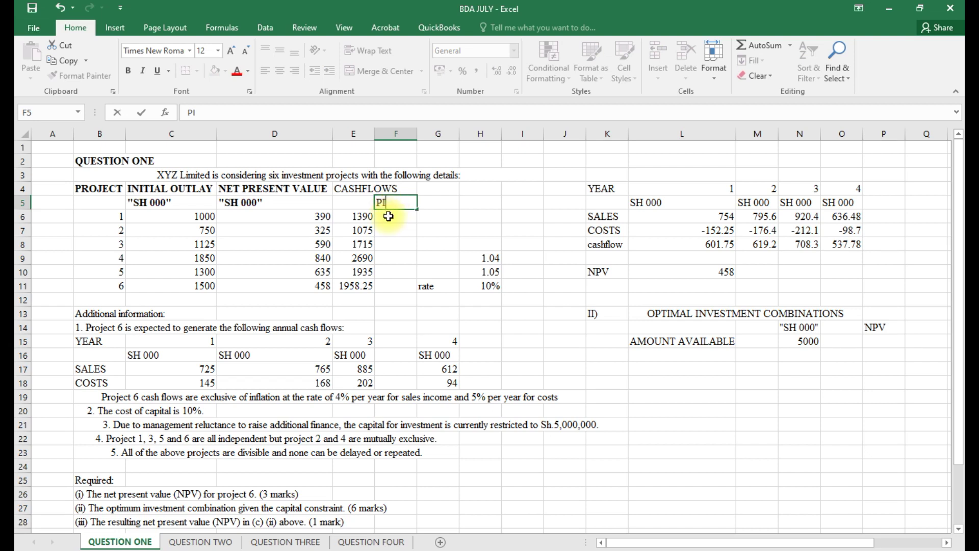
key("Return")
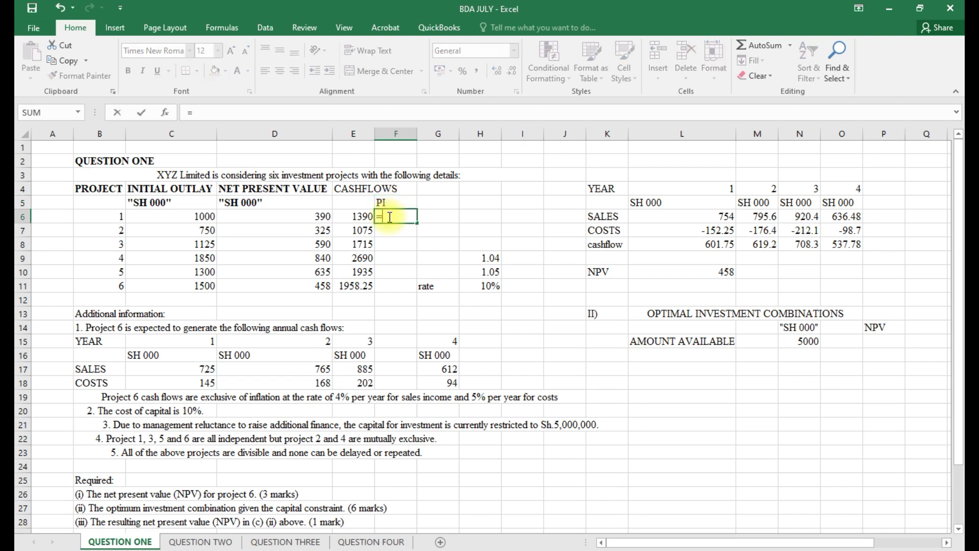
Calculate project 1's profitability index in F6 with =E6/C6 and fill the formula down to F11.
left_click(362, 217)
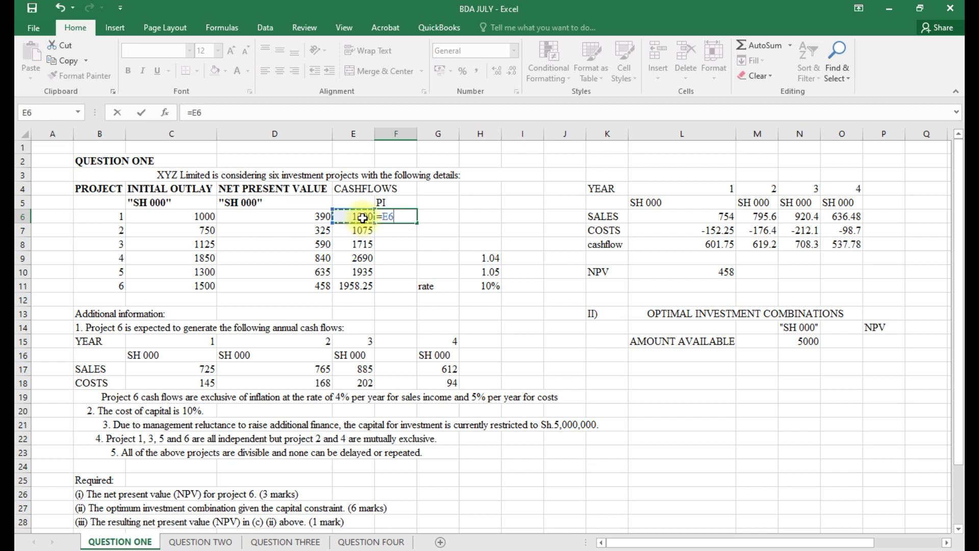
left_click(204, 219)
key("Return")
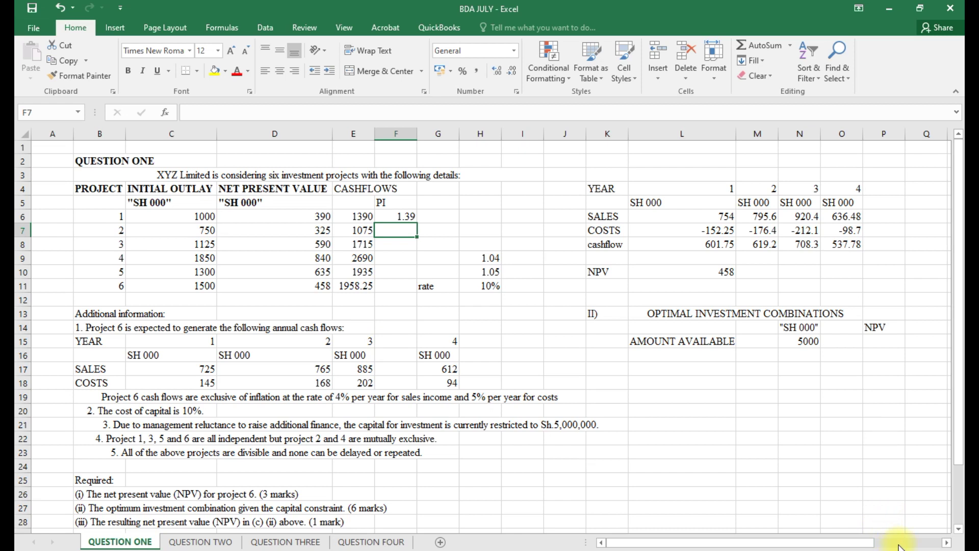
left_click(407, 218)
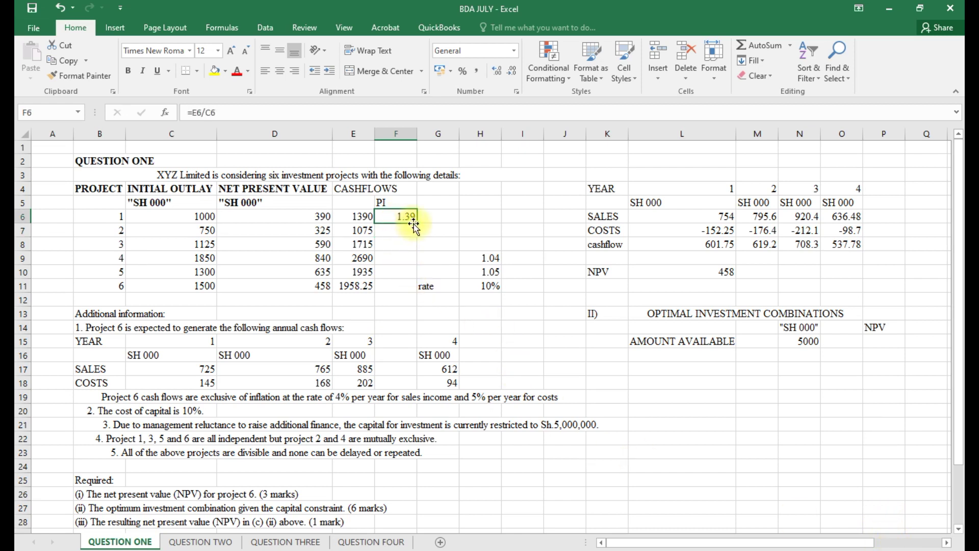
left_click_drag(417, 224, 411, 291)
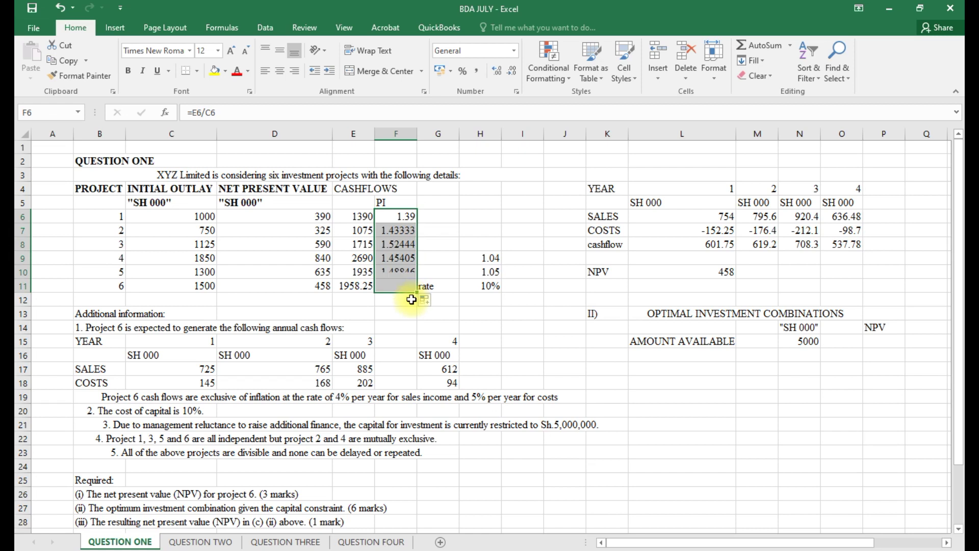
Insert a new column at G beside the profitability indexes and enter the heading RANK in G5.
left_click(429, 135)
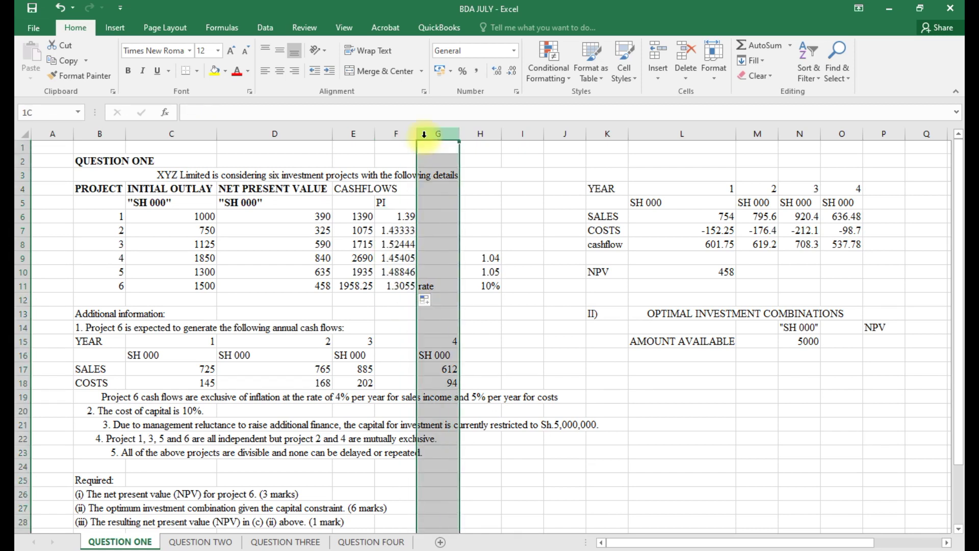
right_click(425, 139)
left_click(453, 229)
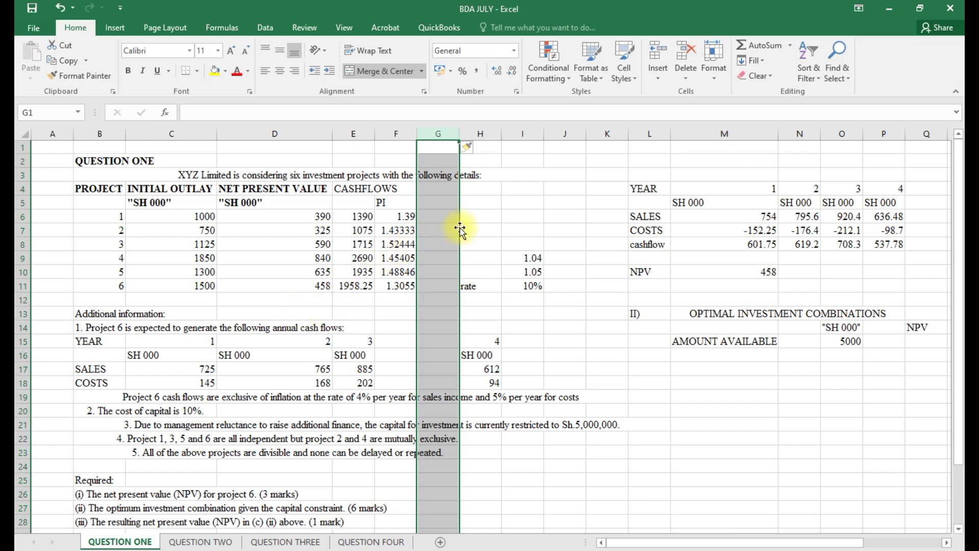
left_click(443, 211)
left_click(443, 201)
type("R")
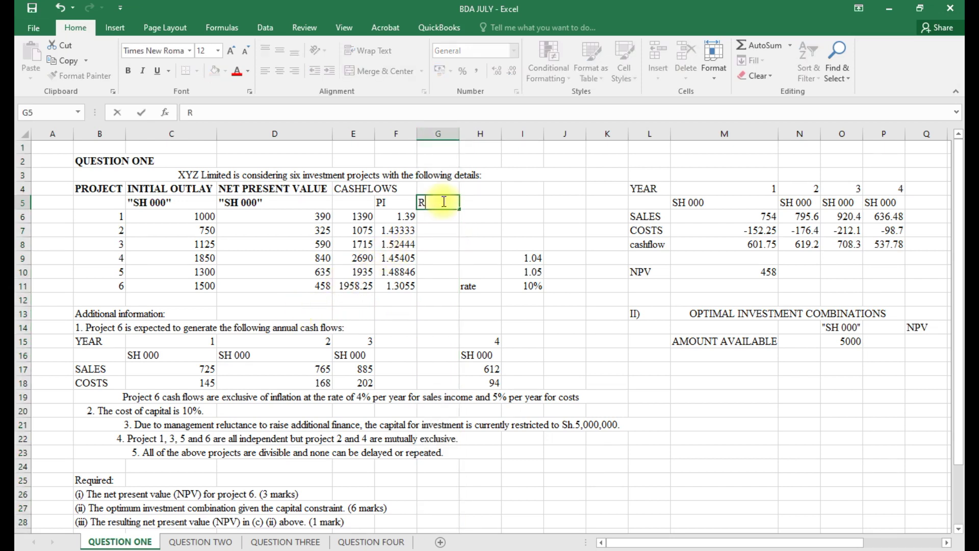
type("ANK")
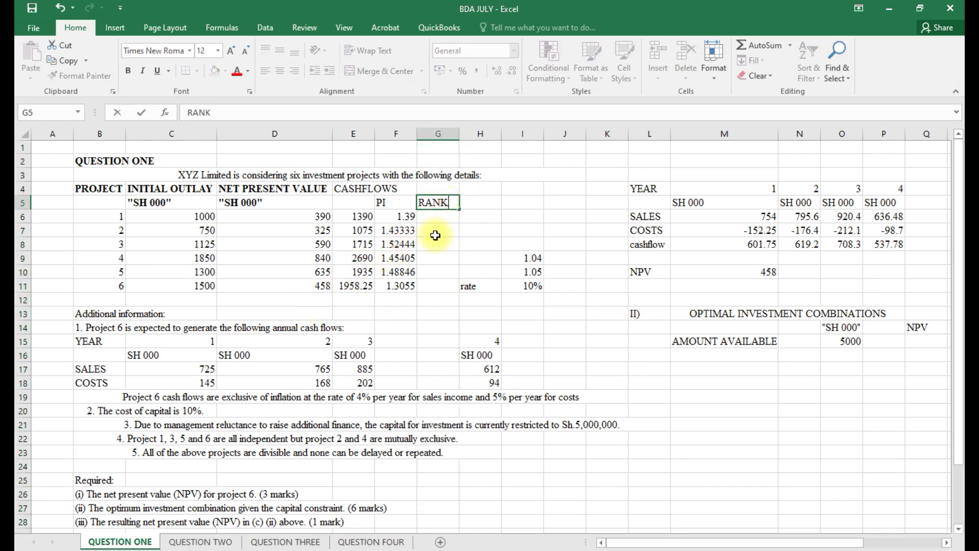
Rank the projects by profitability index in G6:G11, entering 5, 4, 1, 3, 2 and 6 for projects 1 to 6.
left_click(438, 243)
type("1")
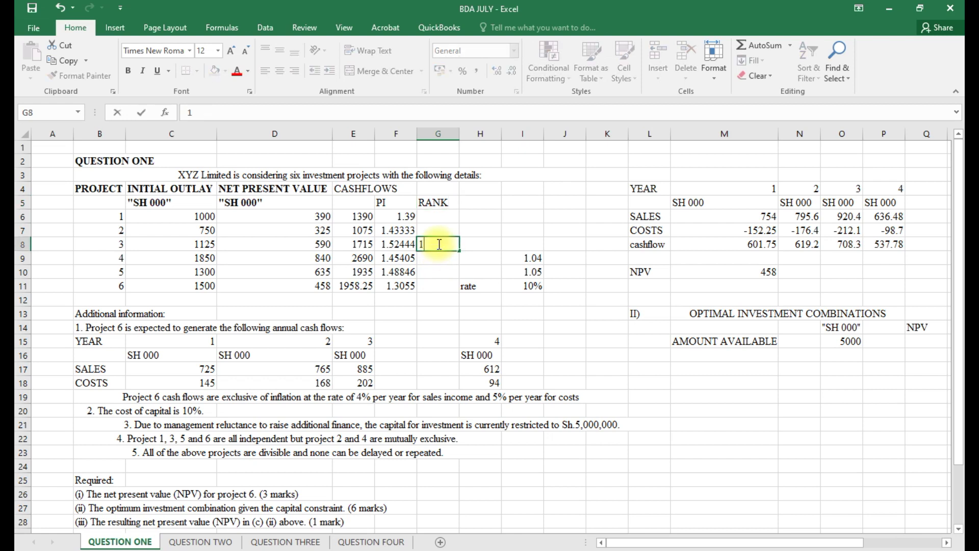
left_click(448, 273)
type("2")
left_click(438, 256)
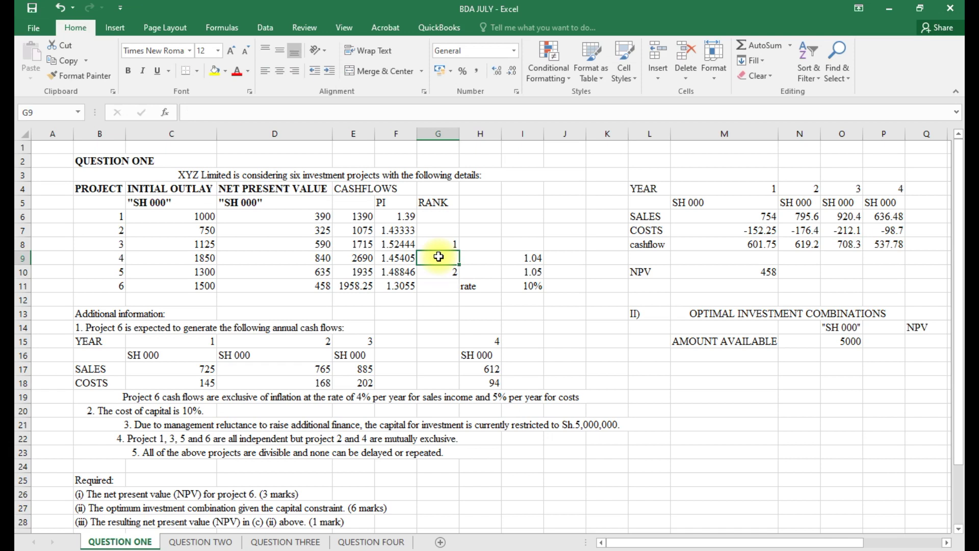
type("3")
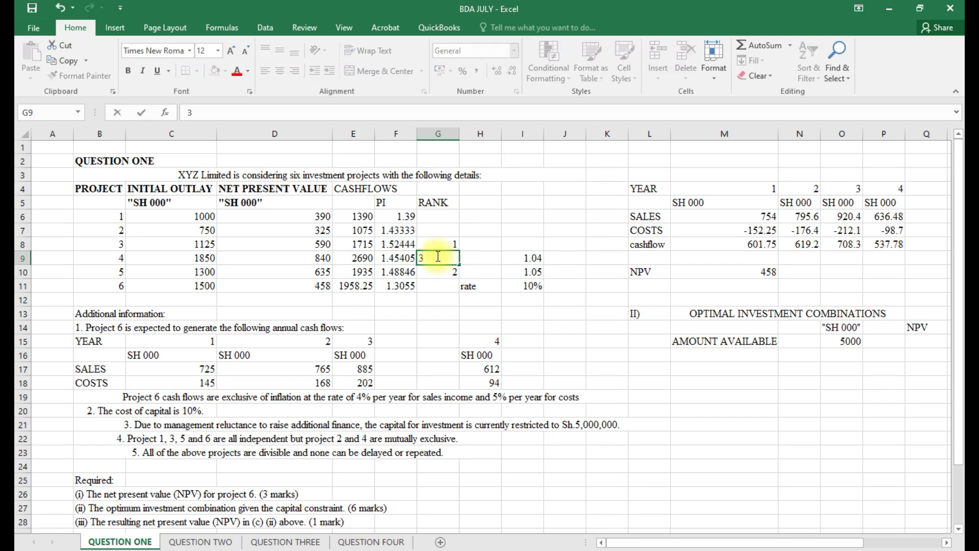
left_click(445, 230)
left_click(450, 216)
type("5")
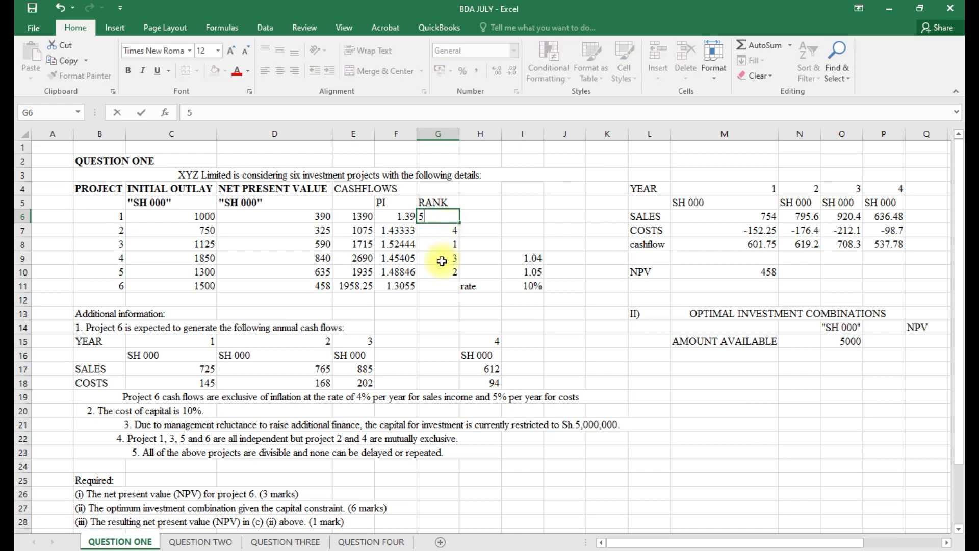
left_click(440, 286)
type("6")
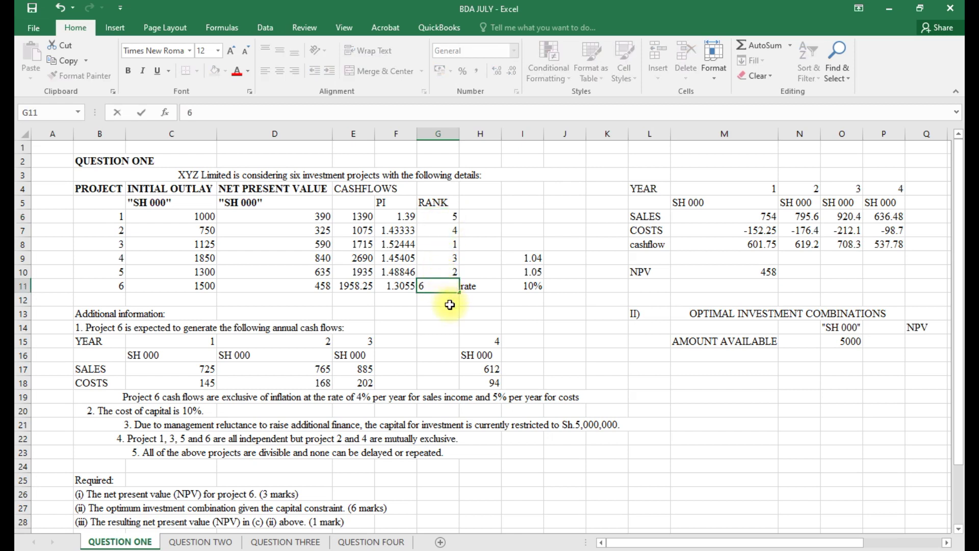
left_click(443, 307)
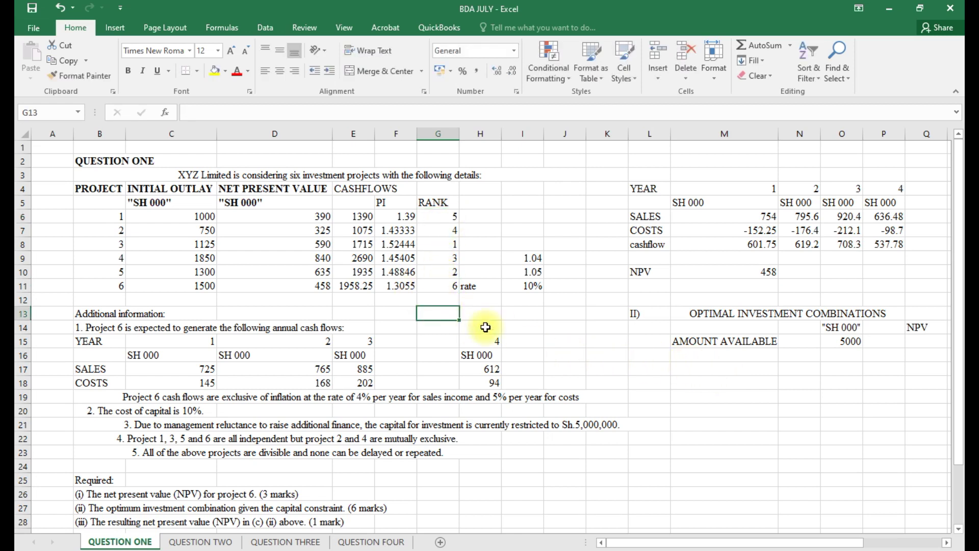
Select cell M16 below AMOUNT AVAILABLE and narrow column M.
left_click(711, 354)
left_click_drag(633, 544, 658, 545)
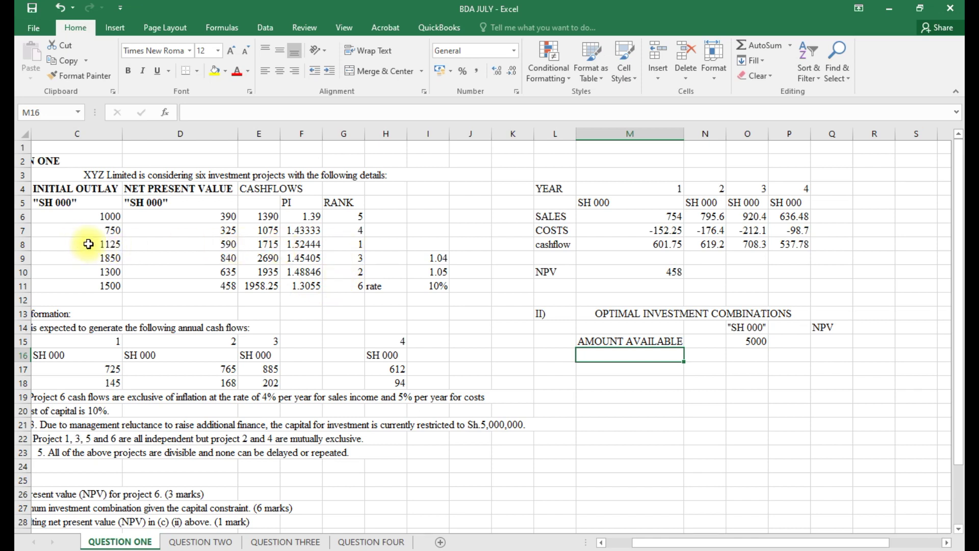
left_click_drag(642, 544, 631, 546)
left_click_drag(736, 129, 702, 129)
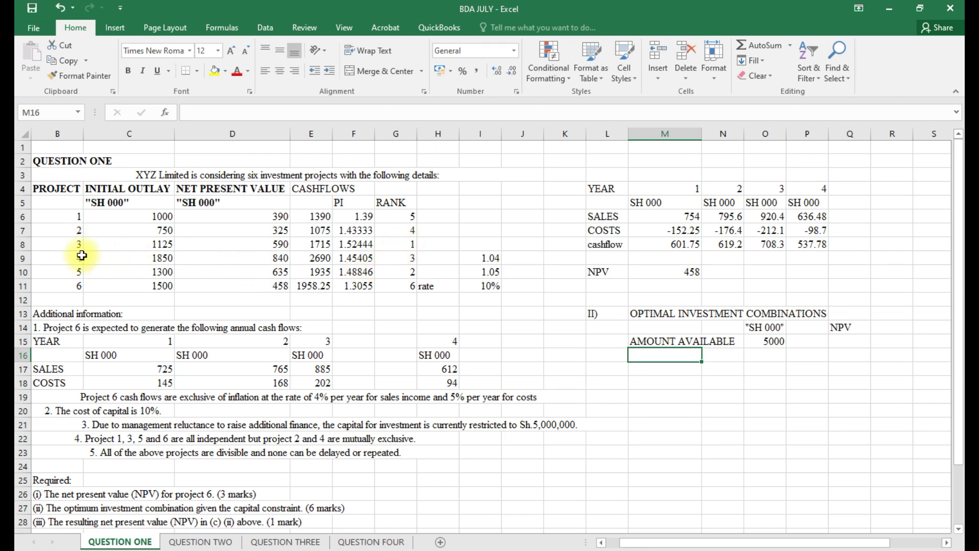
List project 3 in M16 and bring in its initial outlay as a deduction in O16 with =-C8.
type("3")
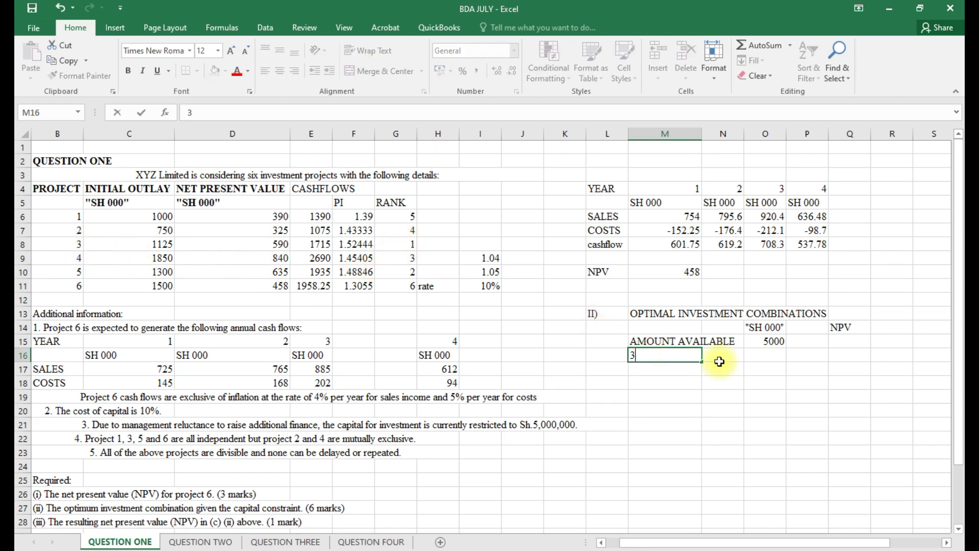
left_click(769, 355)
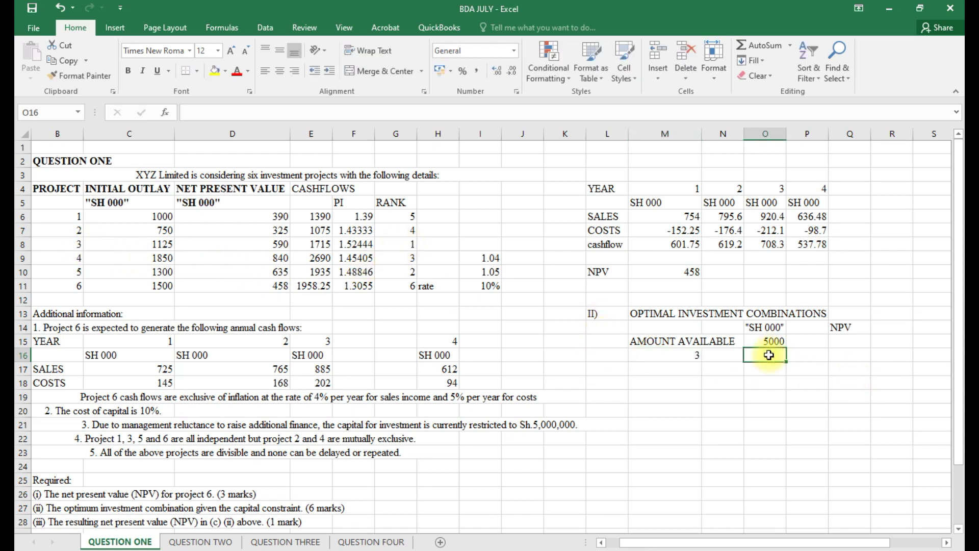
key("Escape")
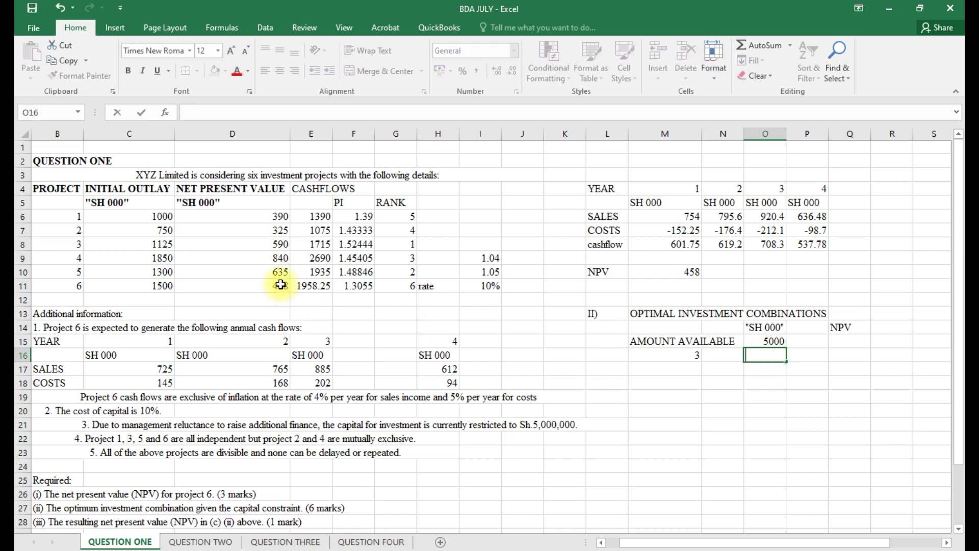
type("=-")
left_click(153, 245)
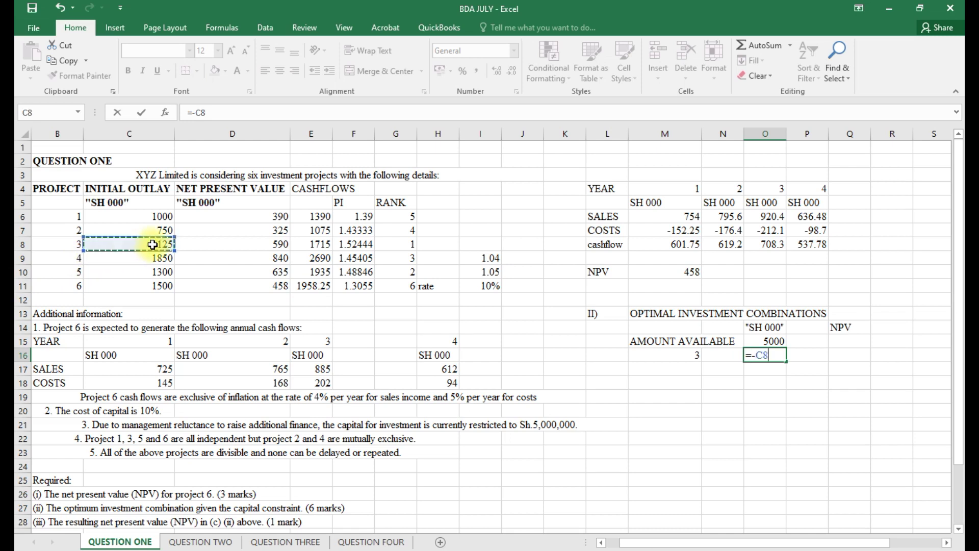
key("Return")
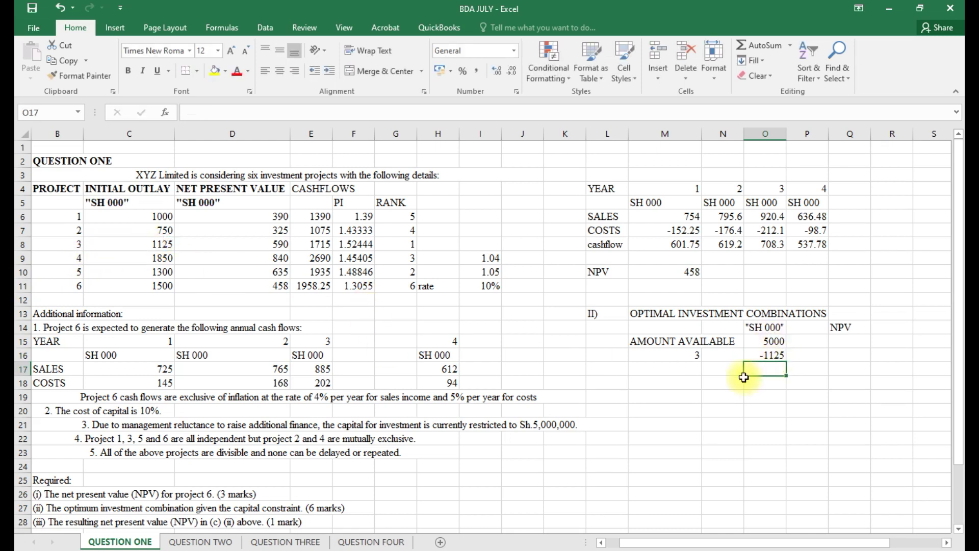
Link project 3's net present value into Q16 of the NPV column with =D8.
left_click(694, 365)
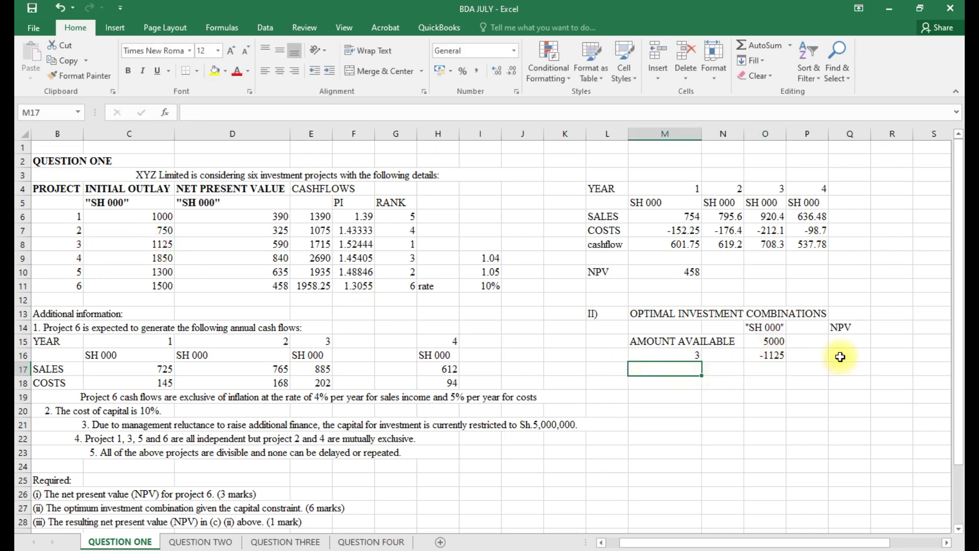
left_click(840, 357)
type("=")
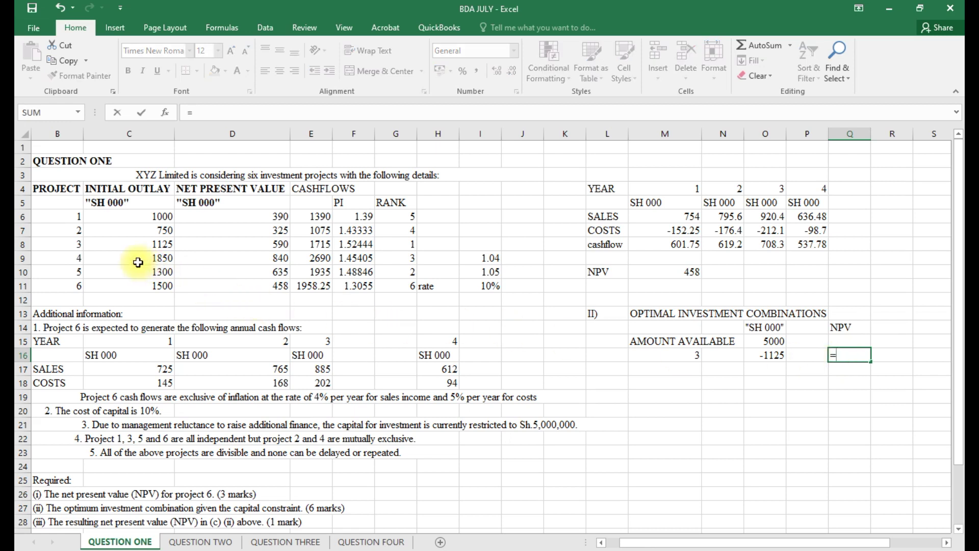
left_click(278, 241)
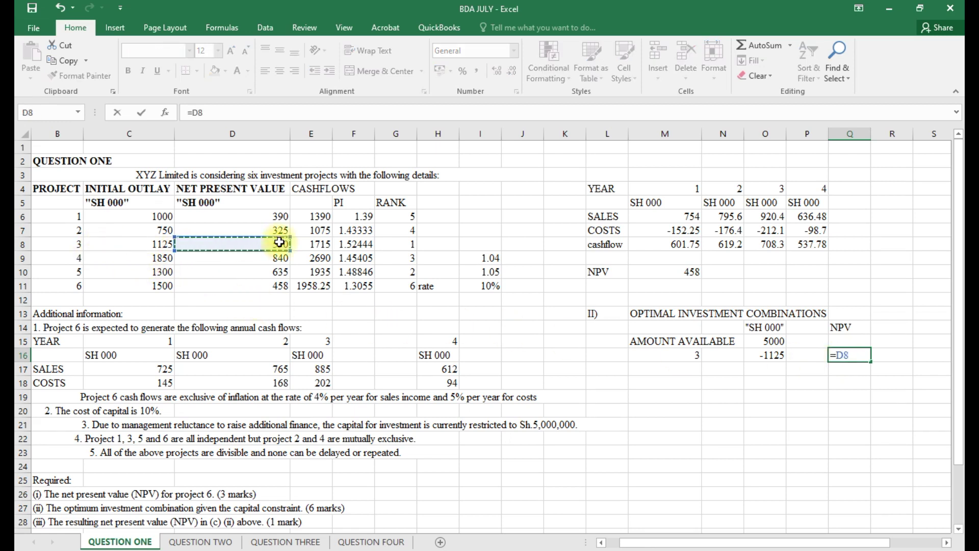
key("Return")
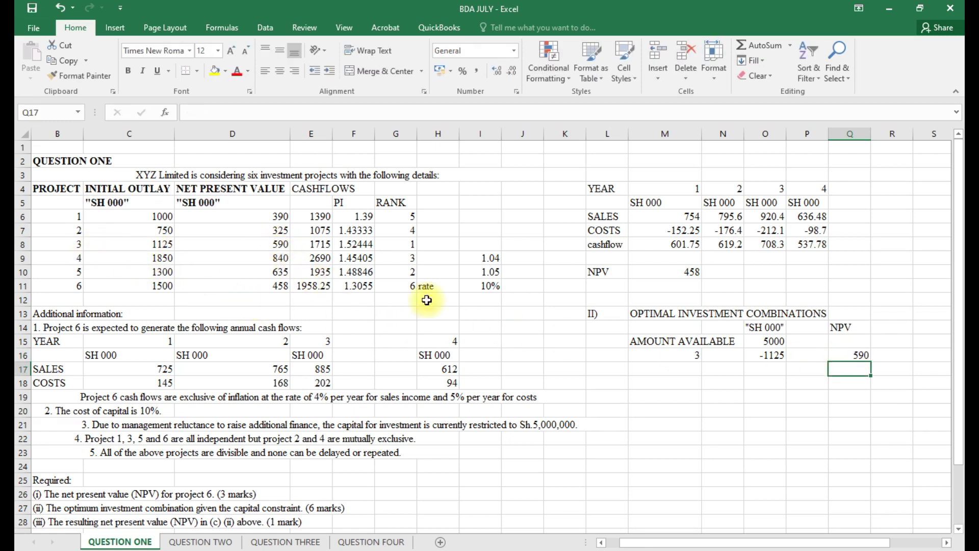
Label M17 BALANCE and calculate the remaining capital in O17 with =SUM(O15:O16).
left_click(674, 369)
type("BALANCE")
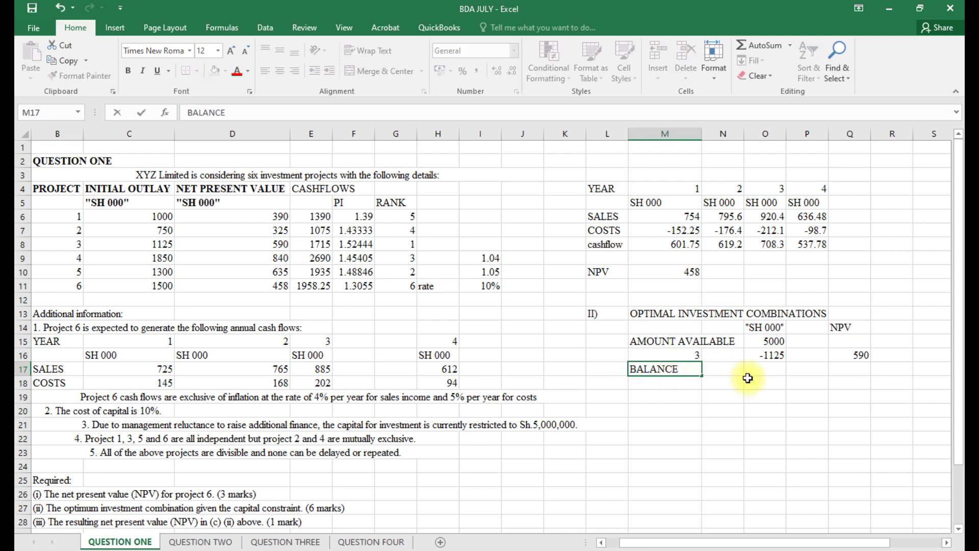
left_click(766, 370)
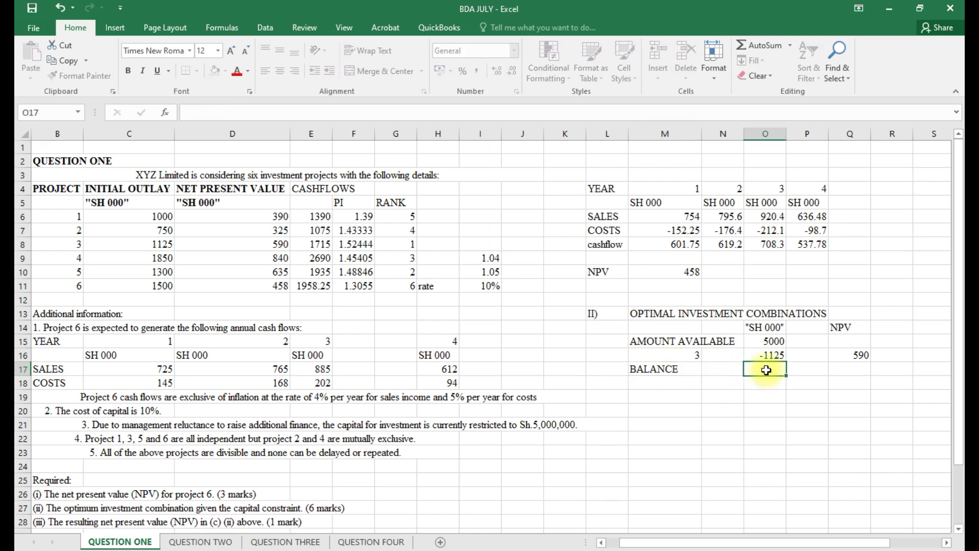
key("alt+equal")
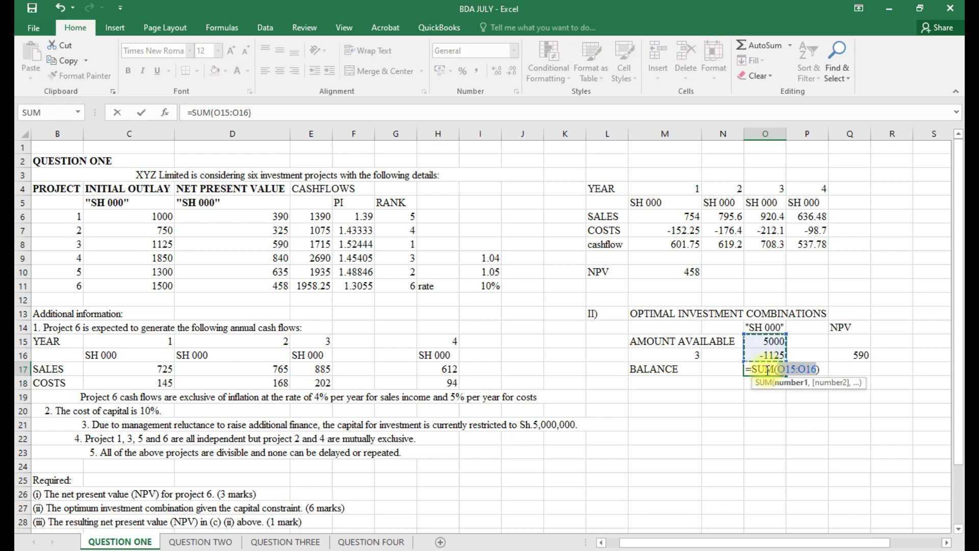
key("Return")
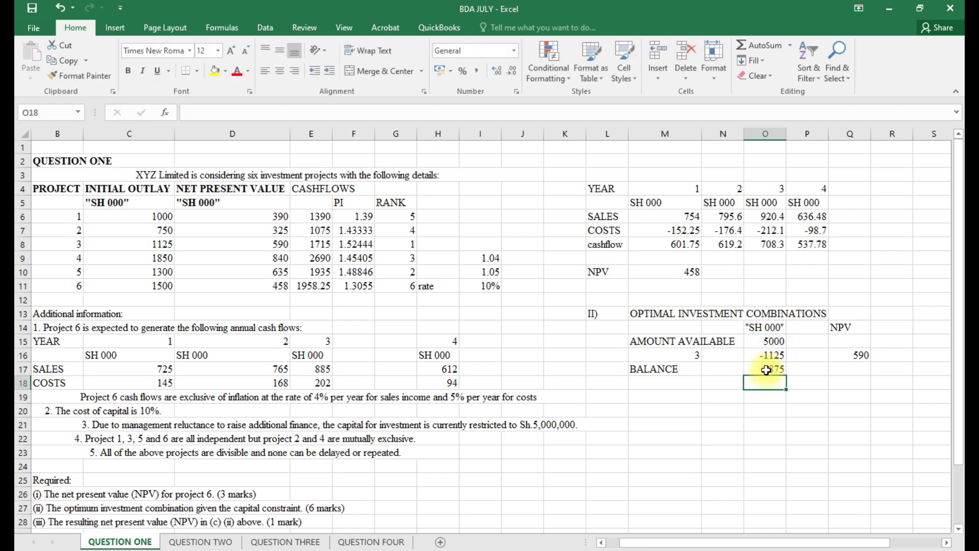
List project 5 in M18 and deduct its initial outlay in O18 with =-C10.
left_click(658, 383)
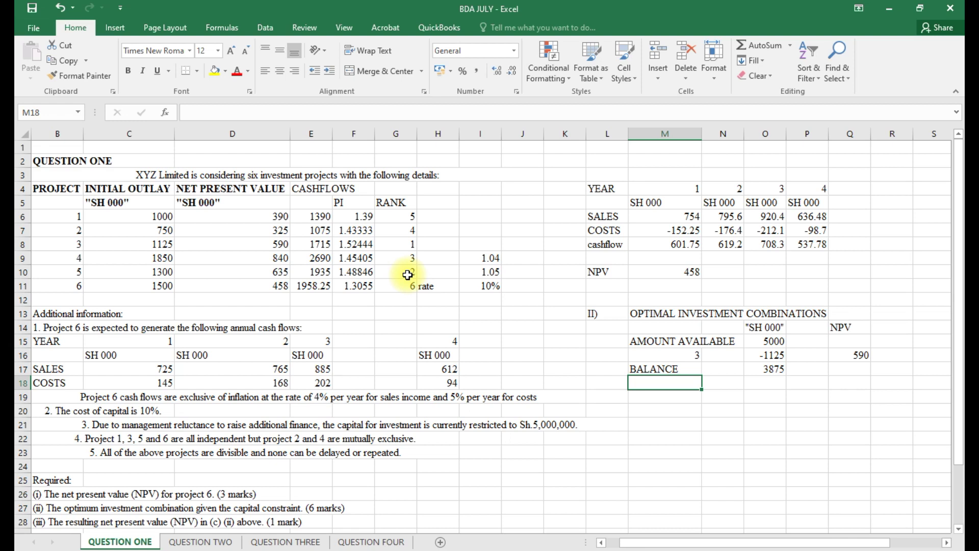
type("5")
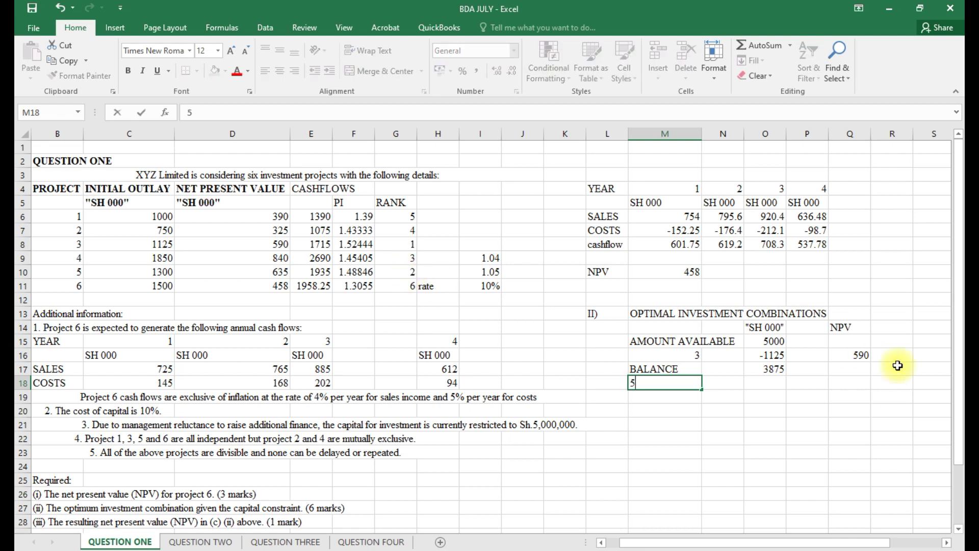
left_click(772, 386)
type("-")
key("BackSpace")
type("=-")
left_click(149, 275)
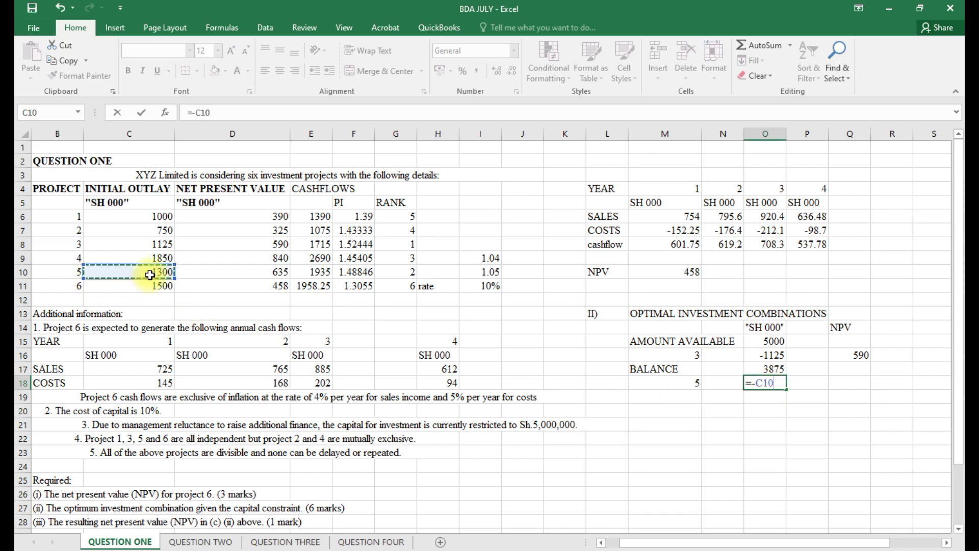
key("Return")
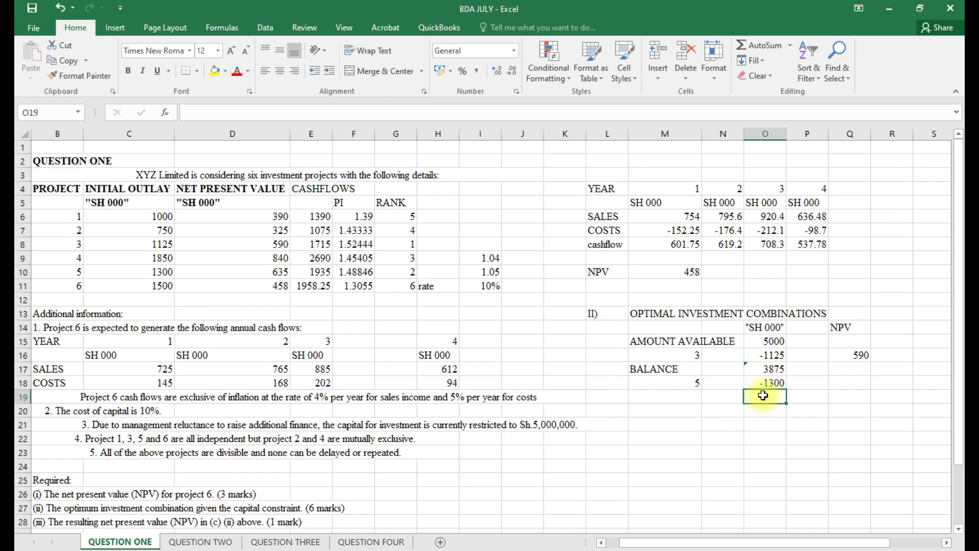
Link project 5's net present value into Q18 of the NPV column with =D10.
left_click(697, 397)
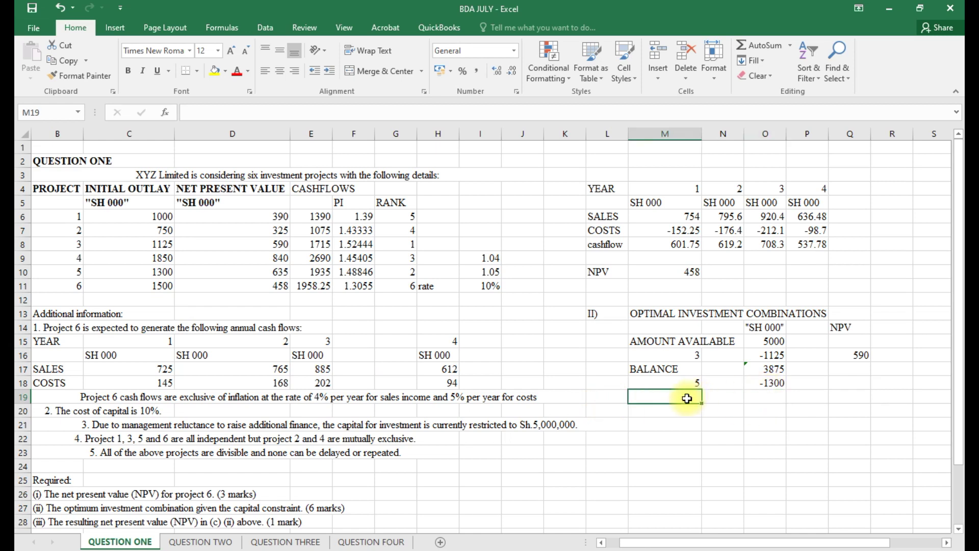
left_click(859, 385)
type("=")
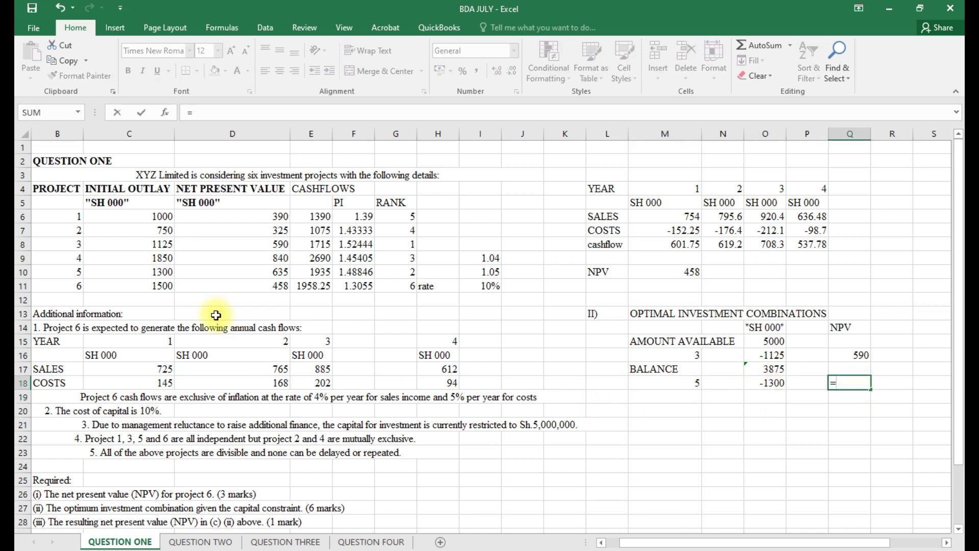
left_click(285, 276)
key("Return")
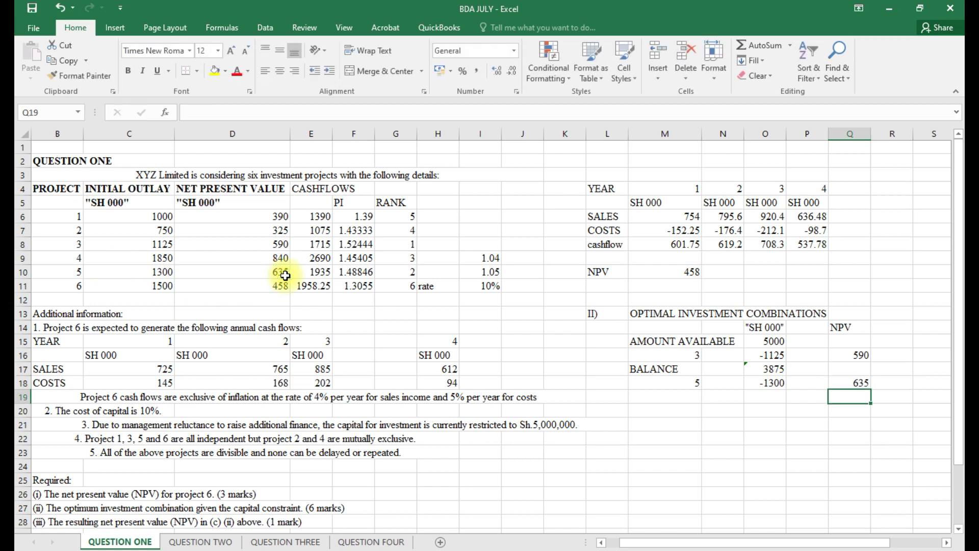
Label M19 BALANCE and calculate the capital left after project 5 in O19 with =SUM(O17:O18).
left_click(682, 403)
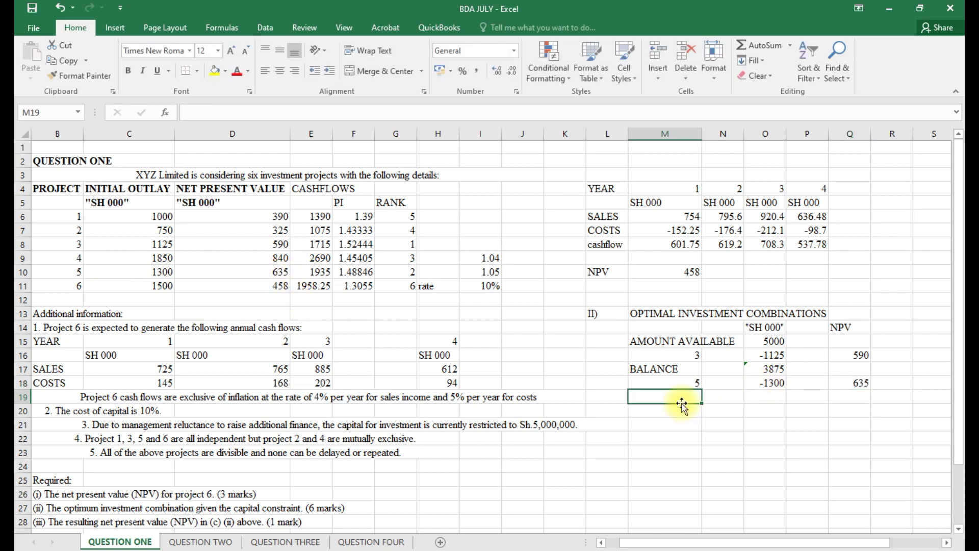
type("BALANCE")
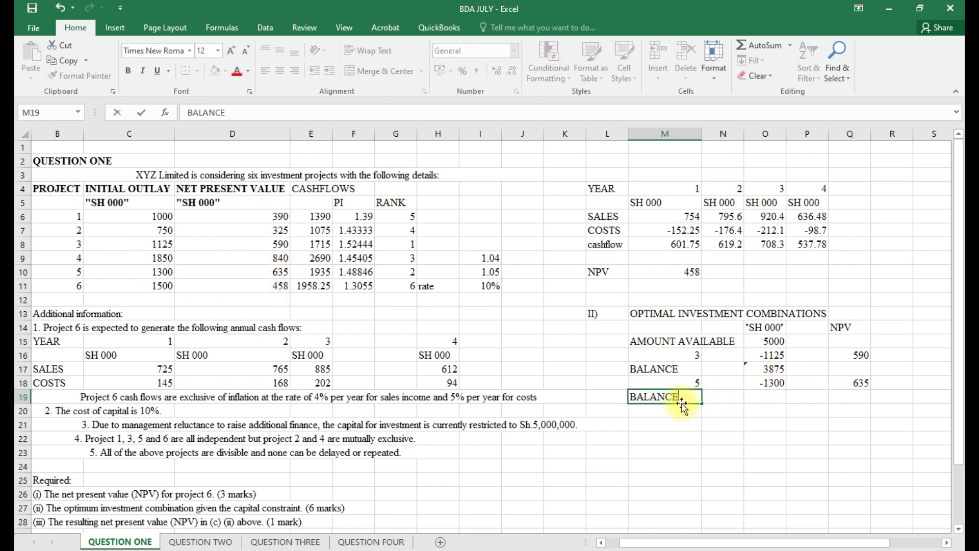
left_click(775, 399)
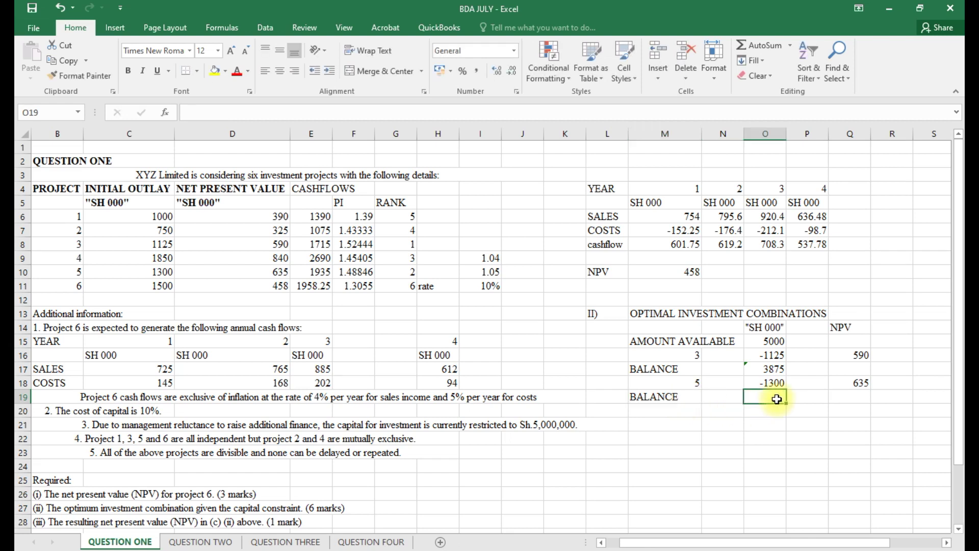
type("=SUM(")
key("Up")
type(")")
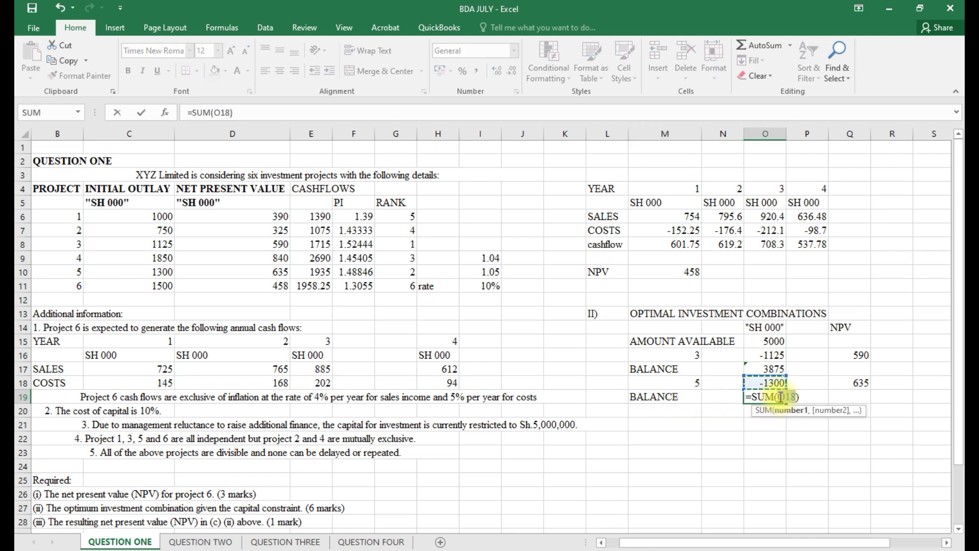
left_click_drag(773, 383, 788, 365)
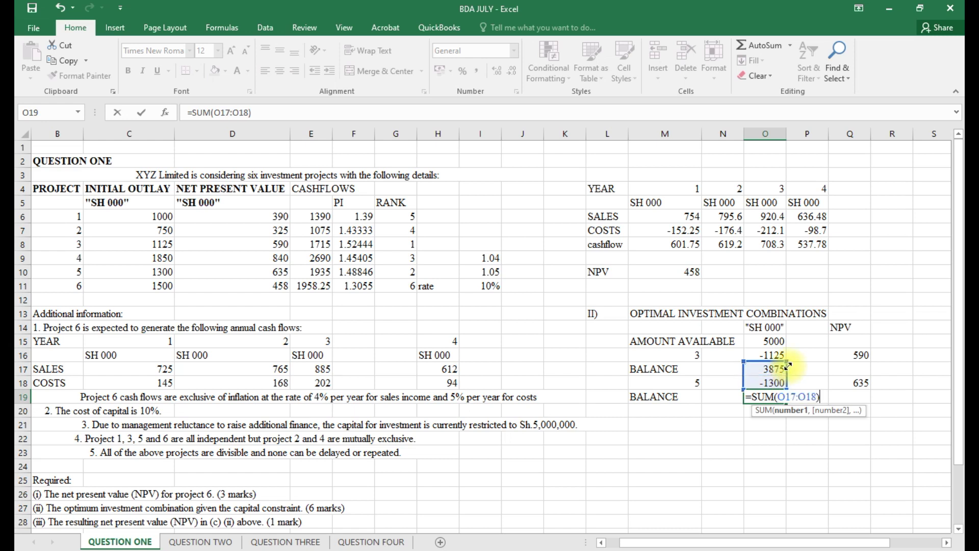
key("Return")
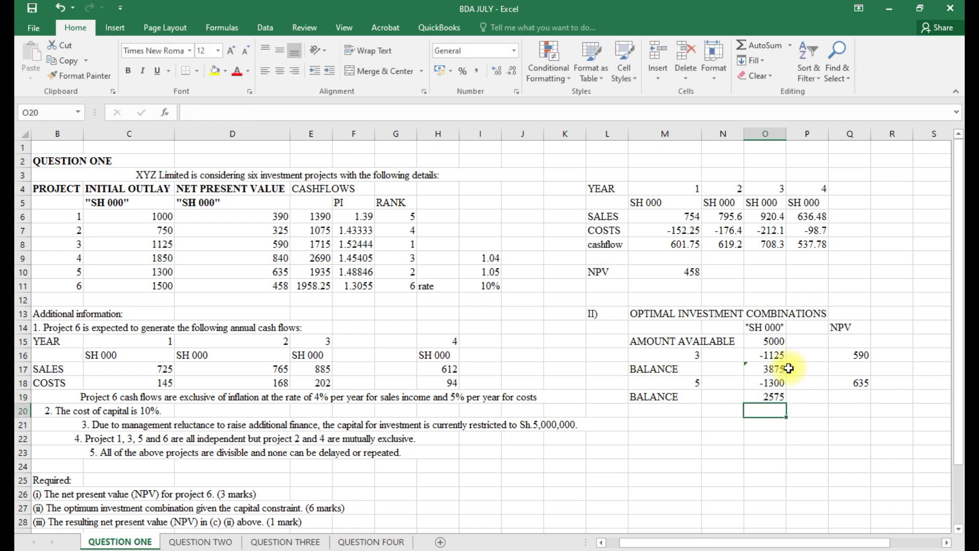
Add a top border to the balance amounts in O19 and O17.
left_click(776, 397)
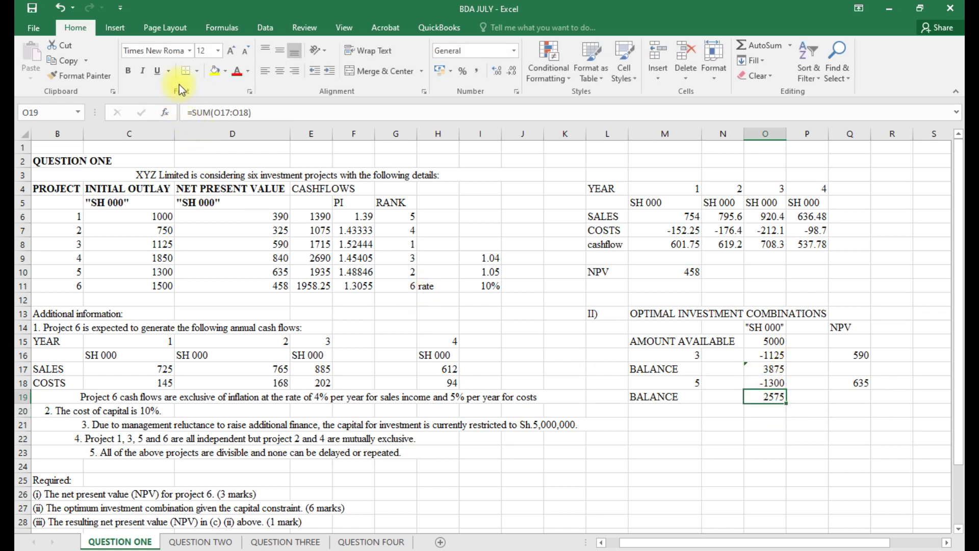
left_click(197, 73)
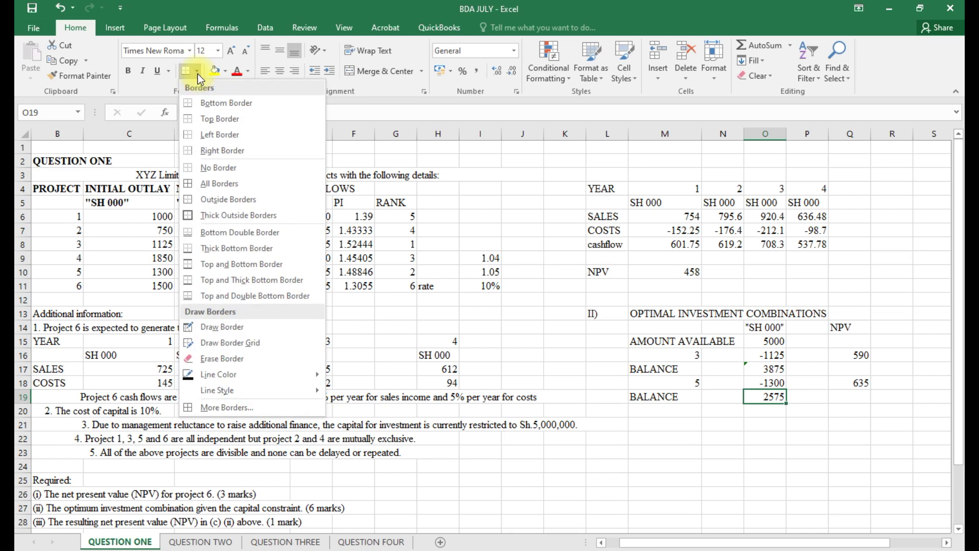
left_click(199, 122)
left_click(767, 369)
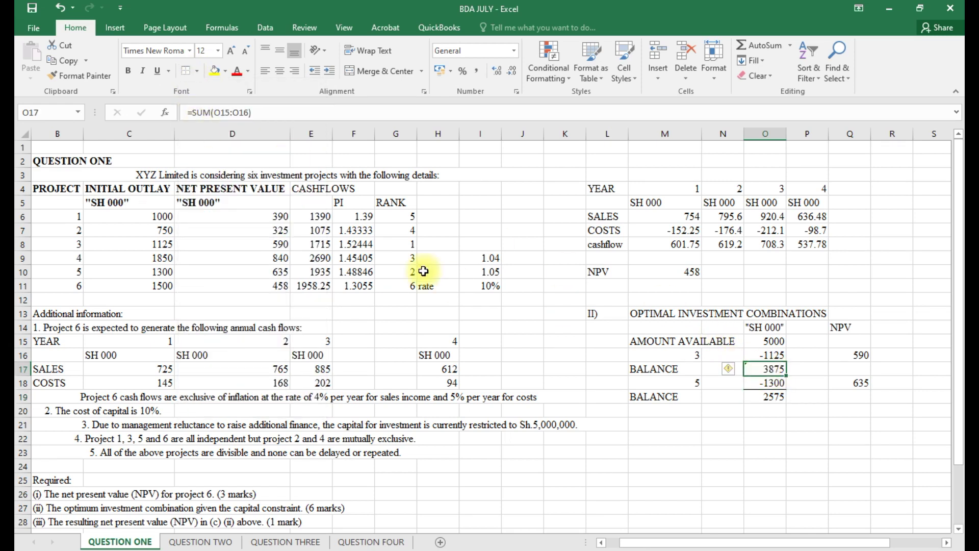
left_click(189, 72)
left_click(765, 423)
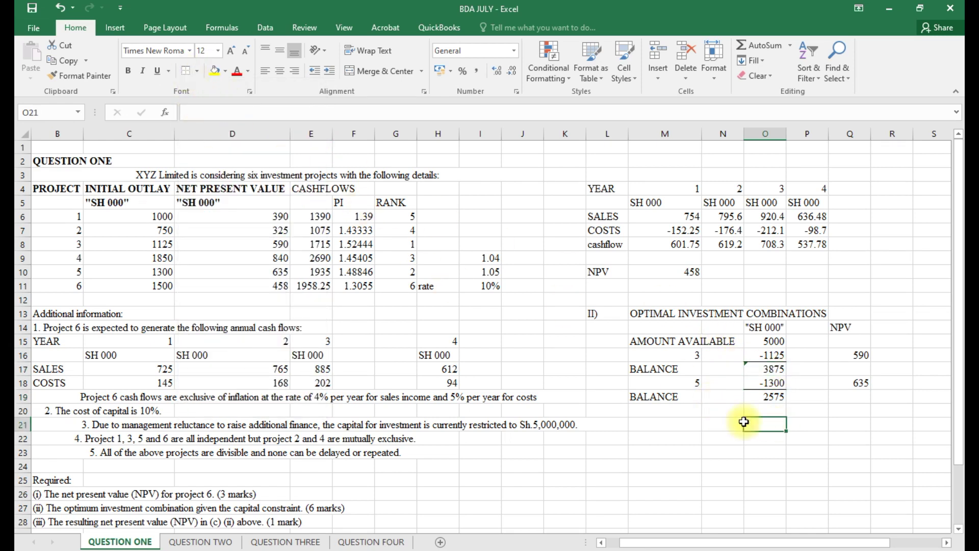
left_click(849, 397)
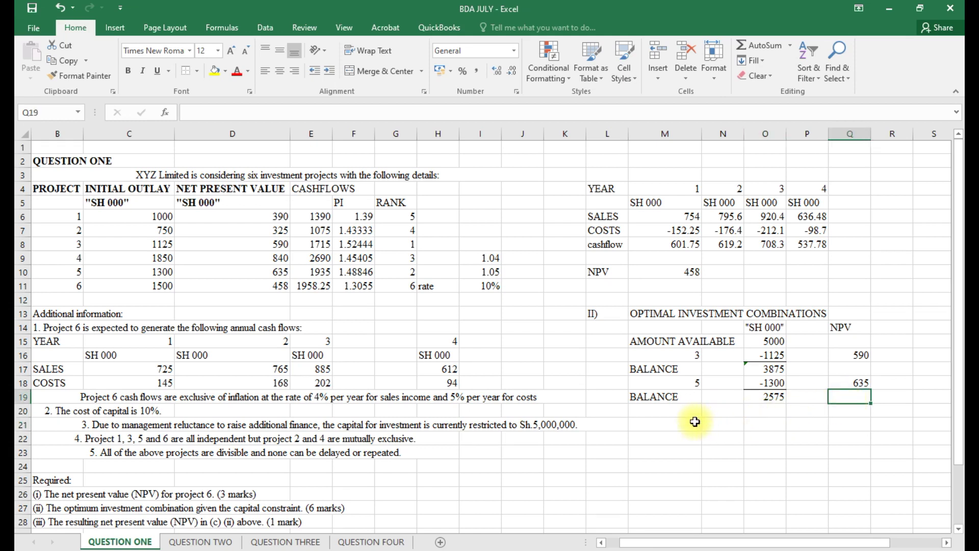
List project 4 in M20 and deduct its initial outlay in O20 with =-C9.
left_click(672, 411)
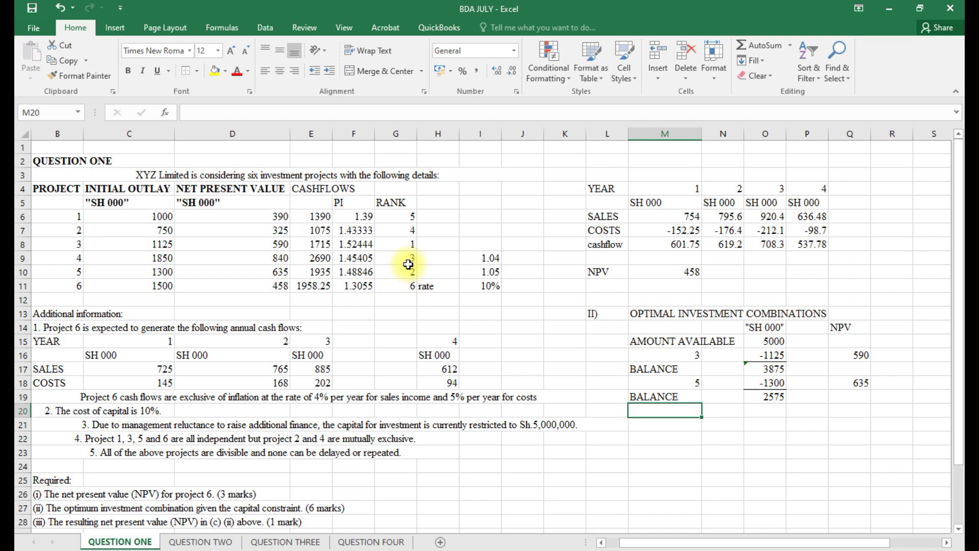
type("4")
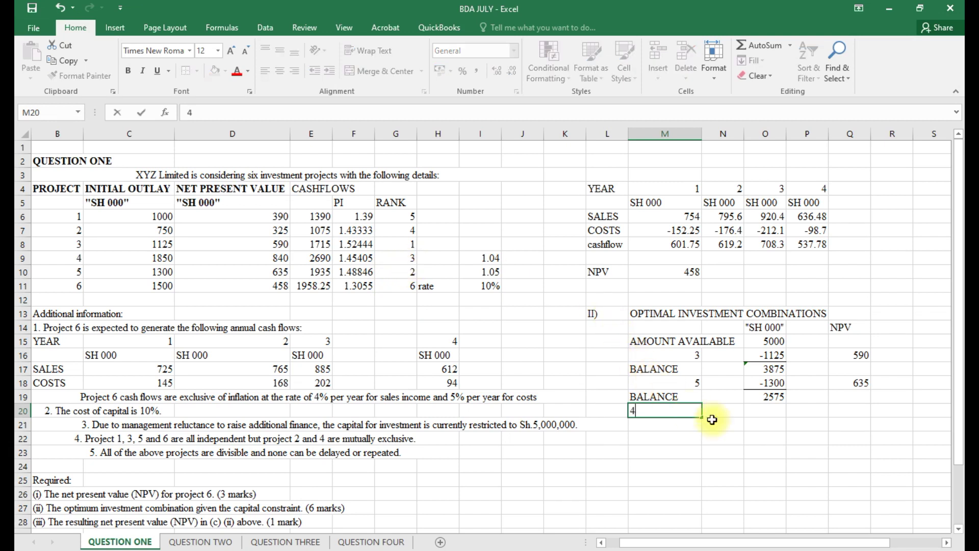
left_click(765, 413)
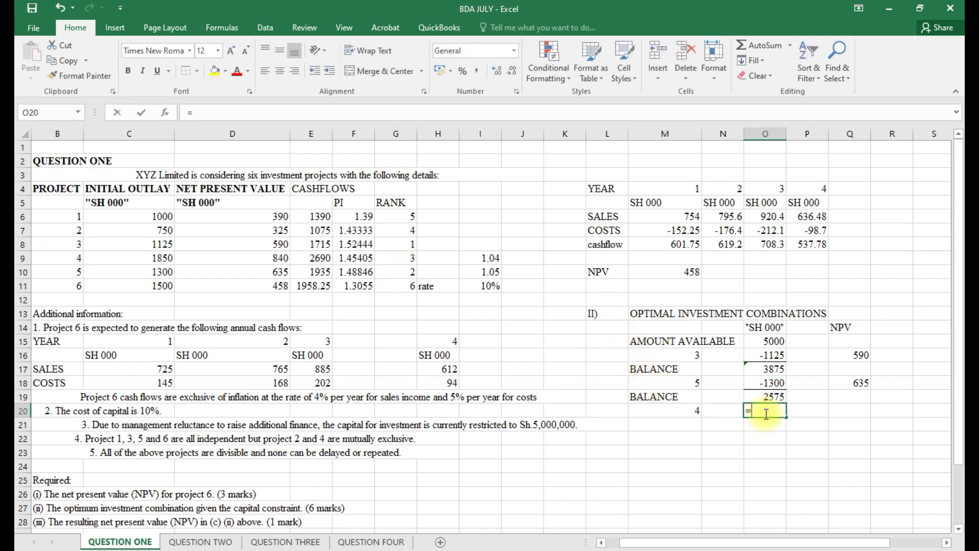
type("=-")
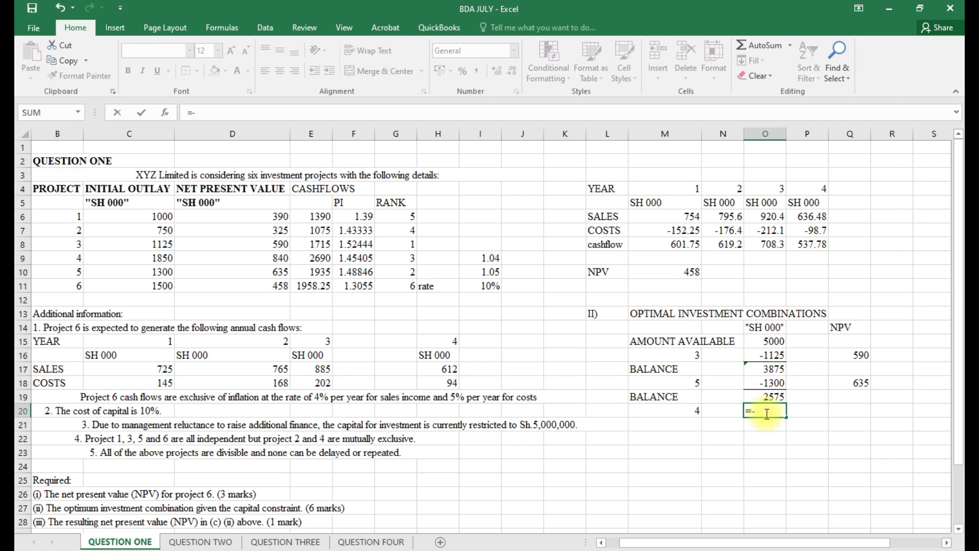
left_click(161, 259)
key("Return")
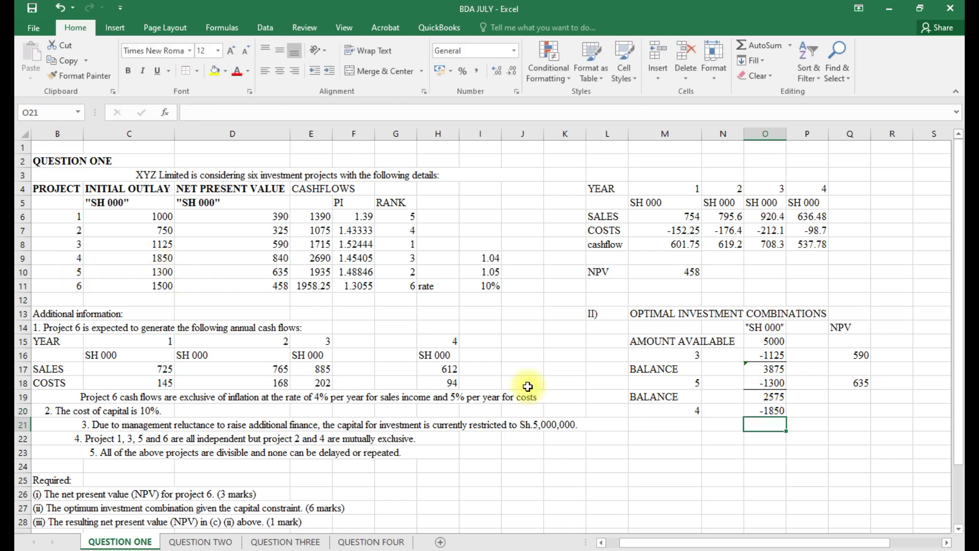
Link project 4's net present value into Q20 of the NPV column with =D9.
left_click(848, 409)
type("=")
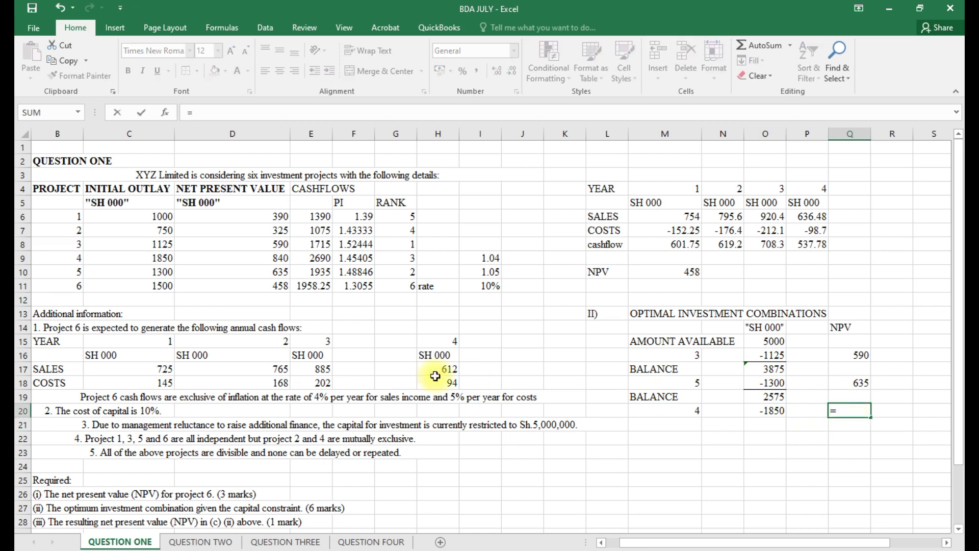
left_click(278, 256)
key("Return")
Label M21 BALANCE and calculate the capital left after project 4 in O21 with =SUM(O19:O20).
left_click(657, 424)
type("BALANCE")
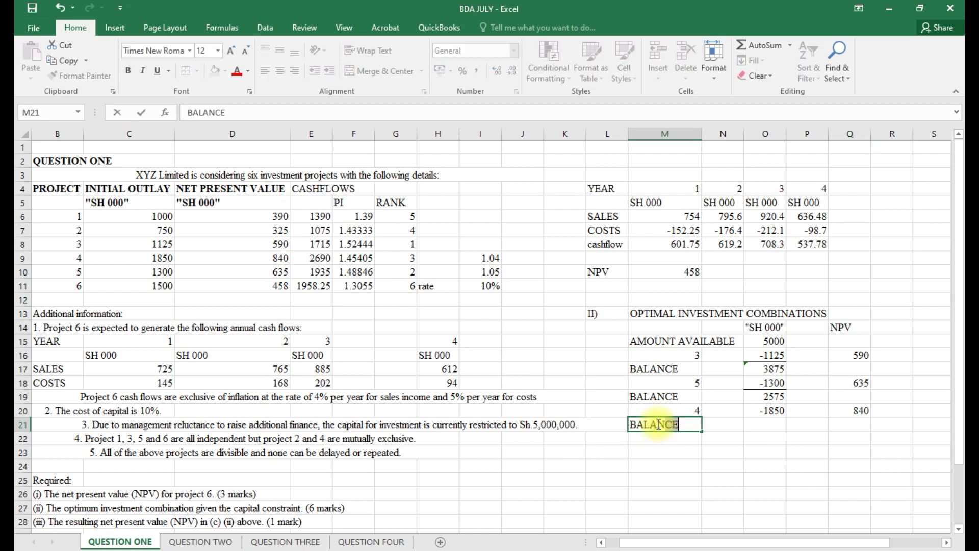
left_click(769, 429)
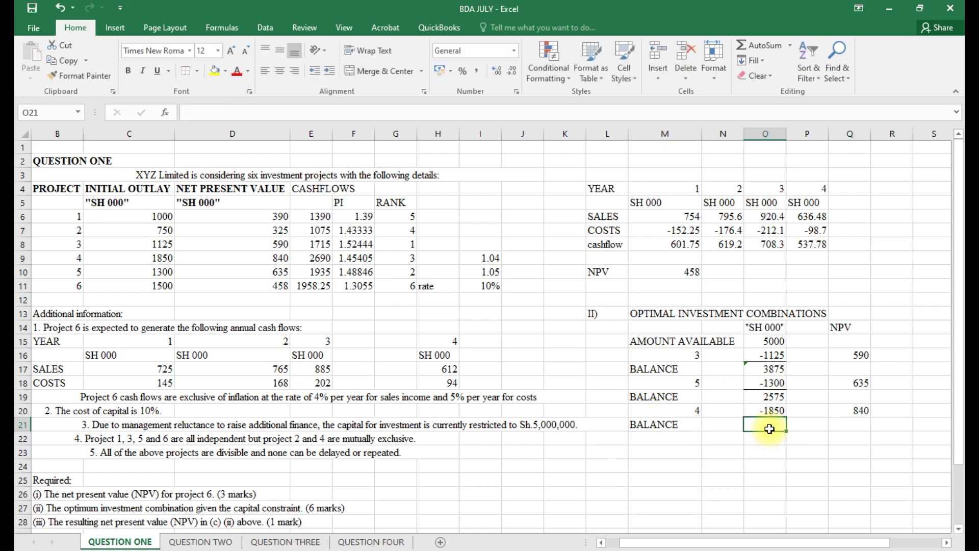
key("alt+equal")
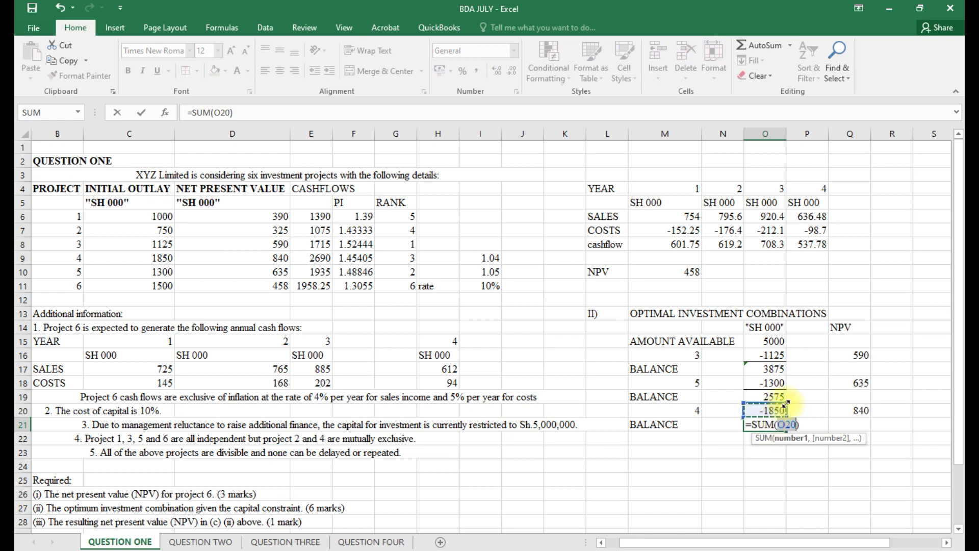
left_click_drag(786, 400, 788, 394)
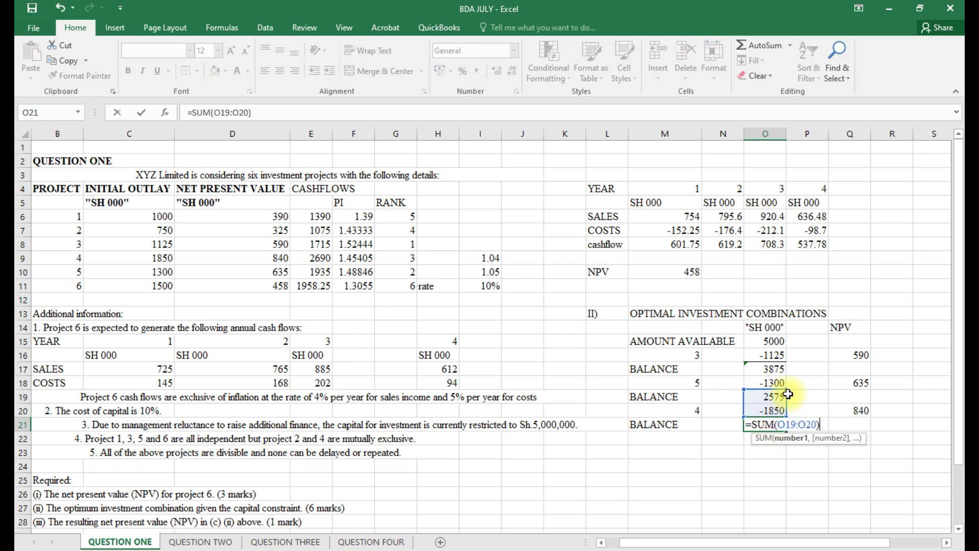
key("Return")
Add a top border to the balance amount in O21.
left_click(774, 410)
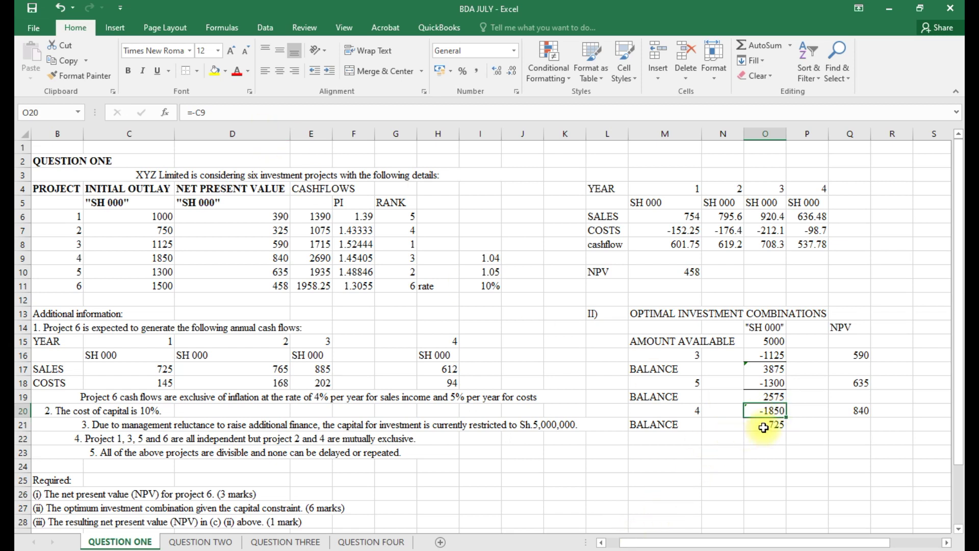
left_click(764, 428)
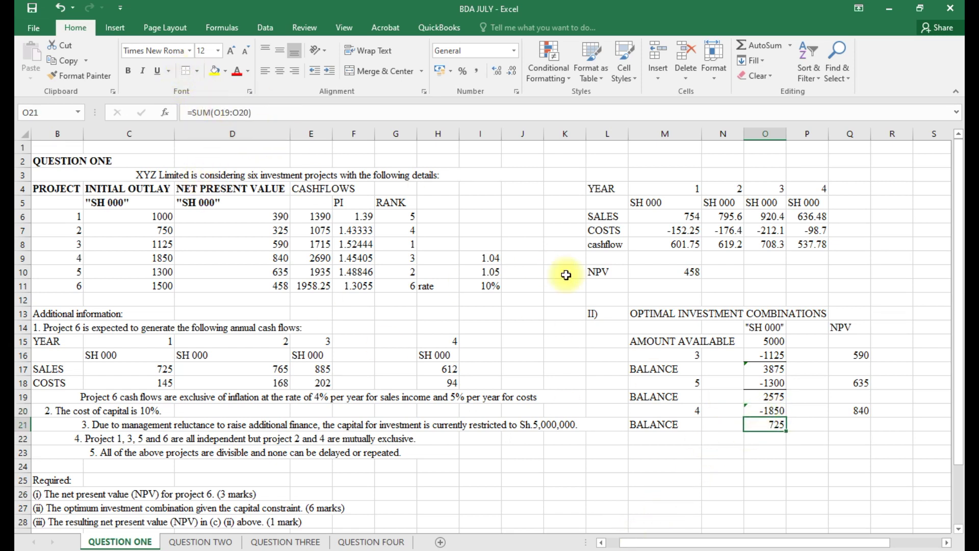
left_click(794, 423)
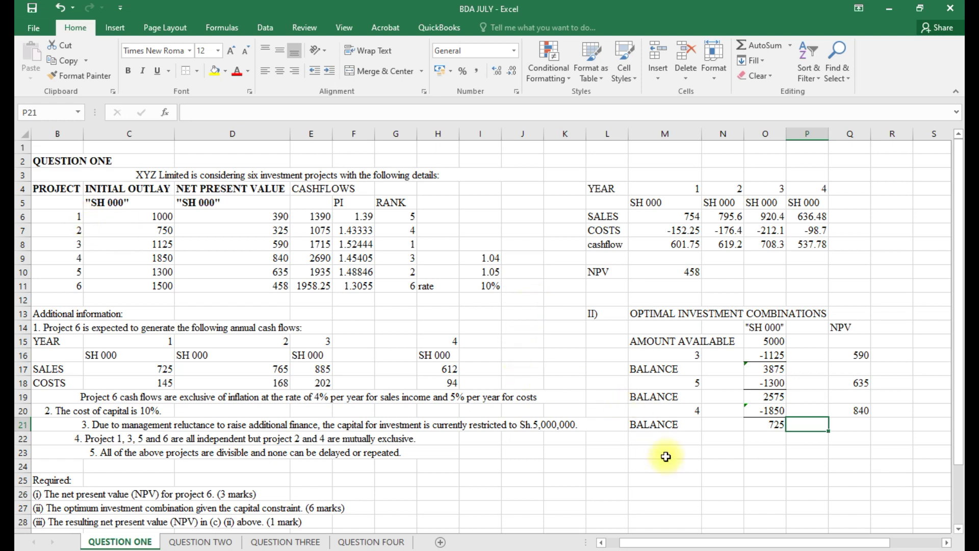
List project 1 in M22 and deduct the partial outlay in O22 with =-725.
left_click(682, 446)
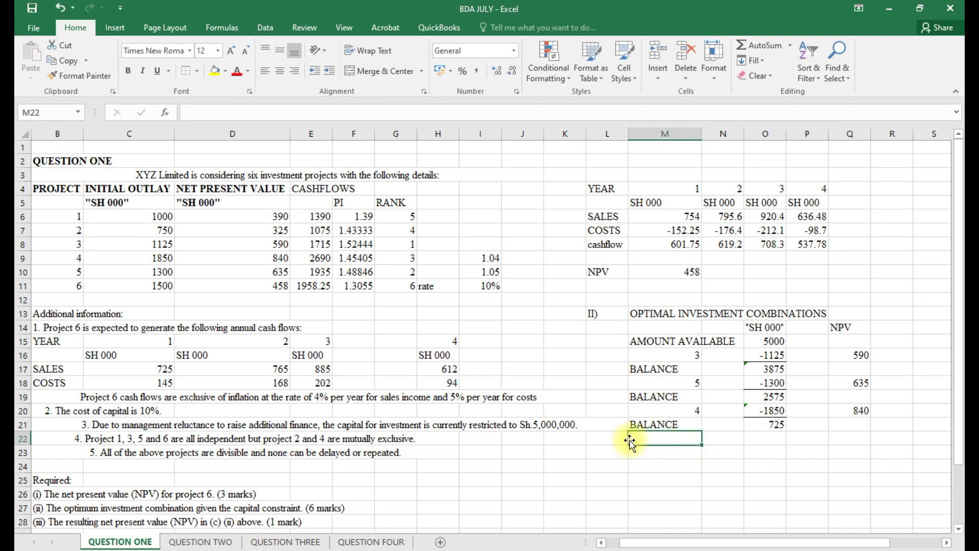
type("1")
left_click(773, 443)
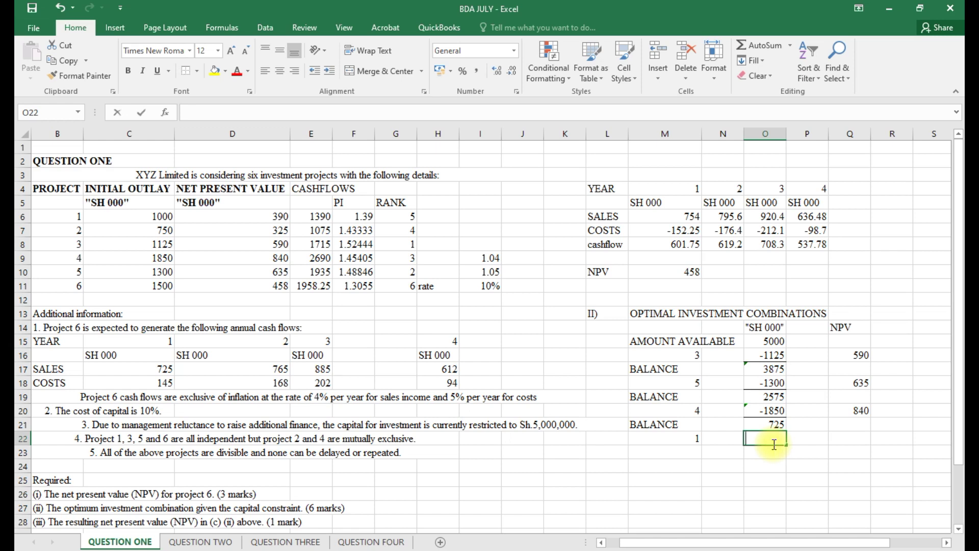
type("=-725")
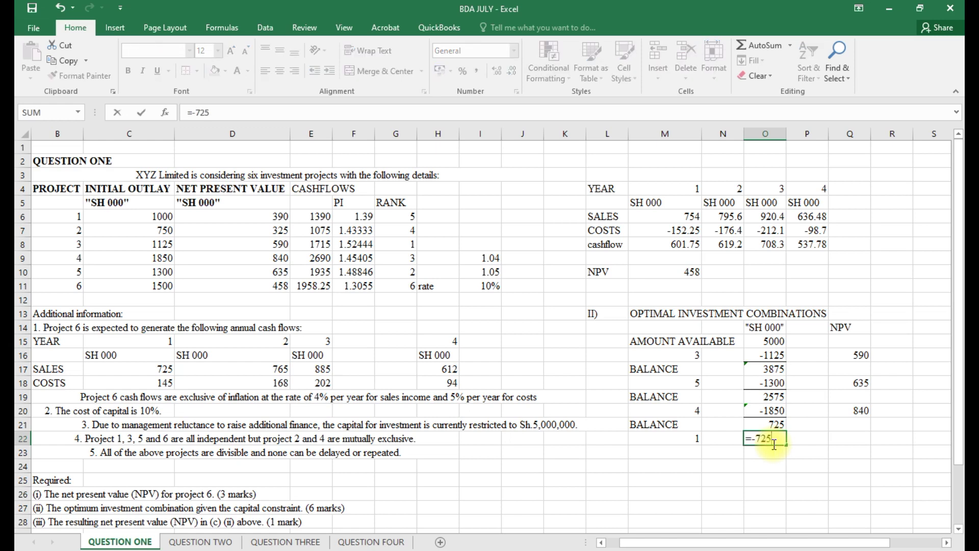
key("Return")
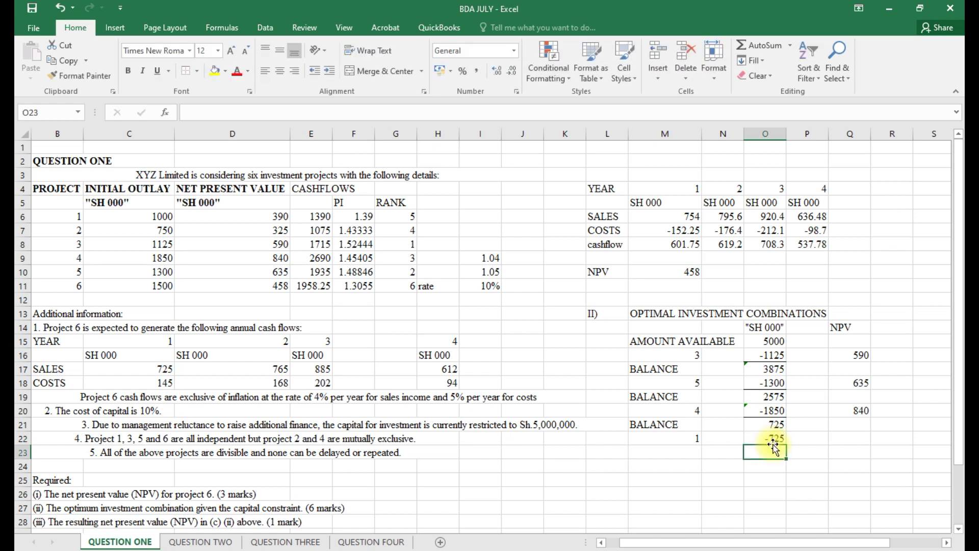
Calculate project 1's proportional net present value in Q22 with =D6*O21/C6.
left_click(862, 438)
type("=")
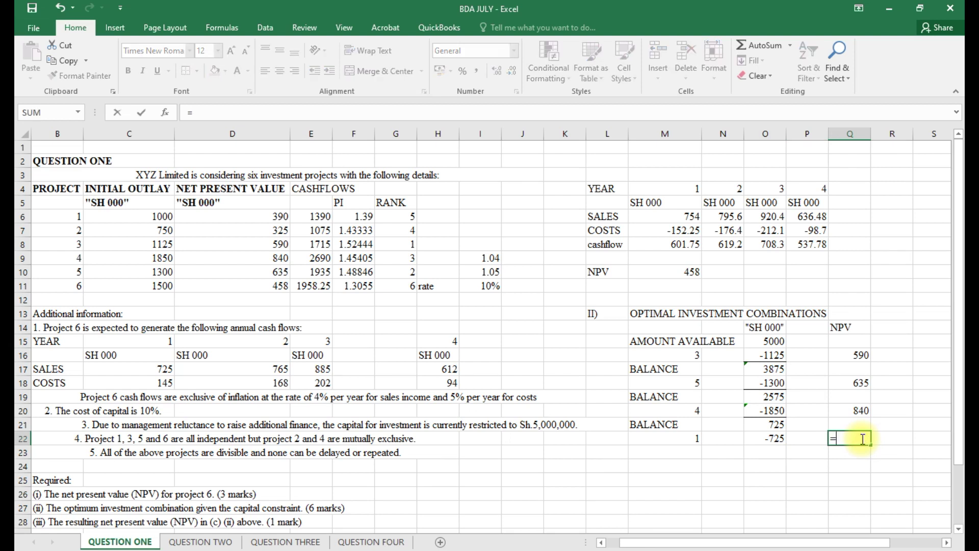
left_click(277, 215)
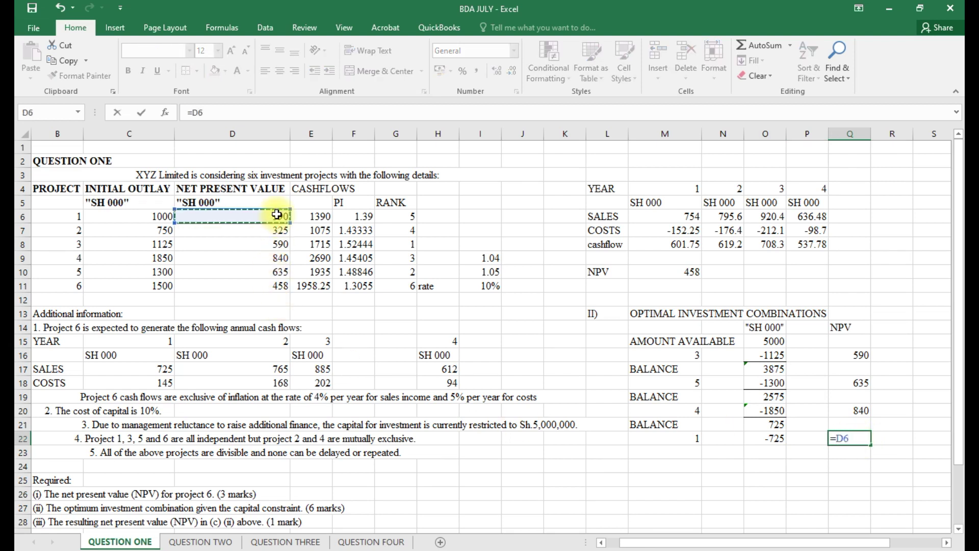
type("*")
left_click(767, 426)
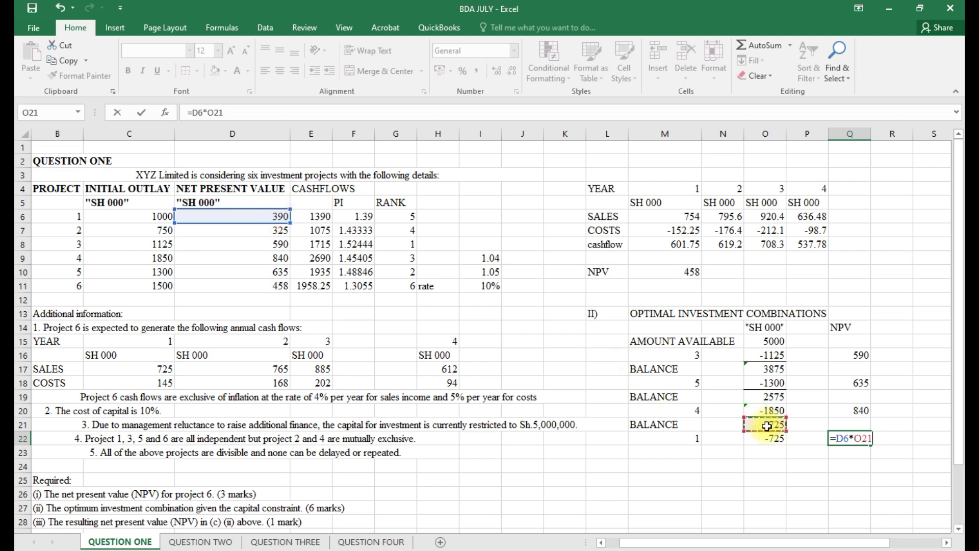
type("/")
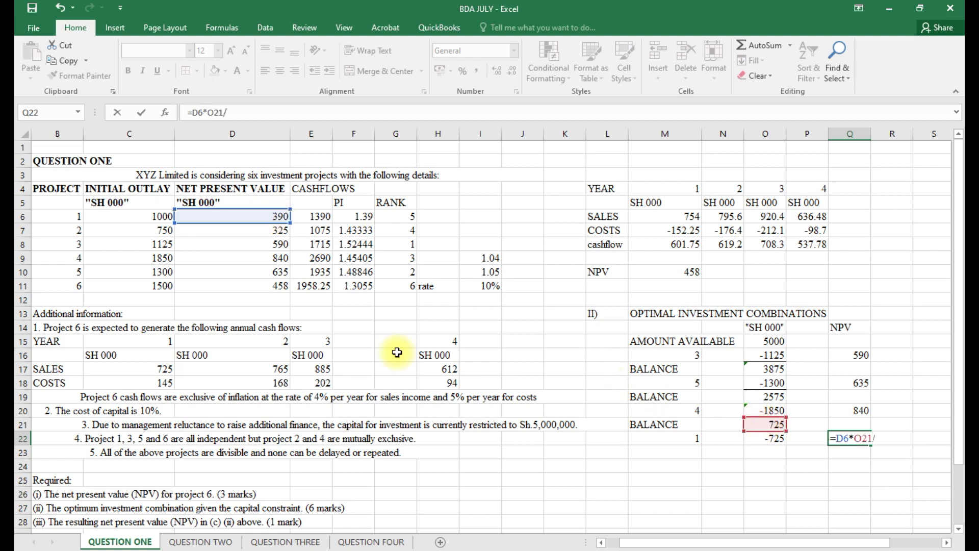
left_click(158, 217)
key("Return")
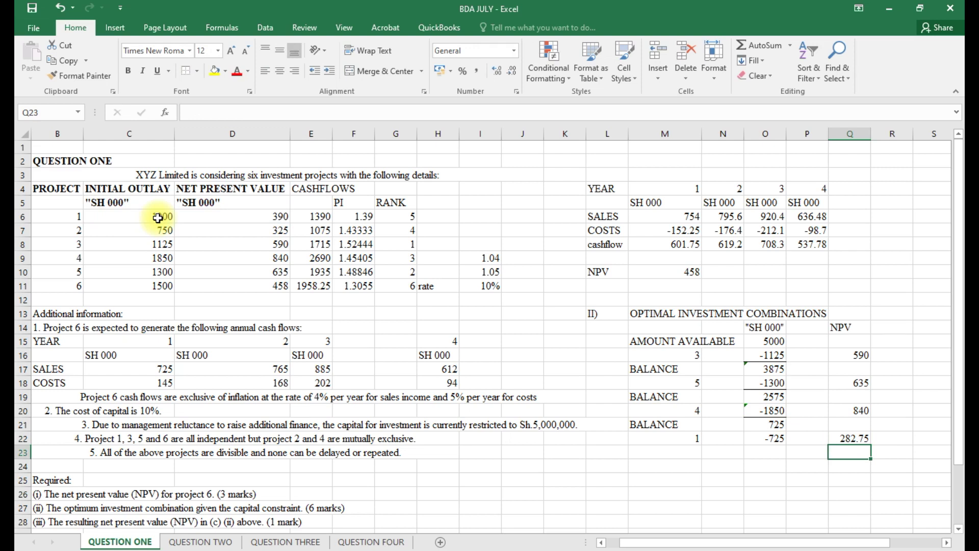
Label M23 BALANCE and calculate the capital left after project 1 in O23 with =SUM(O21:O22).
left_click(662, 452)
type("BALANCE")
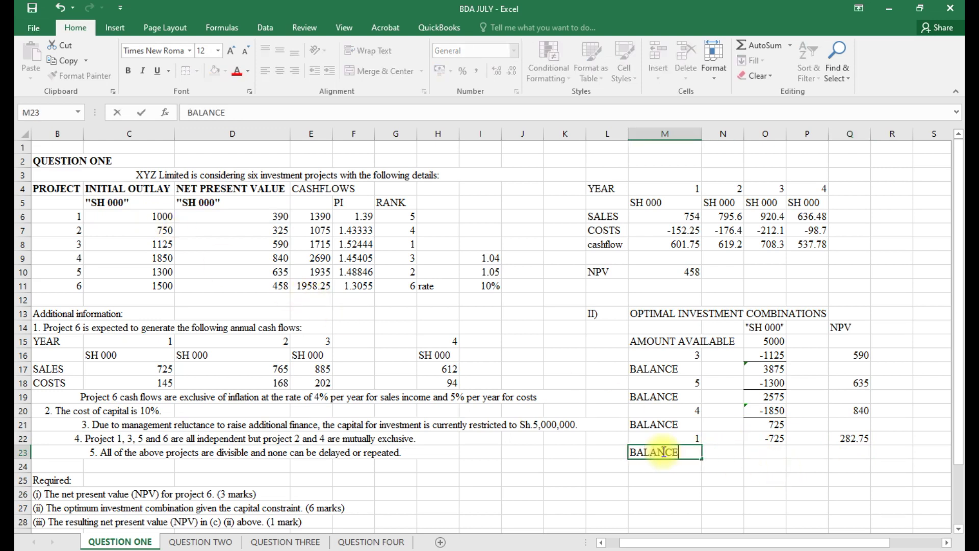
left_click(772, 452)
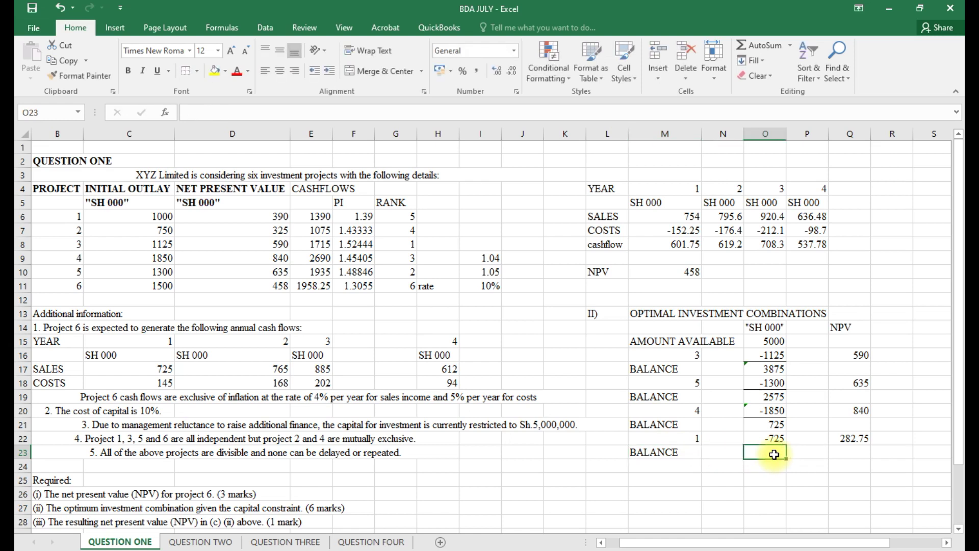
key("alt+equal")
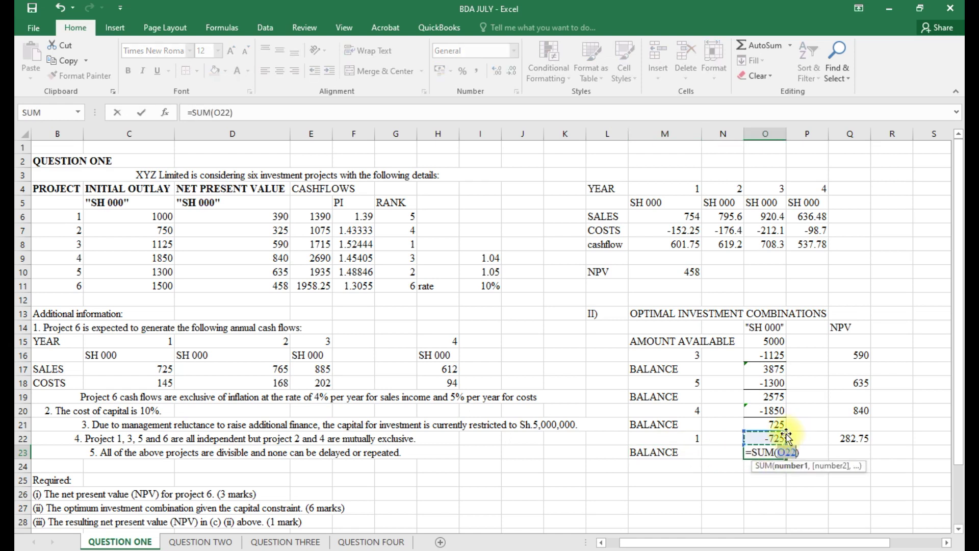
left_click(788, 435)
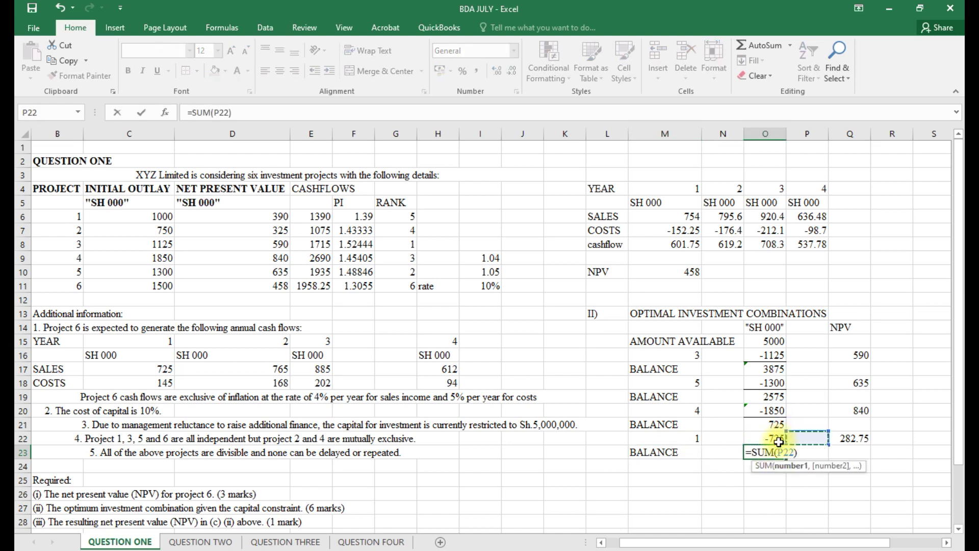
left_click(784, 435)
left_click_drag(783, 431, 788, 420)
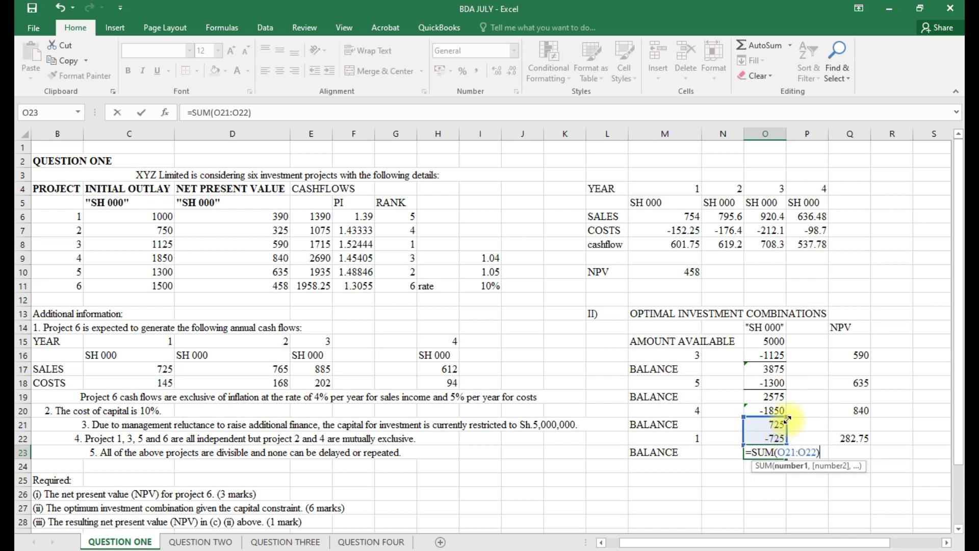
key("Return")
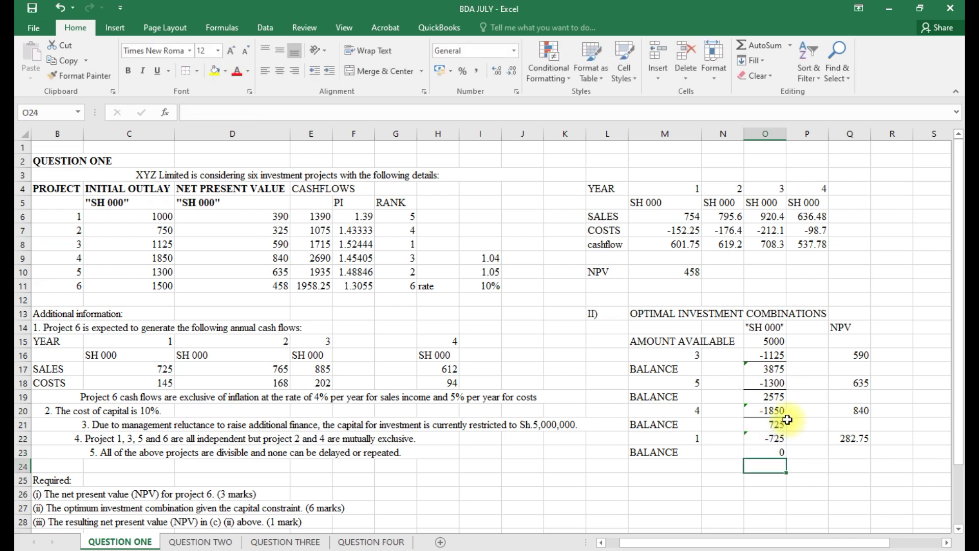
Apply a top and thick bottom border to the final balance in O23.
left_click(770, 452)
left_click(197, 70)
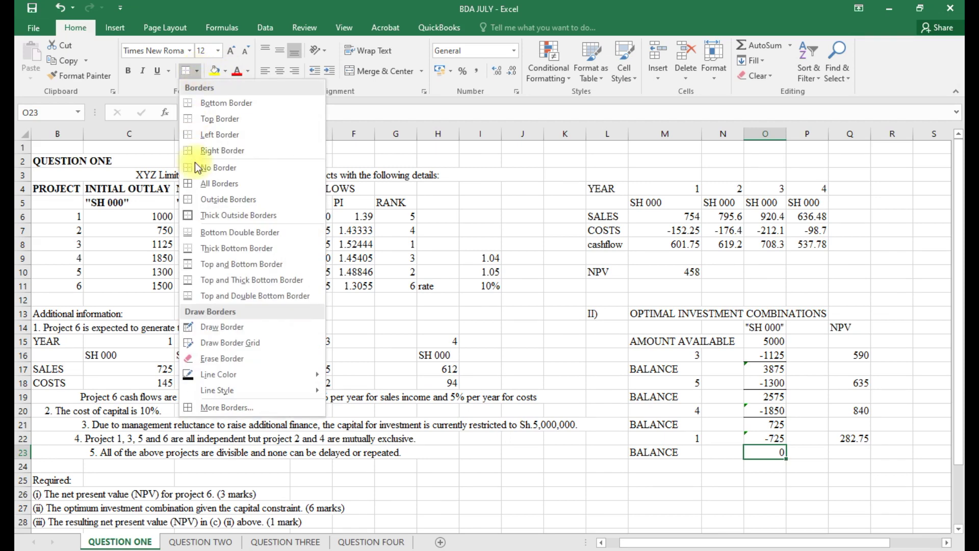
left_click(228, 282)
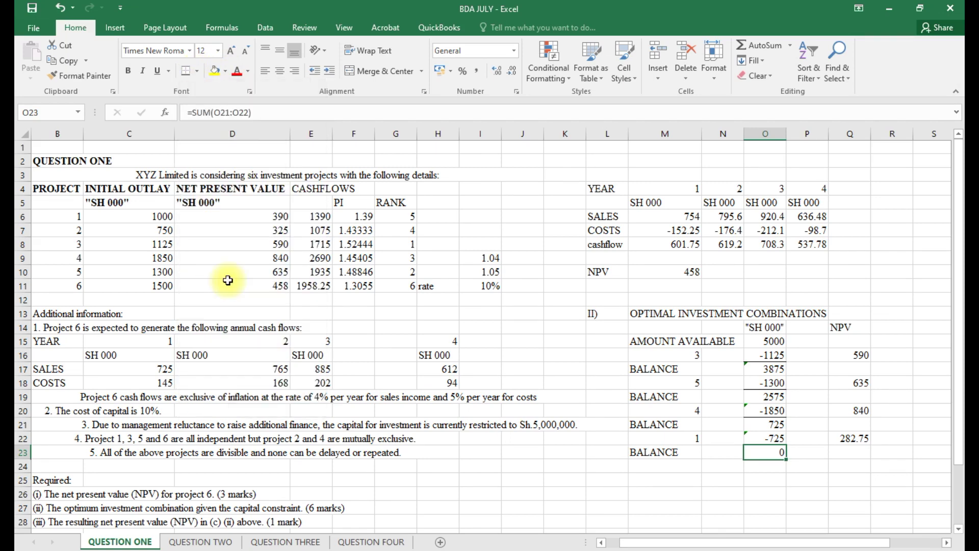
Total the net present values of the selected projects in Q23 with =SUM(Q16:Q22).
left_click(857, 454)
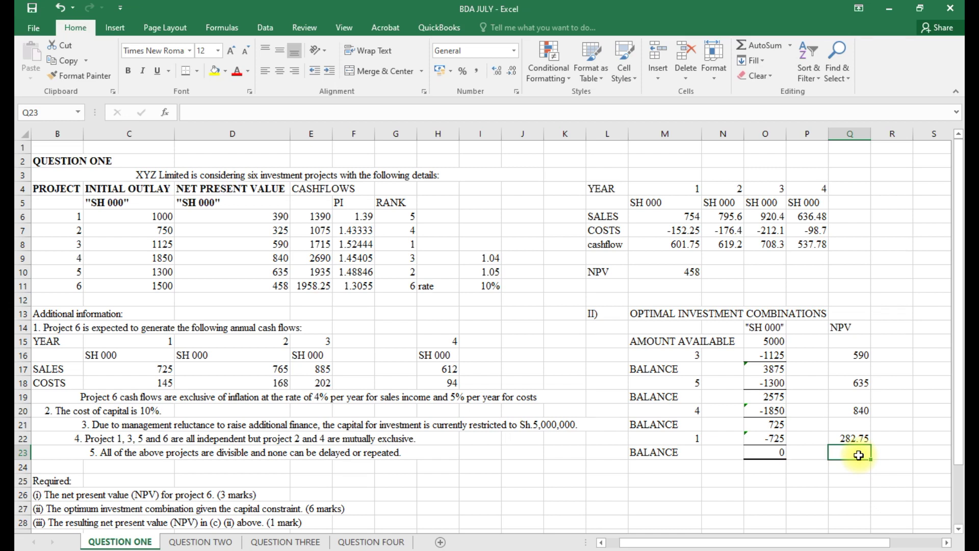
key("alt+equal")
left_click_drag(869, 432, 873, 351)
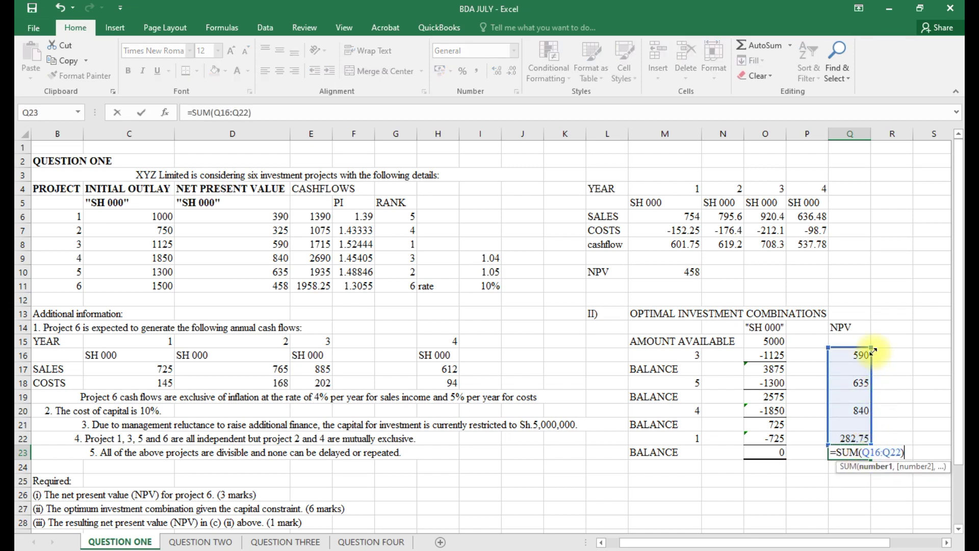
key("Return")
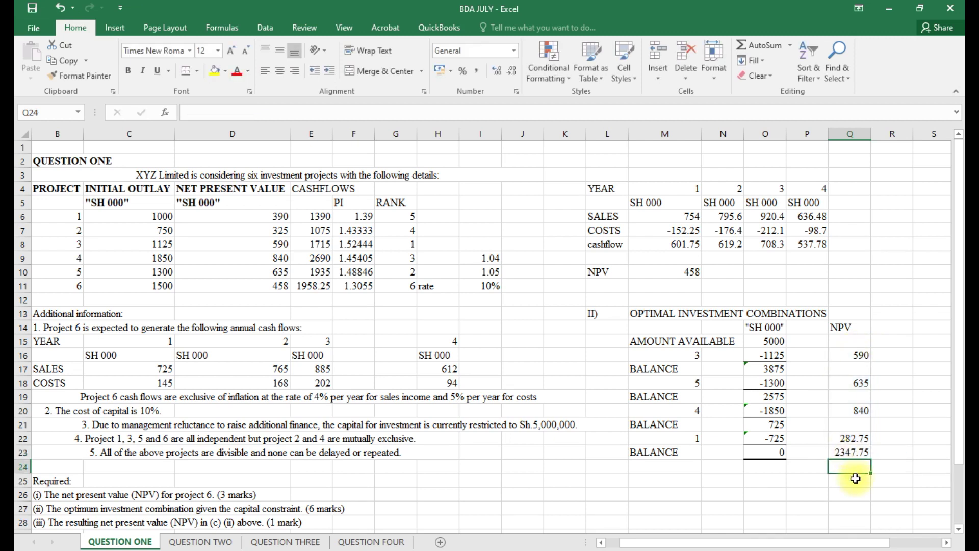
Apply the same top and thick bottom border to the total NPV in Q23.
left_click(851, 453)
left_click(187, 70)
key("Down")
key("Down")
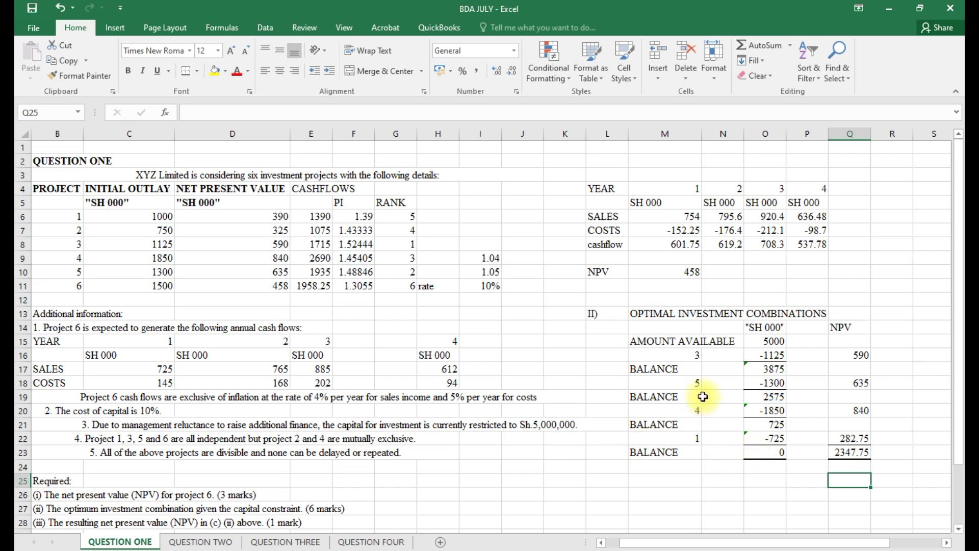
Bold the OPTIMAL INVESTMENT COMBINATIONS heading, project 6's NPV in M10 and the total NPV in Q23.
left_click(641, 316)
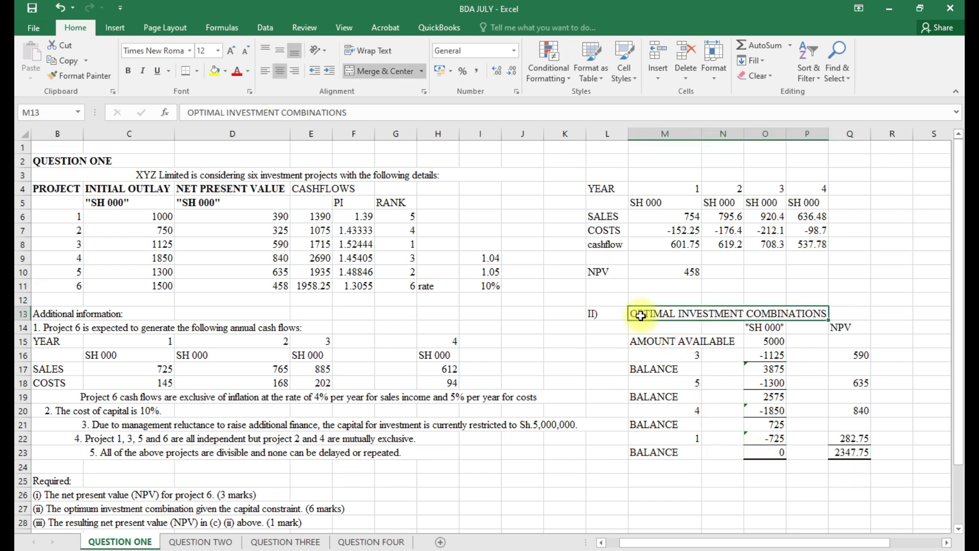
key("ctrl+b")
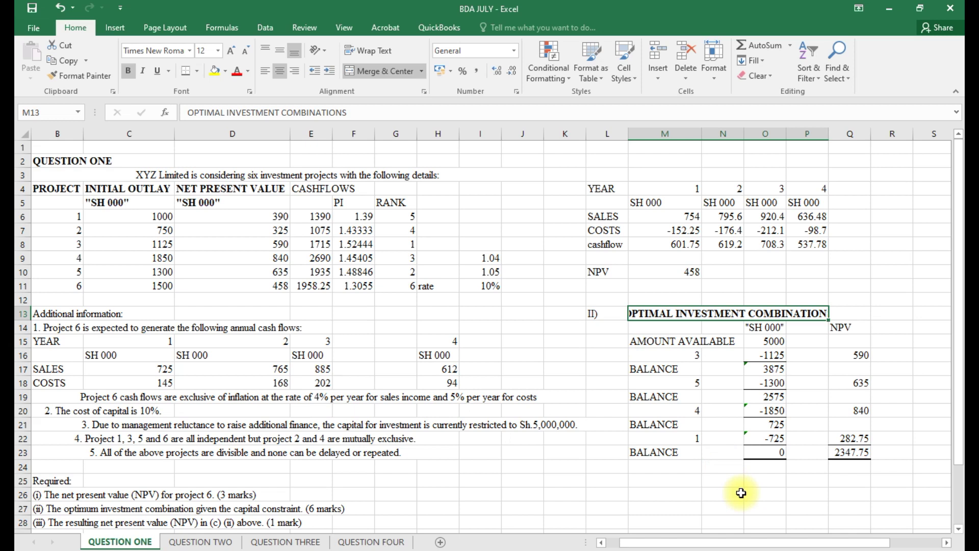
left_click(683, 273)
key("ctrl+b")
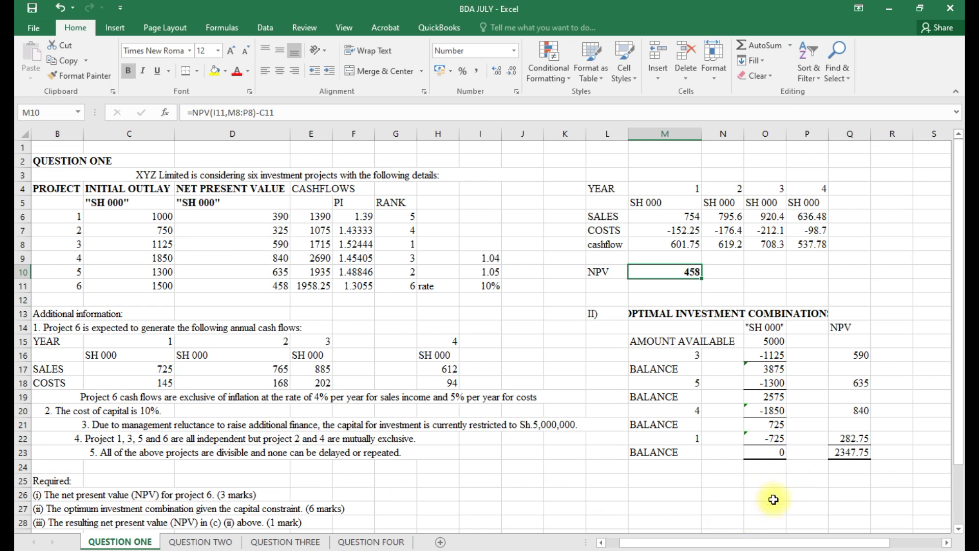
left_click(839, 454)
key("ctrl+b")
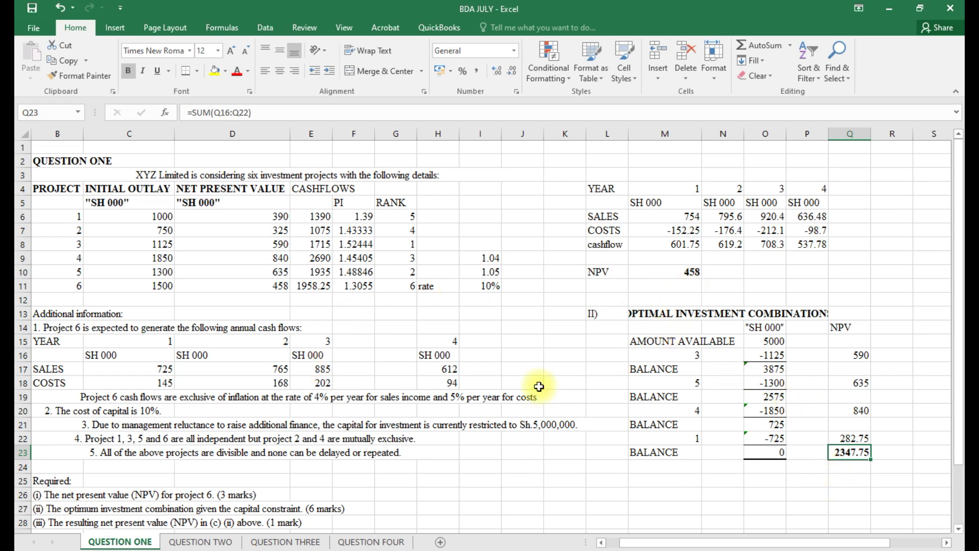
left_click_drag(632, 543, 618, 545)
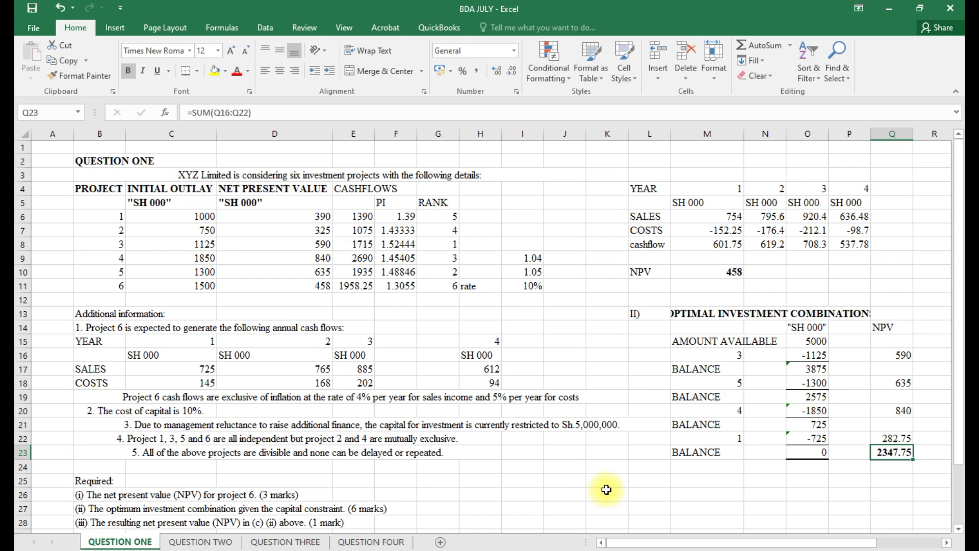